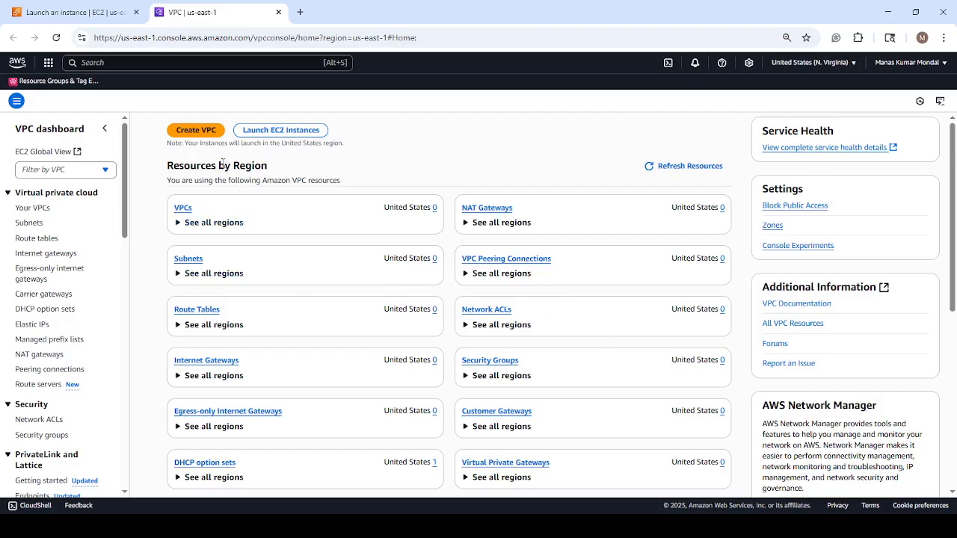
Start creating a VPC with networking resources and set its auto-generated name tag to MyDemoVPC.
{"action": "left_click", "coordinate": [195, 131]}
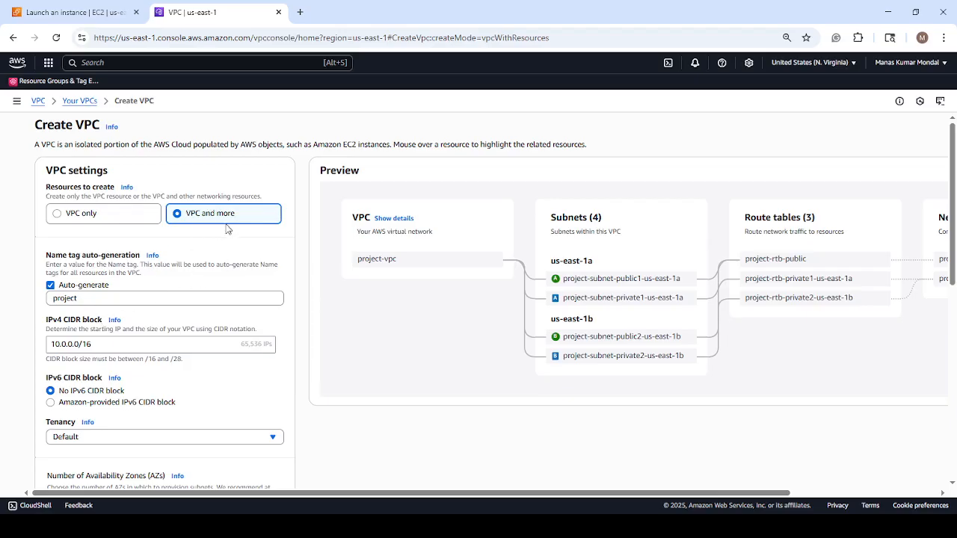
{"action": "left_click", "coordinate": [87, 298]}
{"action": "left_click_drag", "start_coordinate": [87, 298], "coordinate": [13, 307]}
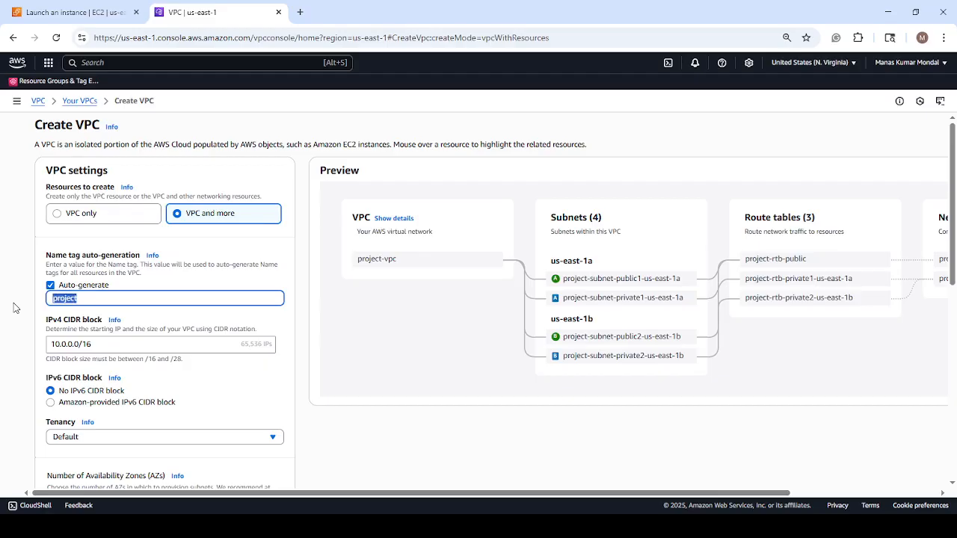
{"action": "type", "text": "MyDemo"}
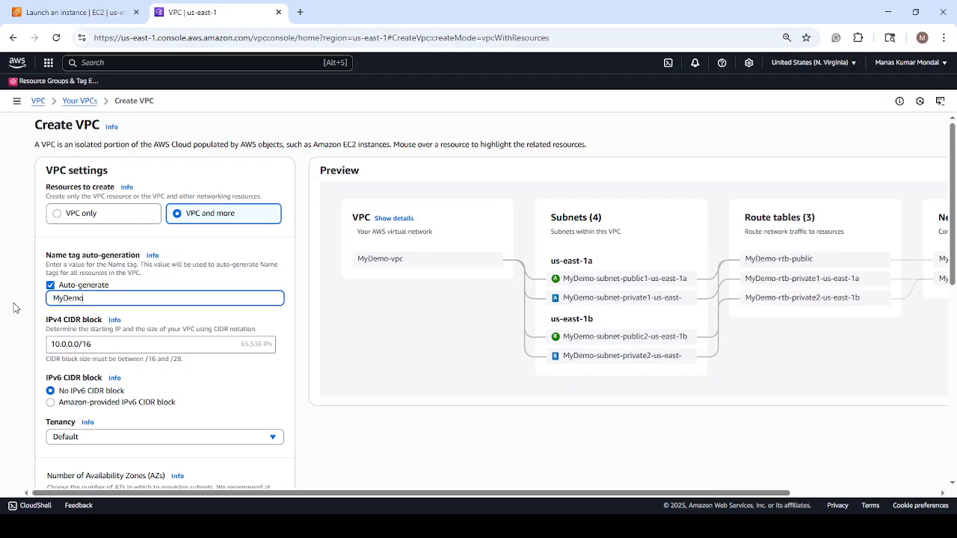
{"action": "type", "text": "VPC"}
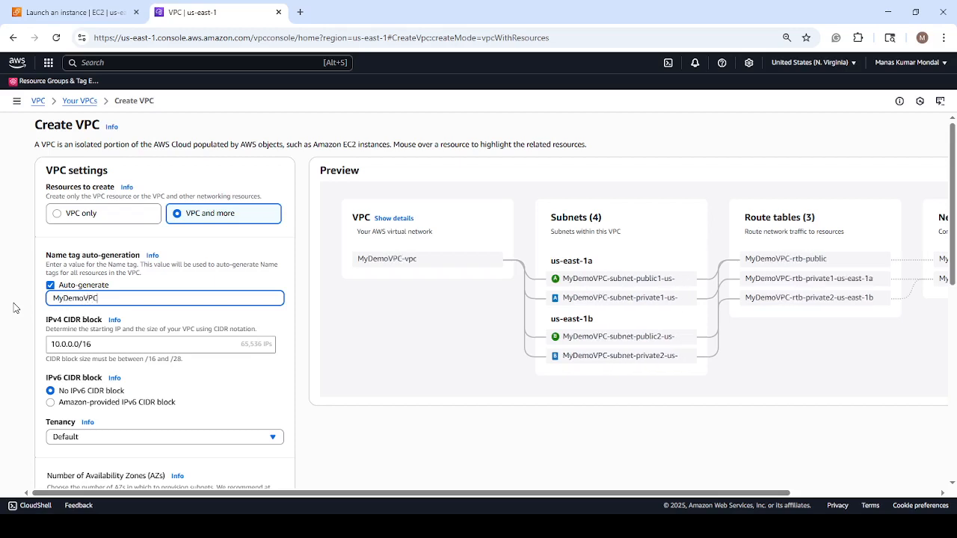
Create the VPC with the default two Availability Zones, two public and two private subnets, no NAT gateways and an S3 Gateway endpoint.
{"action": "scroll", "coordinate": [190, 293], "scroll_direction": "down", "scroll_amount": 2}
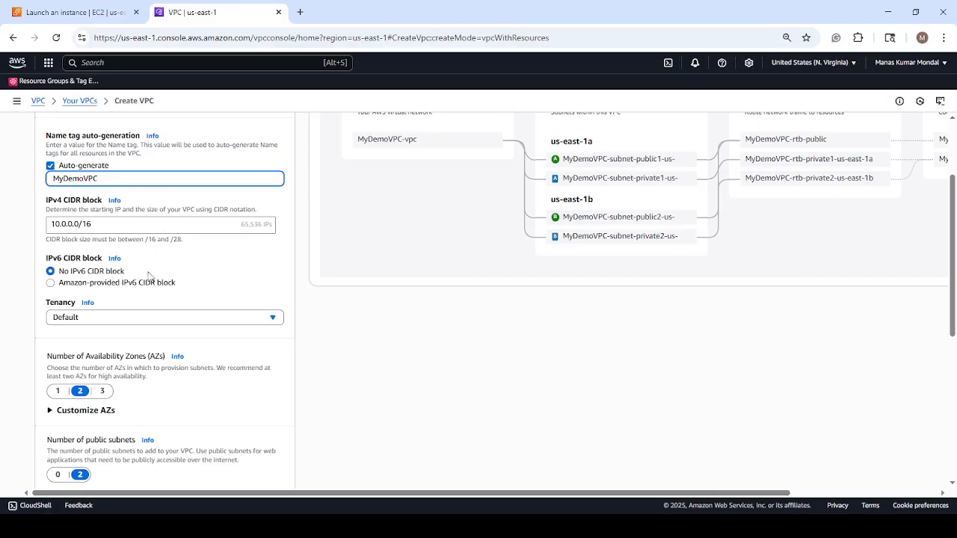
{"action": "scroll", "coordinate": [124, 338], "scroll_direction": "down", "scroll_amount": 1}
{"action": "scroll", "coordinate": [124, 338], "scroll_direction": "down", "scroll_amount": 1}
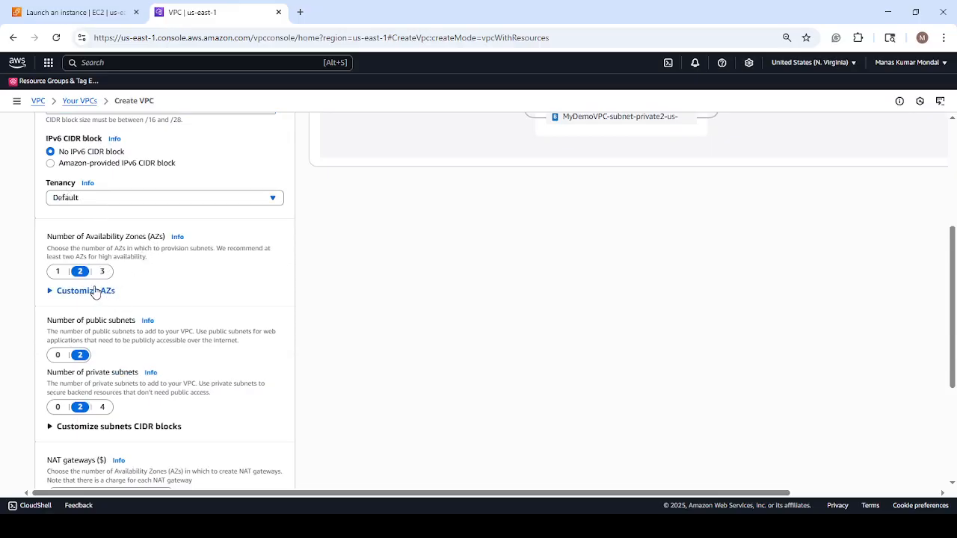
{"action": "scroll", "coordinate": [95, 292], "scroll_direction": "down", "scroll_amount": 2}
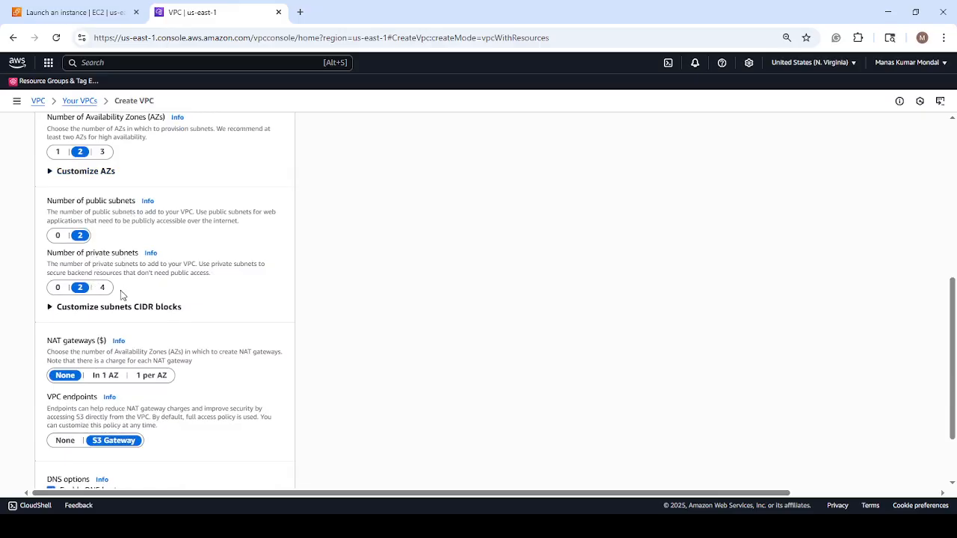
{"action": "scroll", "coordinate": [120, 290], "scroll_direction": "down", "scroll_amount": 2}
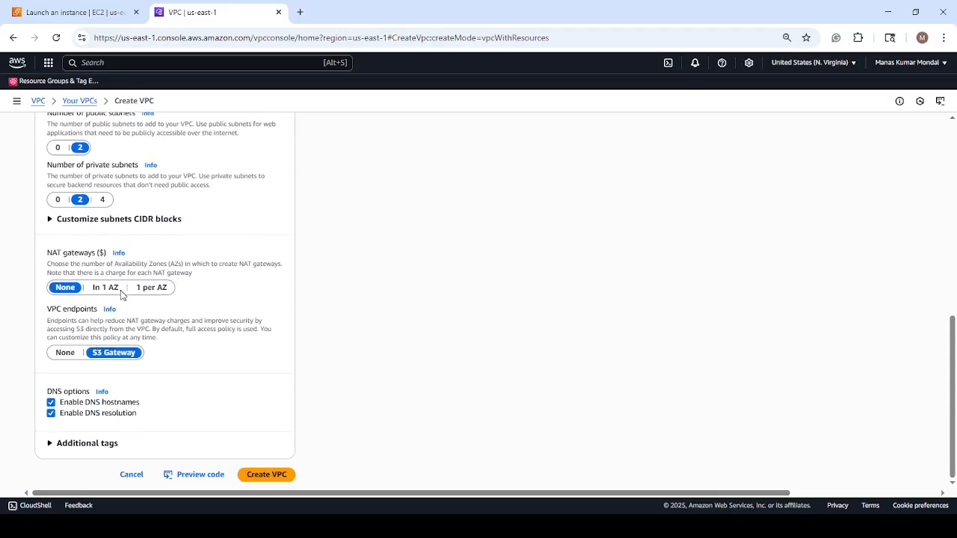
{"action": "left_click", "coordinate": [50, 445]}
{"action": "scroll", "coordinate": [183, 363], "scroll_direction": "down", "scroll_amount": 2}
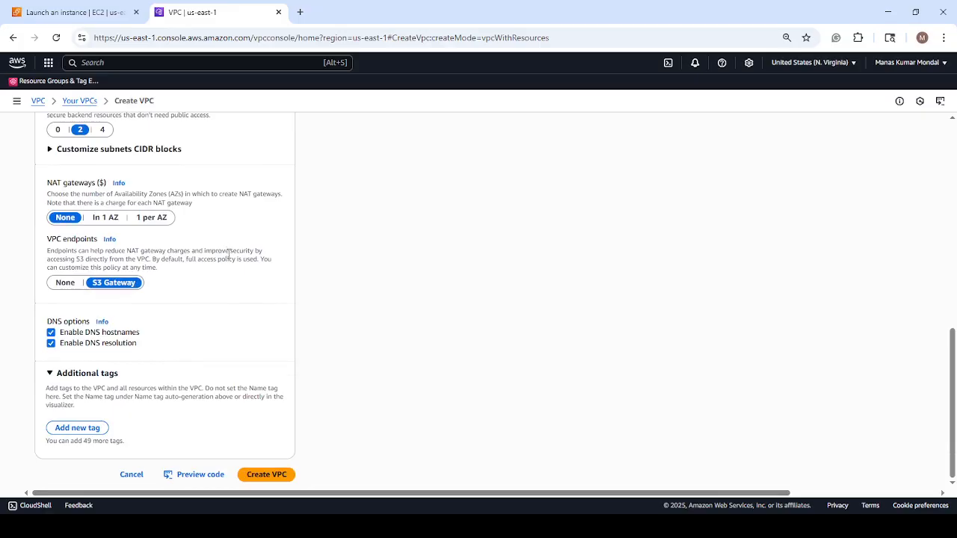
{"action": "scroll", "coordinate": [228, 254], "scroll_direction": "up", "scroll_amount": 3}
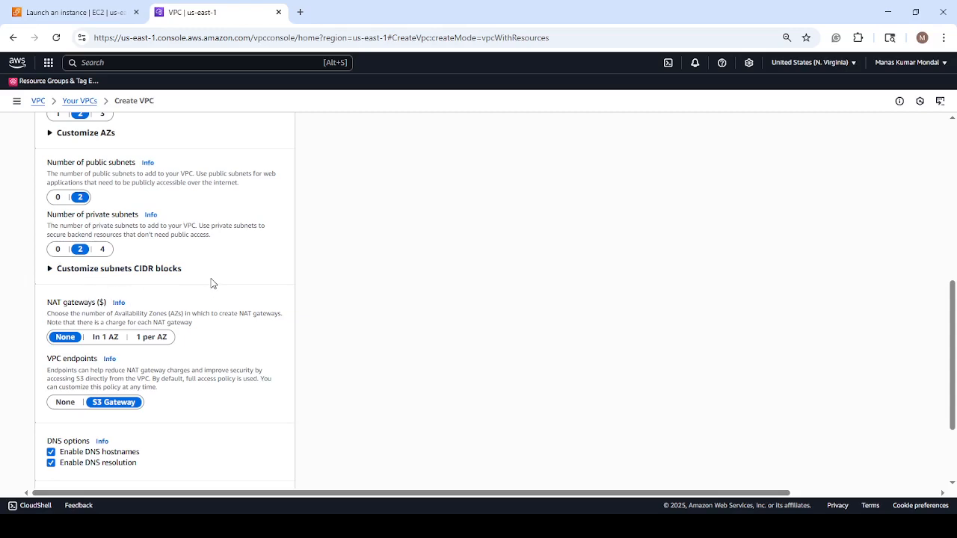
{"action": "scroll", "coordinate": [209, 284], "scroll_direction": "down", "scroll_amount": 3}
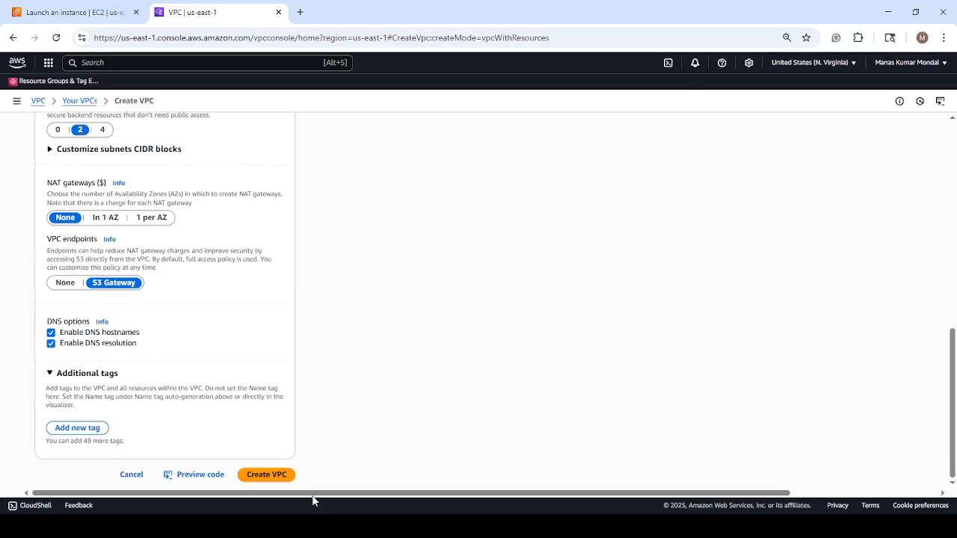
{"action": "left_click", "coordinate": [269, 479]}
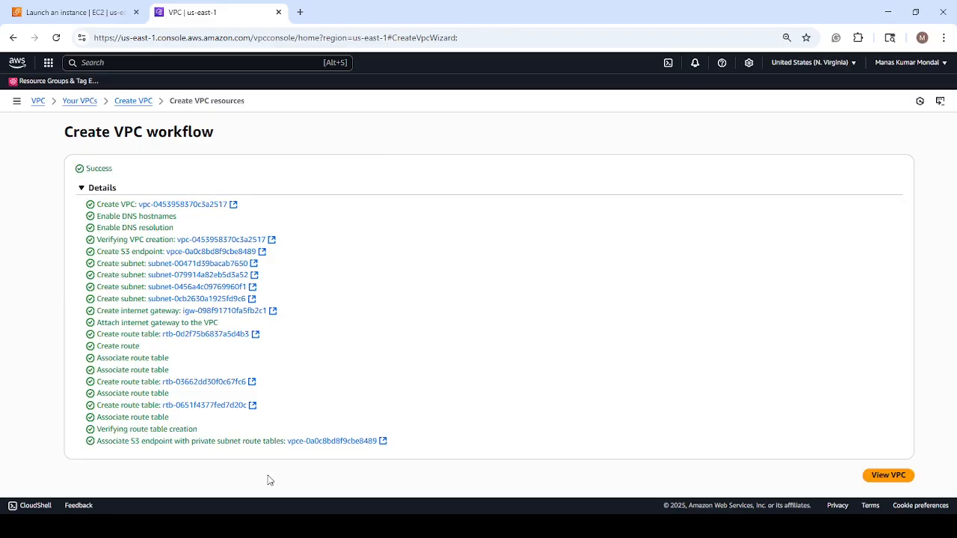
Open the new VPC and examine its details and resource map.
{"action": "left_click", "coordinate": [888, 476]}
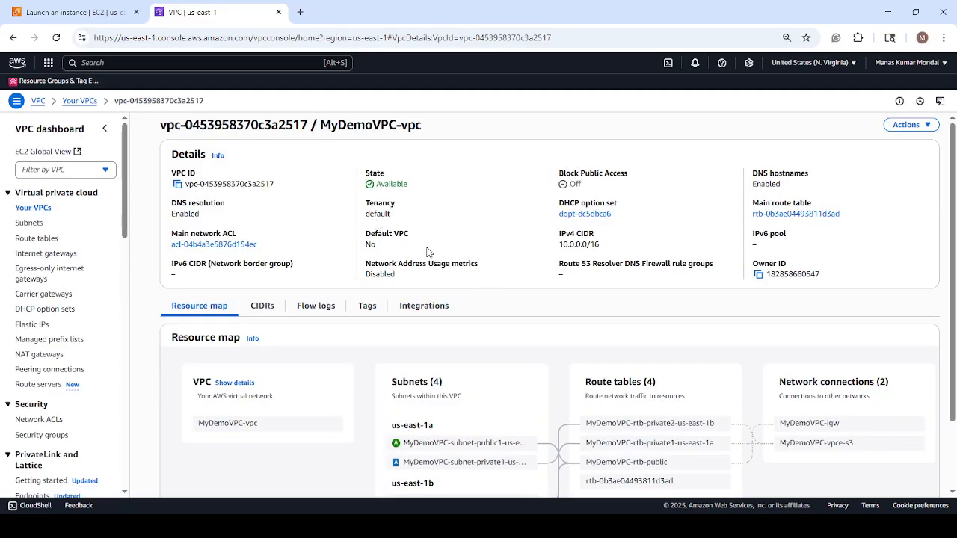
{"action": "scroll", "coordinate": [566, 372], "scroll_direction": "down", "scroll_amount": 2}
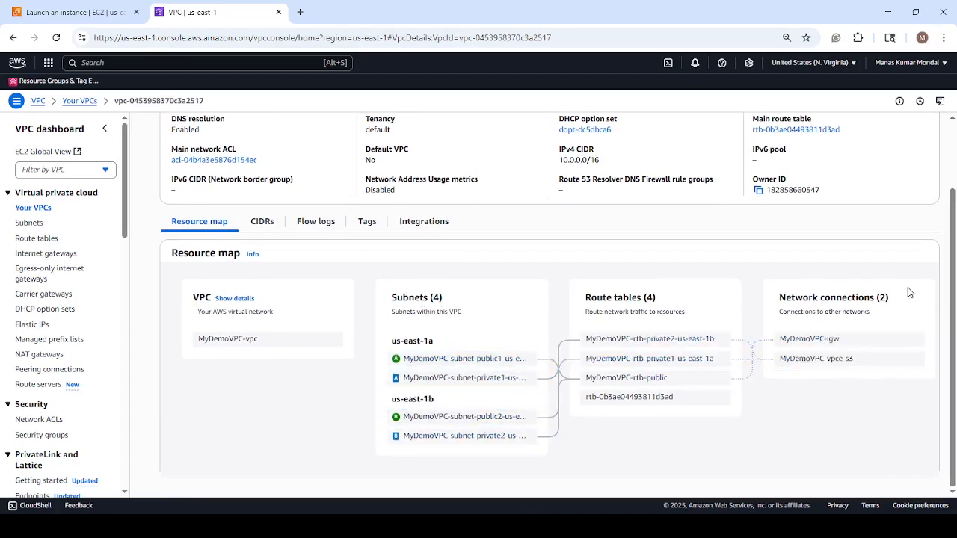
{"action": "scroll", "coordinate": [481, 317], "scroll_direction": "up", "scroll_amount": 2}
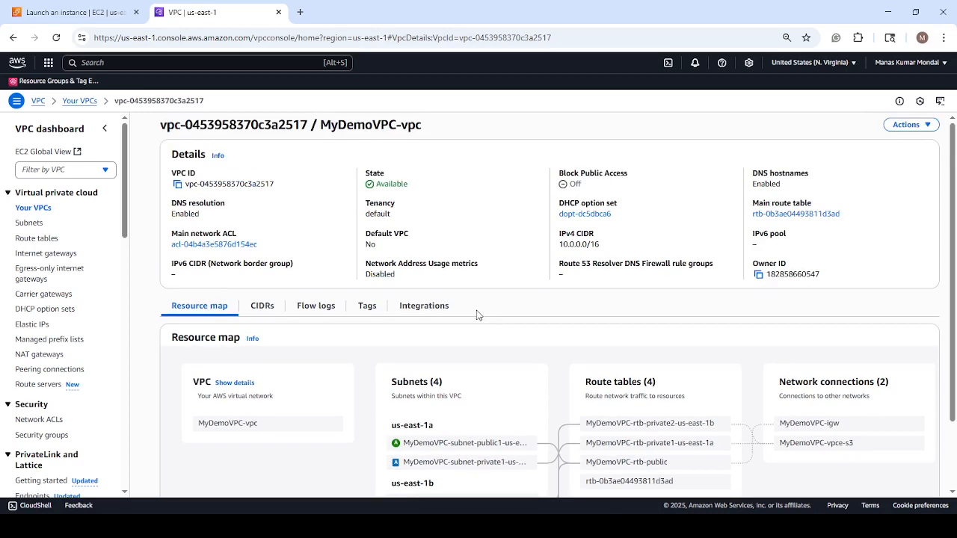
Search for the EC2 service and open its console in a new browser tab.
{"action": "left_click", "coordinate": [115, 62]}
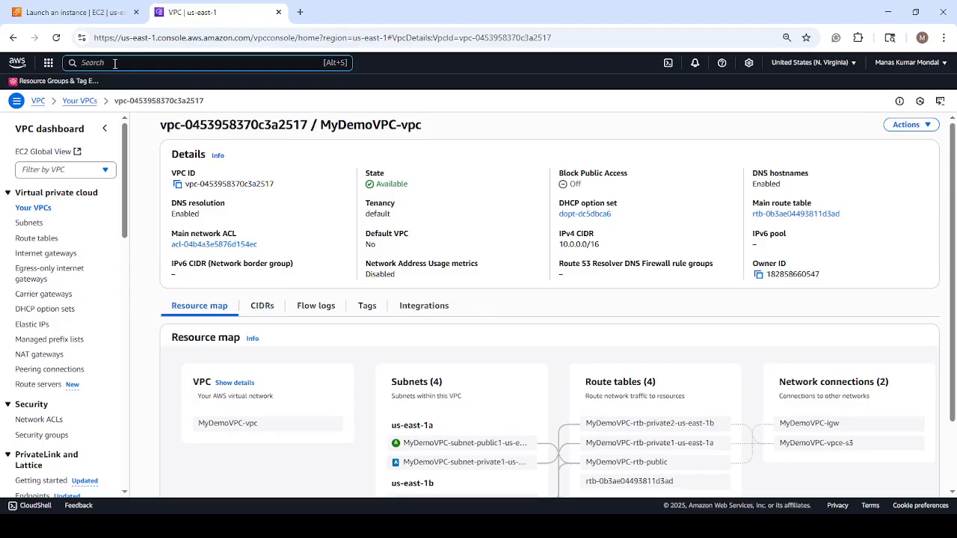
{"action": "type", "text": "EC2"}
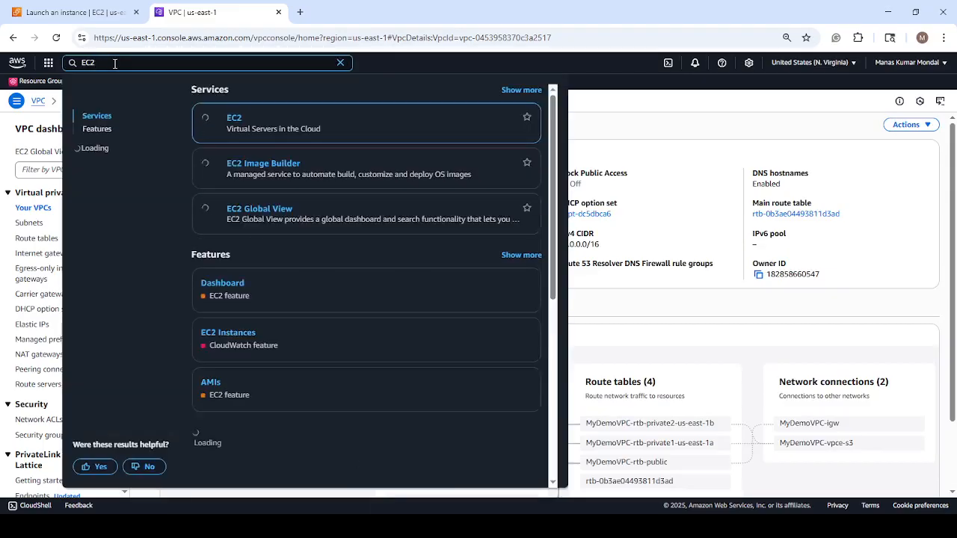
{"action": "left_click", "coordinate": [258, 133], "text": "ctrl"}
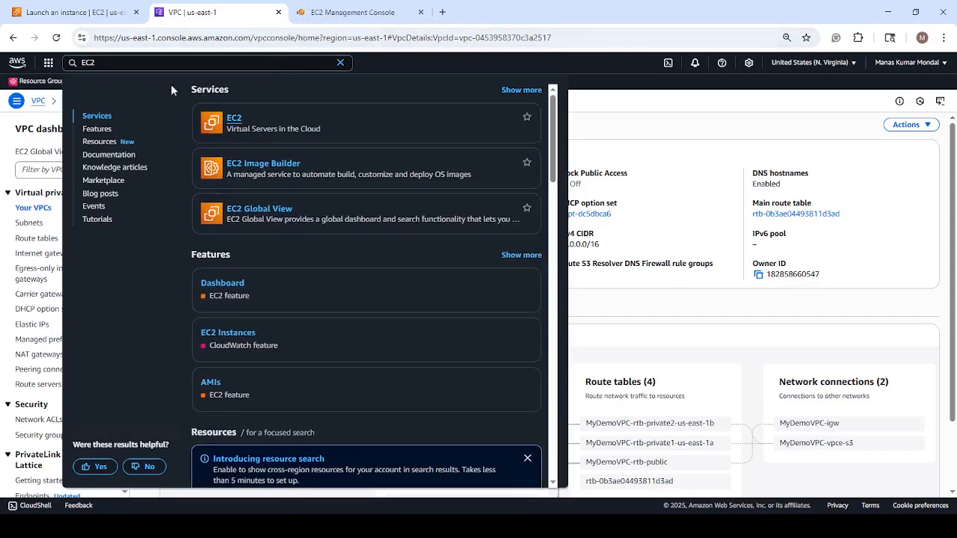
{"action": "left_click", "coordinate": [337, 14]}
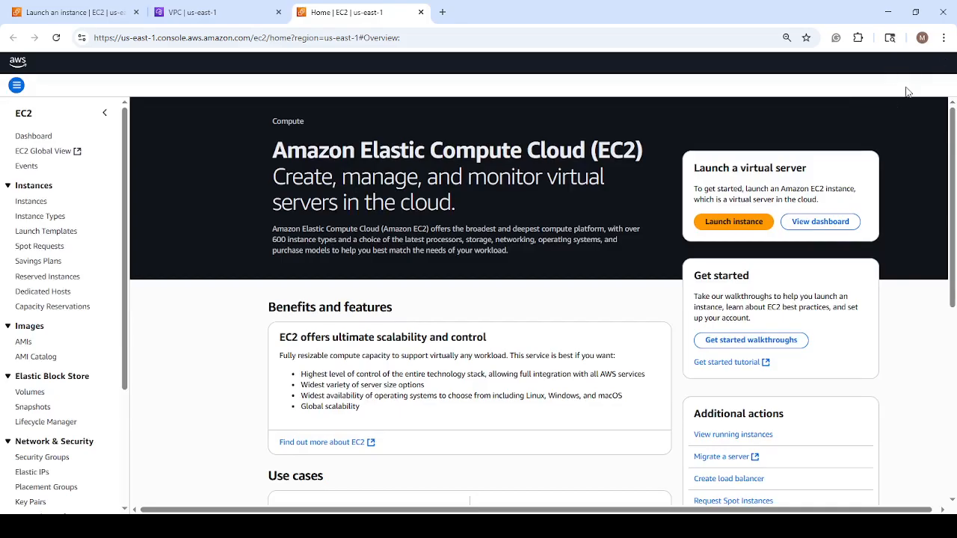
Check the list of regions, keep N. Virginia, and start launching a new EC2 instance.
{"action": "mouse_move", "coordinate": [952, 140]}
{"action": "left_mouse_down"}
{"action": "mouse_move", "coordinate": [952, 157]}
{"action": "mouse_move", "coordinate": [951, 135]}
{"action": "left_mouse_up"}
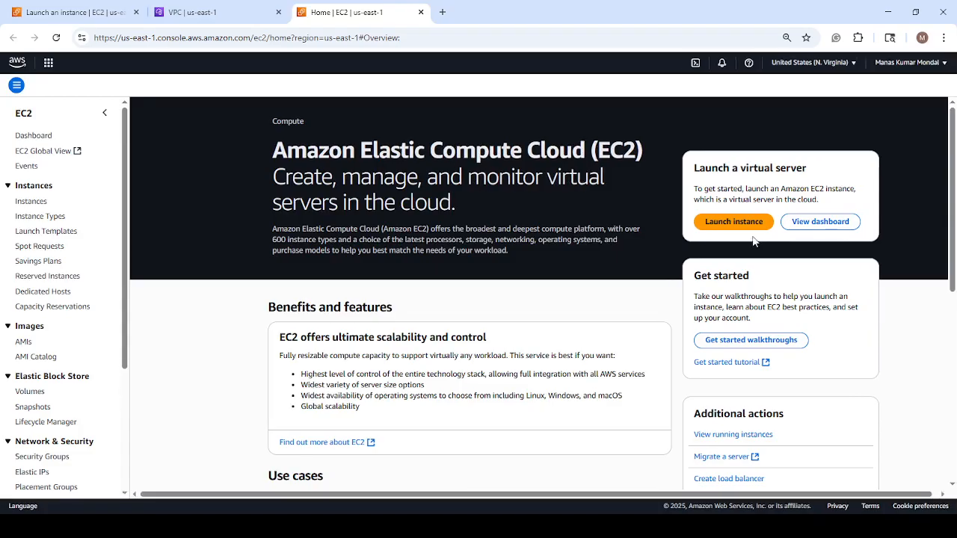
{"action": "left_click", "coordinate": [854, 65]}
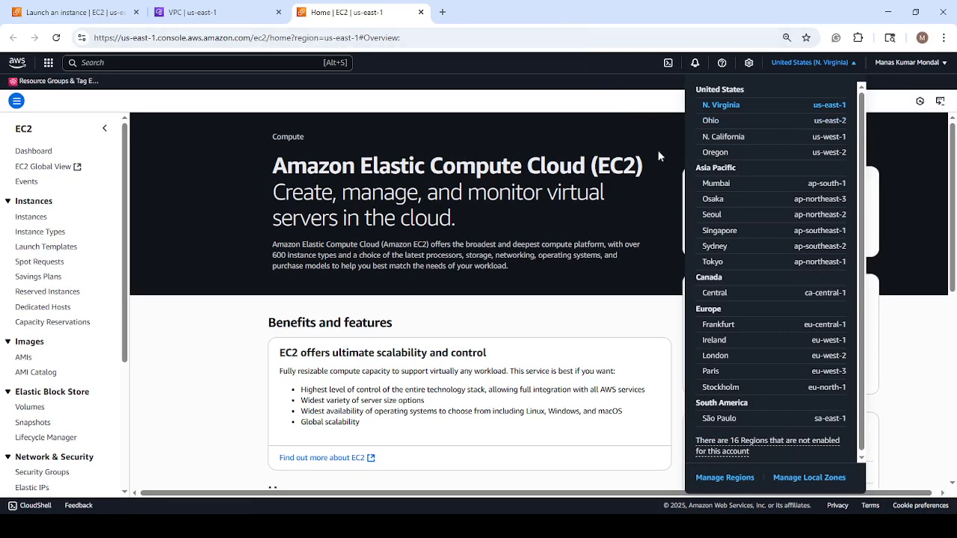
{"action": "left_click", "coordinate": [470, 131]}
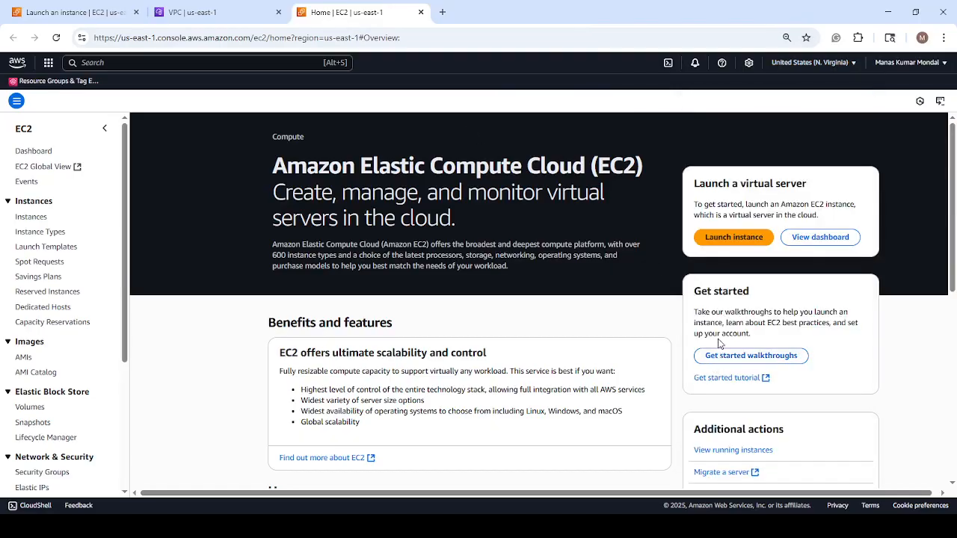
{"action": "left_click", "coordinate": [733, 244]}
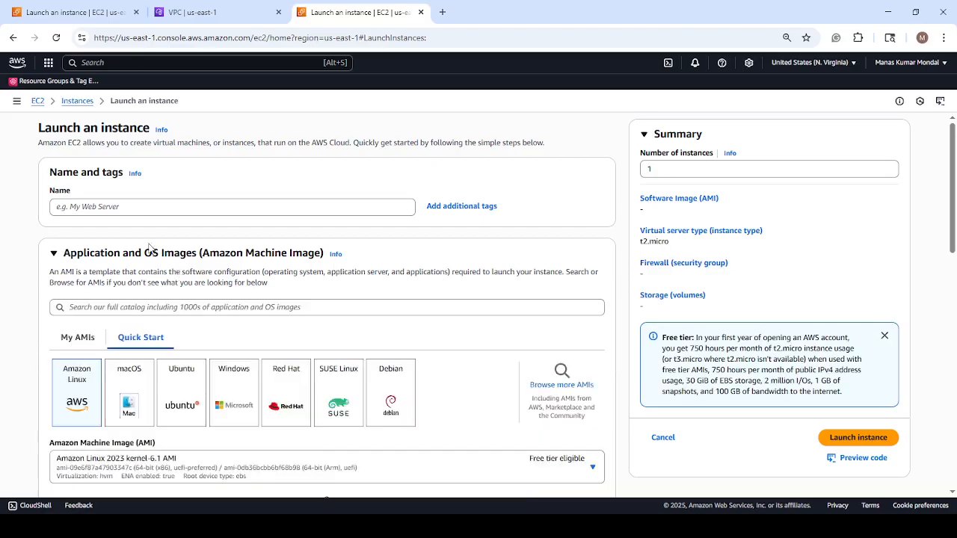
Enter a name for the new instance.
{"action": "left_click", "coordinate": [116, 206]}
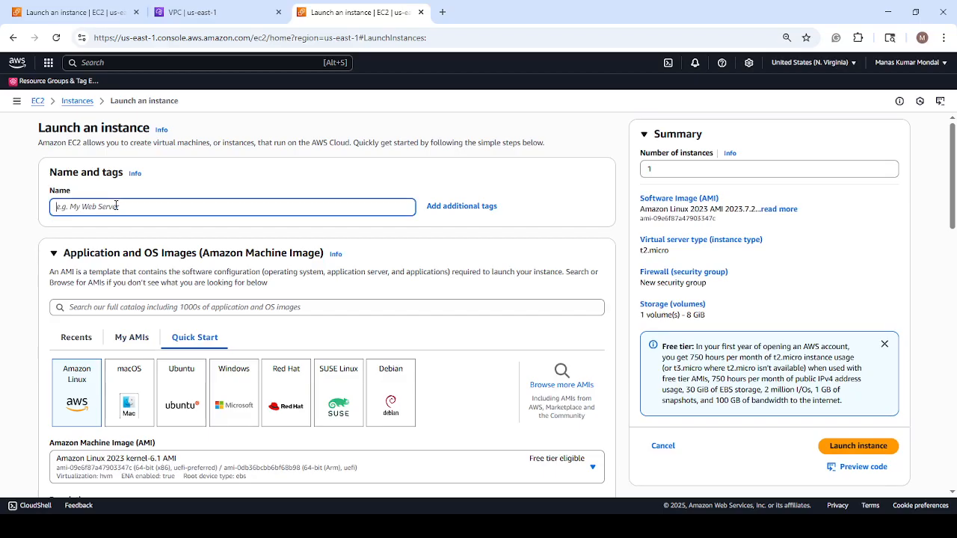
{"action": "type", "text": "EC"}
{"action": "key", "text": "BackSpace"}
{"action": "key", "text": "BackSpace"}
{"action": "key", "text": "BackSpace"}
{"action": "type", "text": "M"}
Create an RSA key pair named Linux-KP in .pem format for the instance, keeping Amazon Linux 2023 and t2.micro.
{"action": "scroll", "coordinate": [146, 224], "scroll_direction": "down", "scroll_amount": 3}
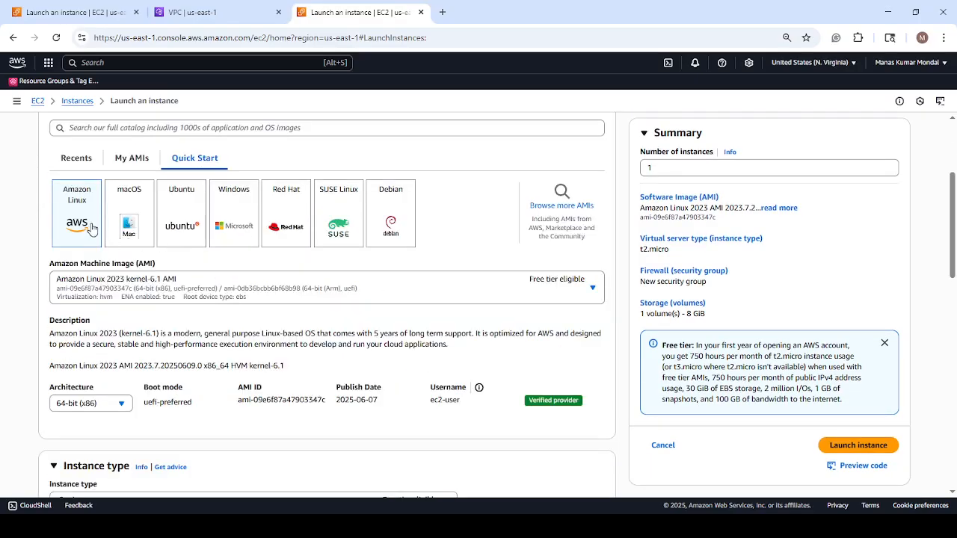
{"action": "scroll", "coordinate": [252, 260], "scroll_direction": "down", "scroll_amount": 2}
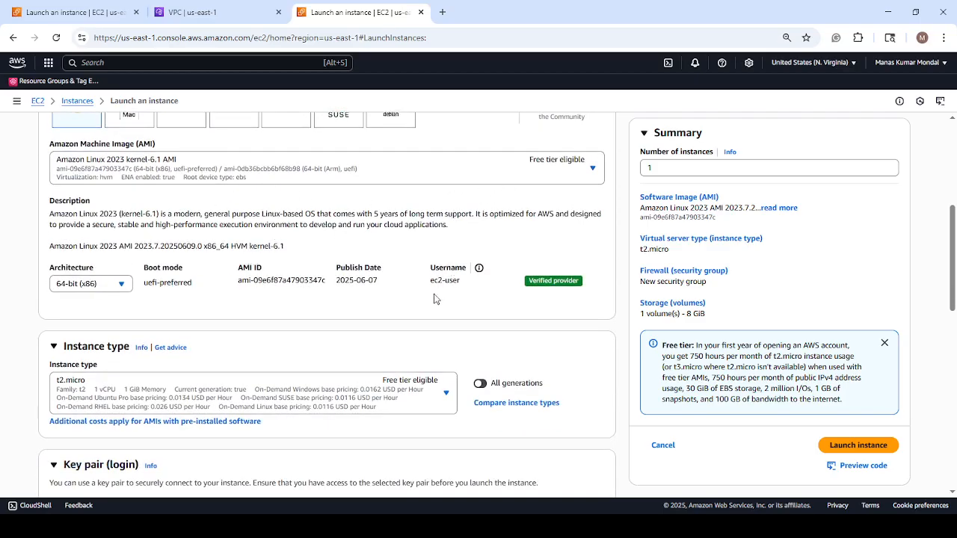
{"action": "scroll", "coordinate": [416, 306], "scroll_direction": "down", "scroll_amount": 2}
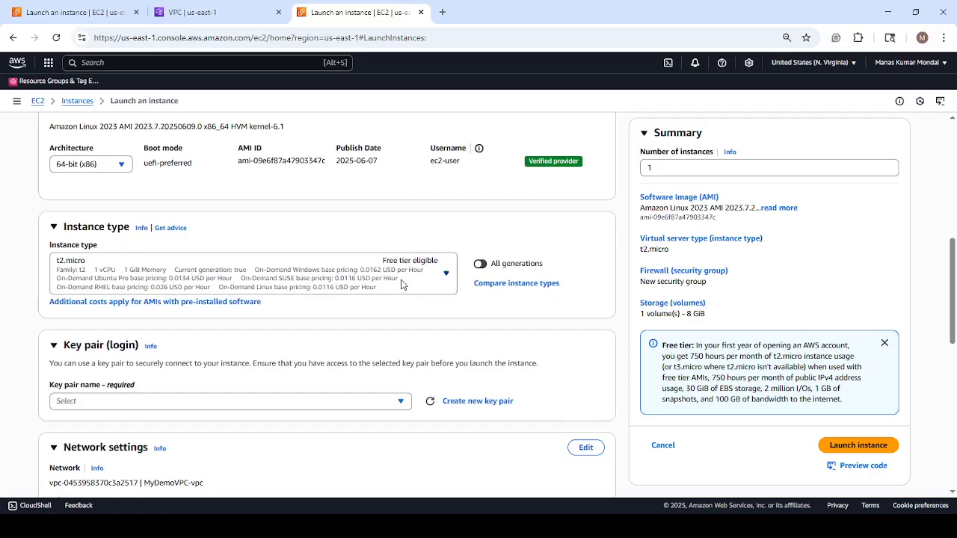
{"action": "scroll", "coordinate": [401, 285], "scroll_direction": "down", "scroll_amount": 2}
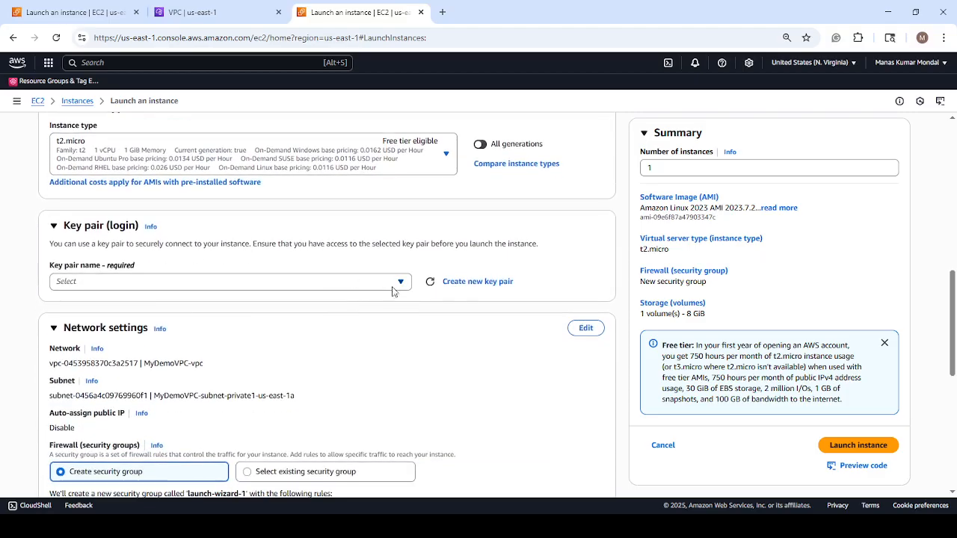
{"action": "left_click", "coordinate": [473, 284]}
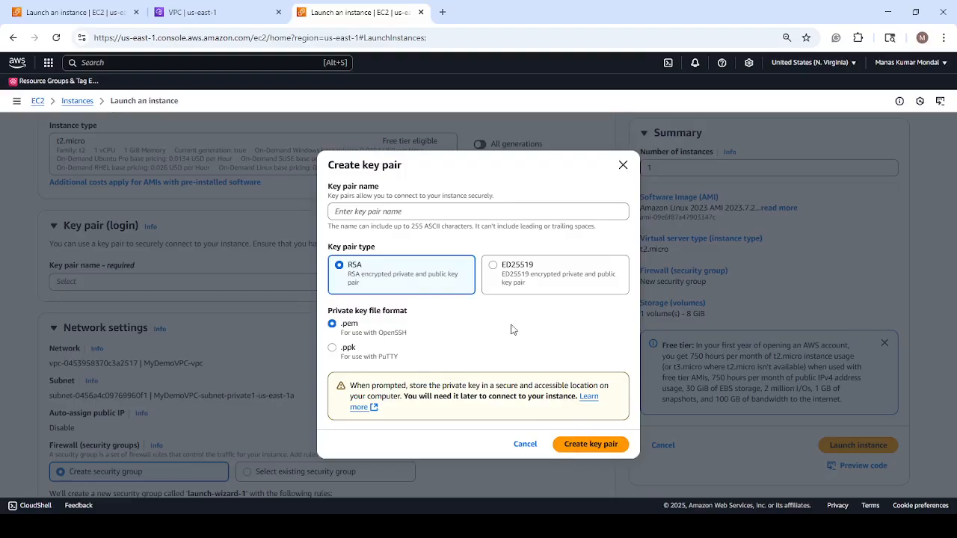
{"action": "left_click", "coordinate": [399, 213]}
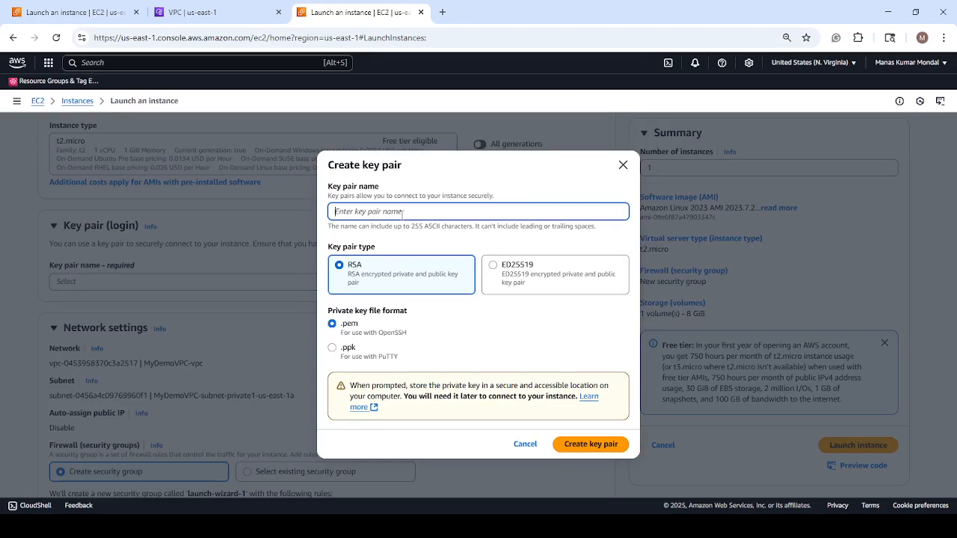
{"action": "type", "text": "Linux-KP"}
{"action": "left_click", "coordinate": [599, 447]}
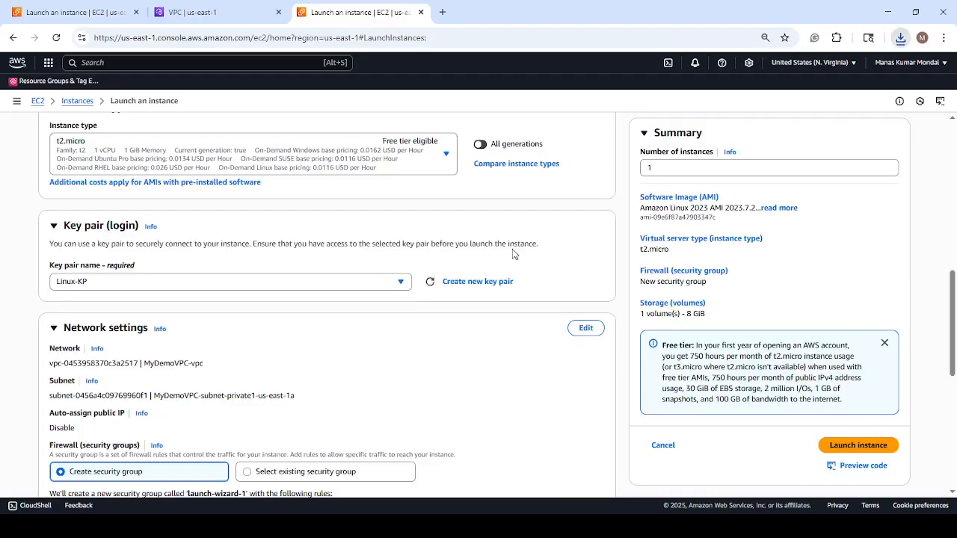
Edit the instance's network settings and enable auto-assignment of a public IP.
{"action": "scroll", "coordinate": [265, 332], "scroll_direction": "down", "scroll_amount": 2}
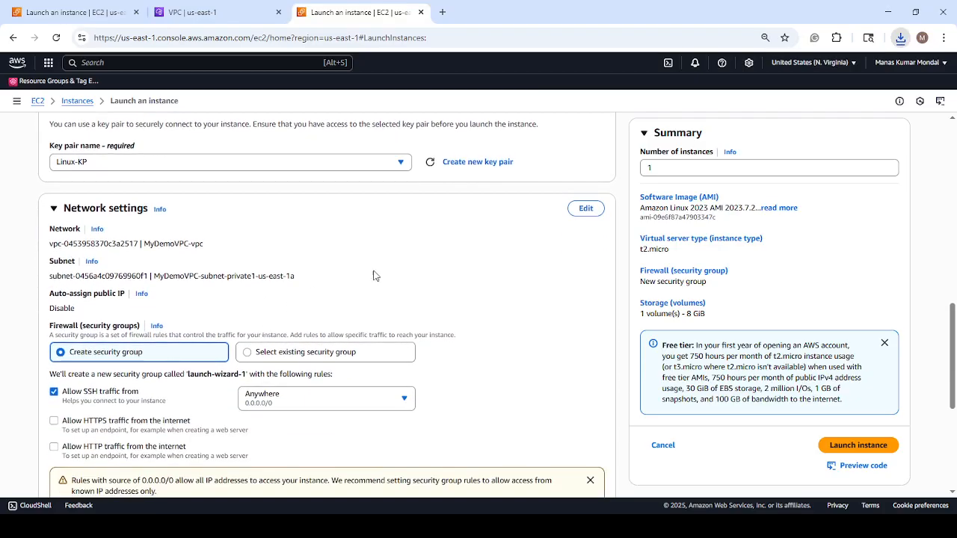
{"action": "left_click", "coordinate": [586, 210]}
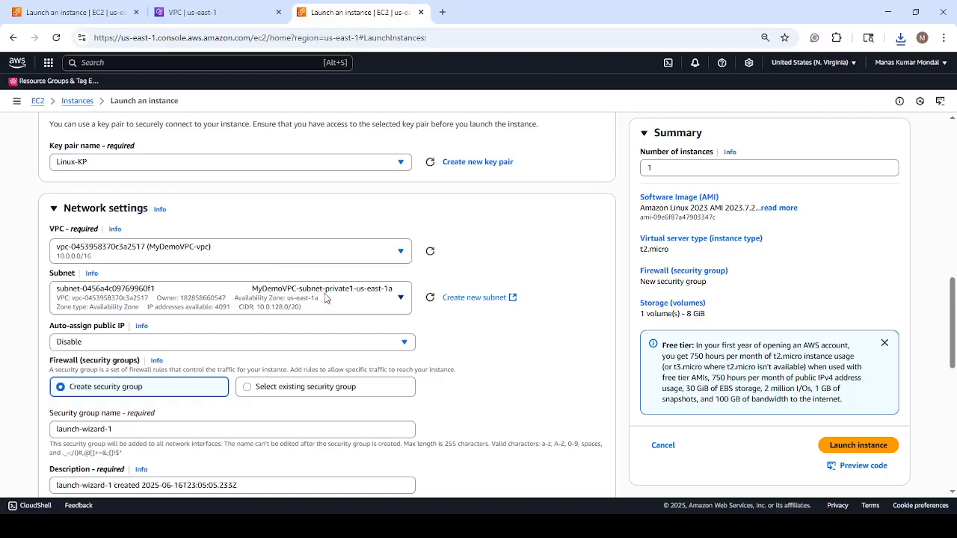
{"action": "left_click", "coordinate": [230, 348]}
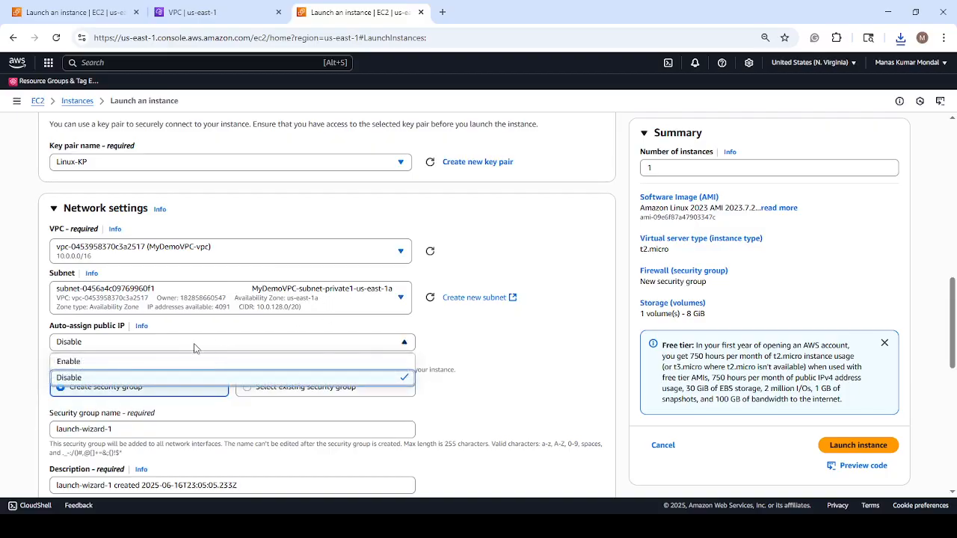
{"action": "key", "text": "Return"}
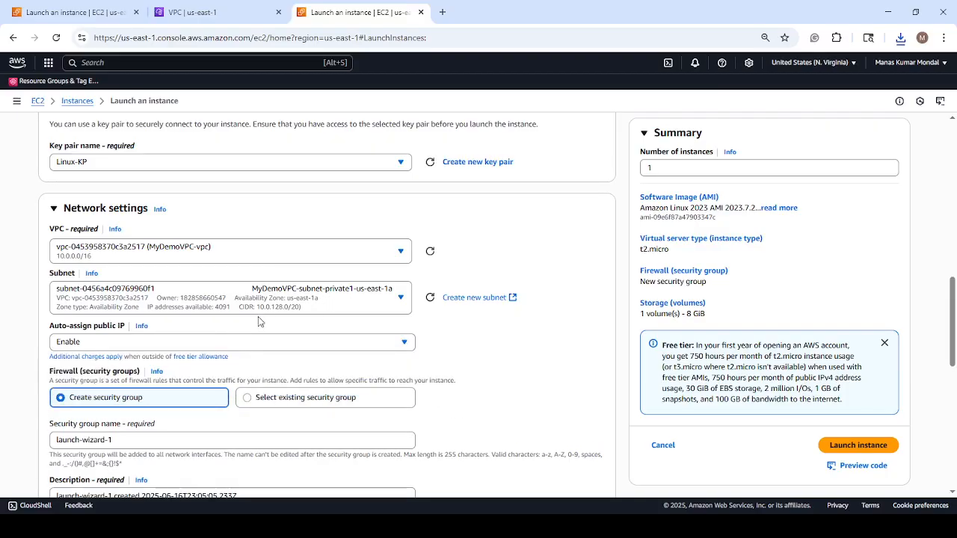
Change the instance's subnet to MyDemoVPC-subnet-public2-us-east-1b in the network settings.
{"action": "scroll", "coordinate": [260, 316], "scroll_direction": "down", "scroll_amount": 3}
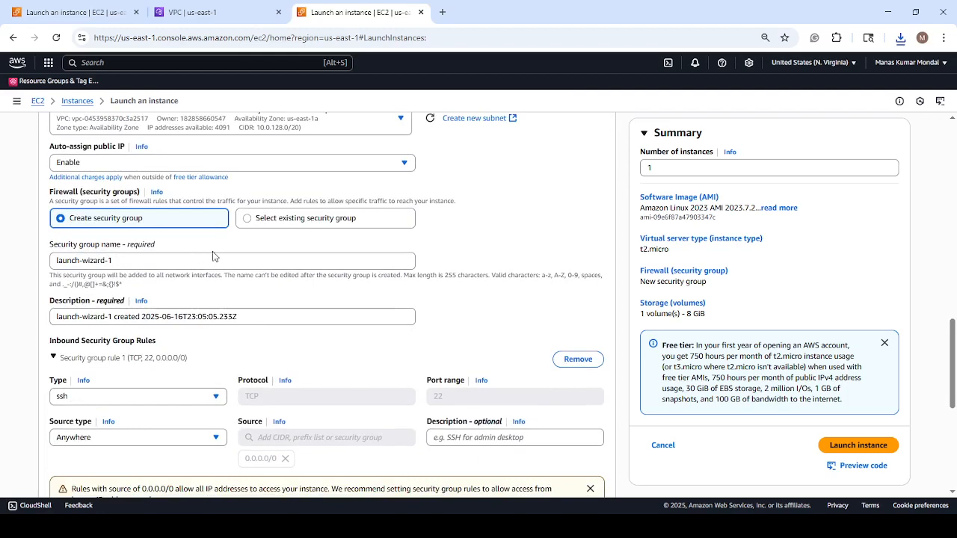
{"action": "scroll", "coordinate": [318, 218], "scroll_direction": "up", "scroll_amount": 2}
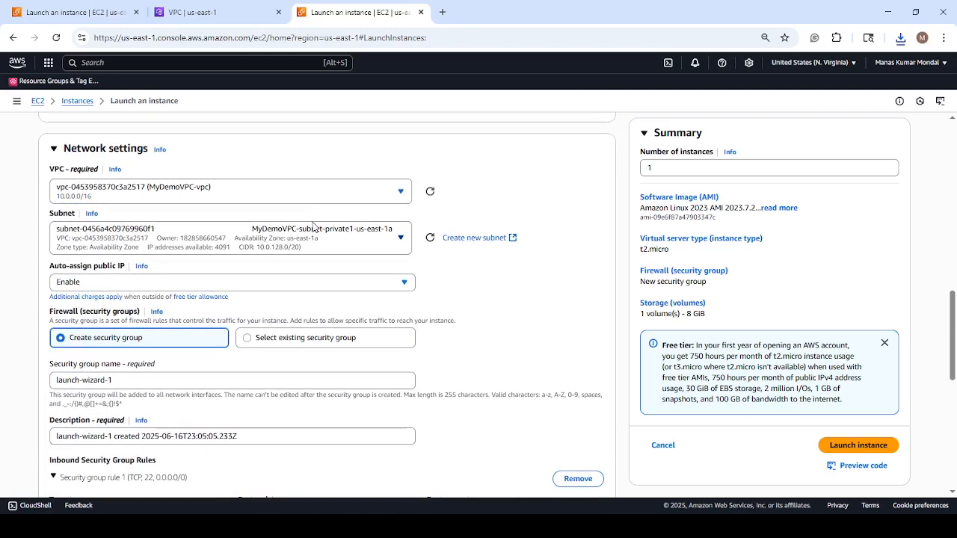
{"action": "scroll", "coordinate": [313, 227], "scroll_direction": "down", "scroll_amount": 2}
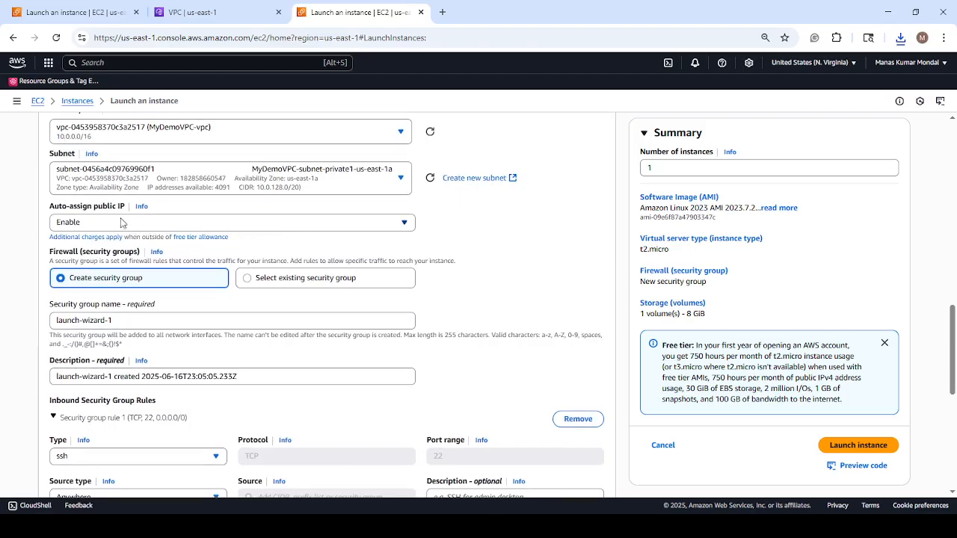
{"action": "scroll", "coordinate": [190, 236], "scroll_direction": "up", "scroll_amount": 2}
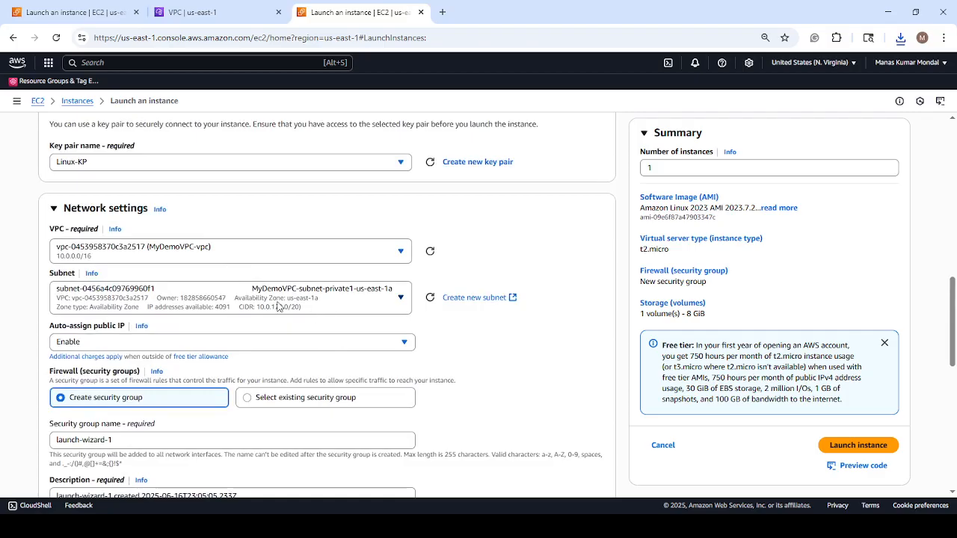
{"action": "left_click", "coordinate": [400, 300]}
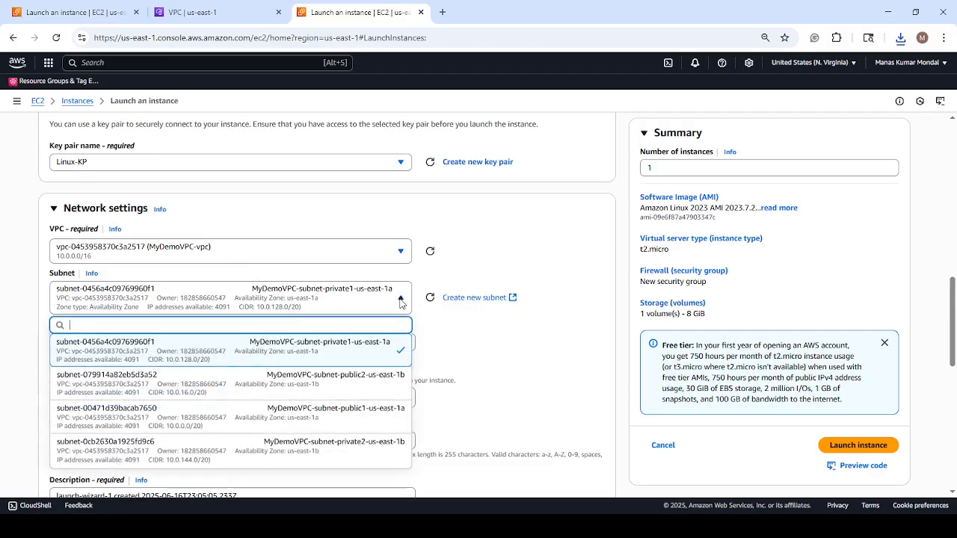
{"action": "left_click", "coordinate": [338, 382]}
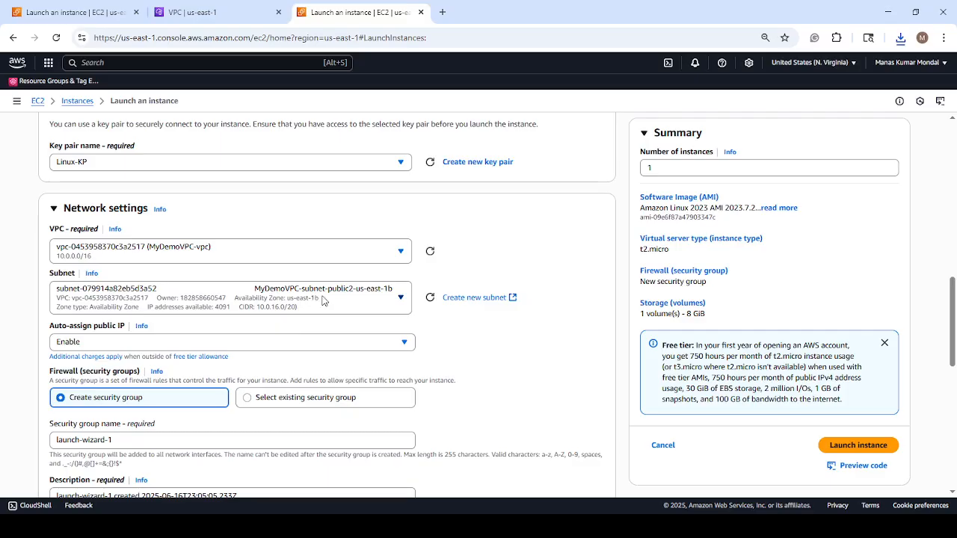
Review the security group, storage and advanced details, keep their defaults, and launch the Linux instance.
{"action": "scroll", "coordinate": [323, 300], "scroll_direction": "down", "scroll_amount": 3}
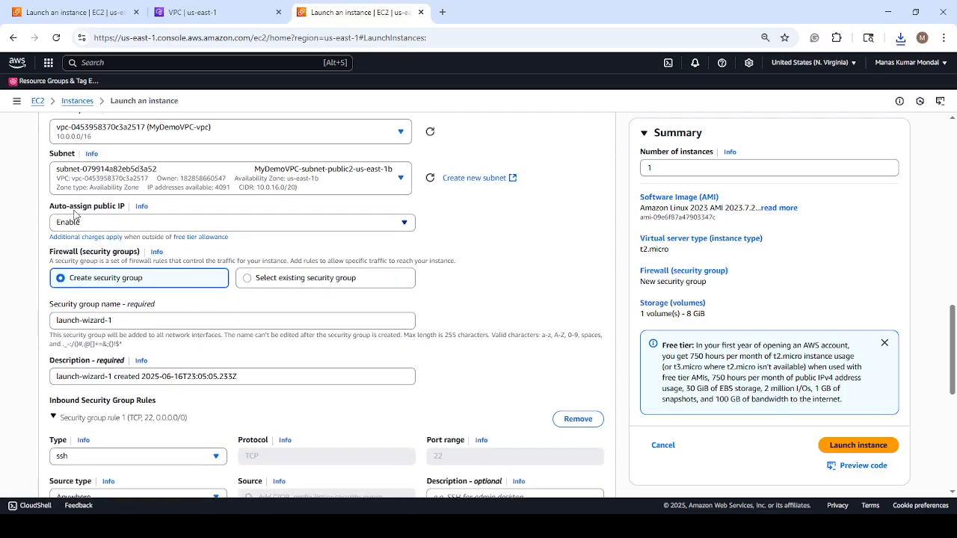
{"action": "scroll", "coordinate": [146, 237], "scroll_direction": "down", "scroll_amount": 3}
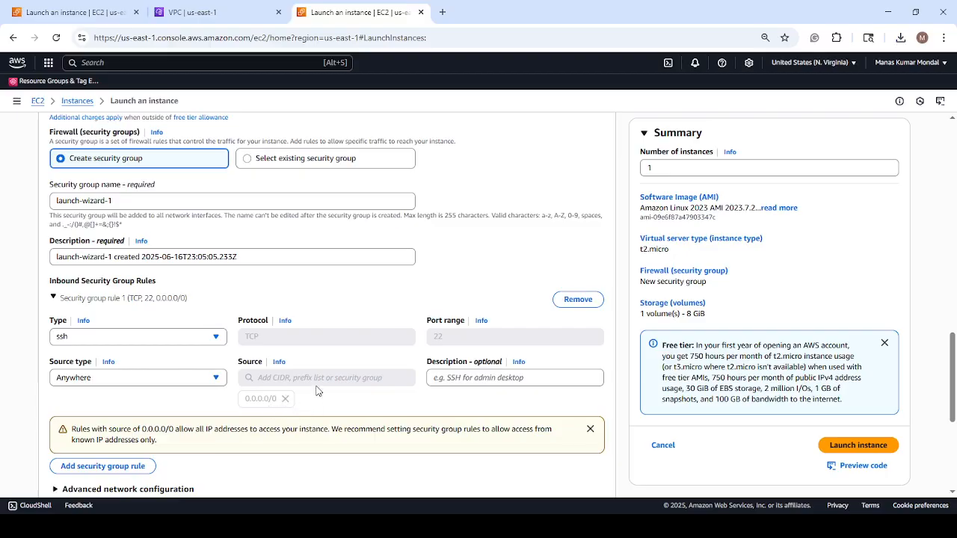
{"action": "scroll", "coordinate": [317, 384], "scroll_direction": "down", "scroll_amount": 2}
{"action": "scroll", "coordinate": [317, 384], "scroll_direction": "down", "scroll_amount": 3}
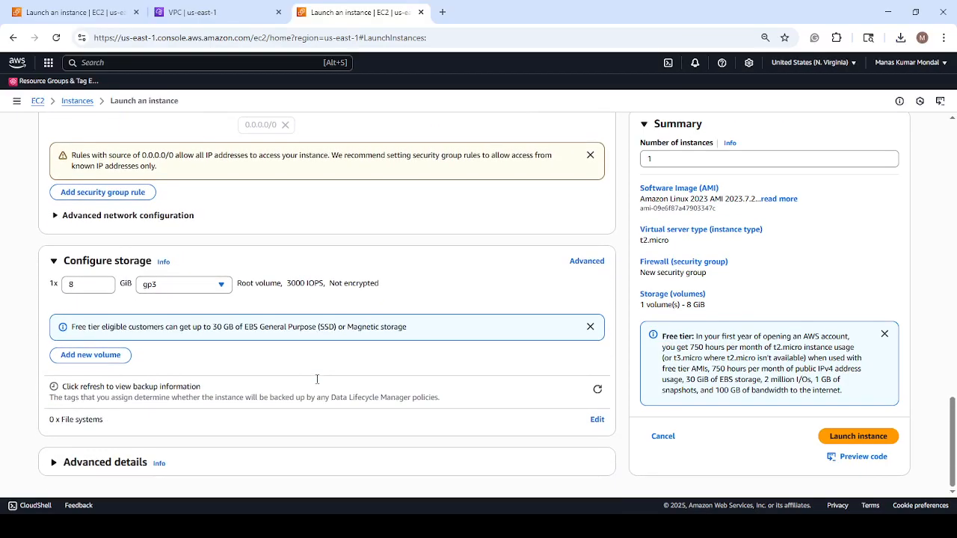
{"action": "left_click", "coordinate": [78, 465]}
{"action": "scroll", "coordinate": [298, 370], "scroll_direction": "down", "scroll_amount": 14}
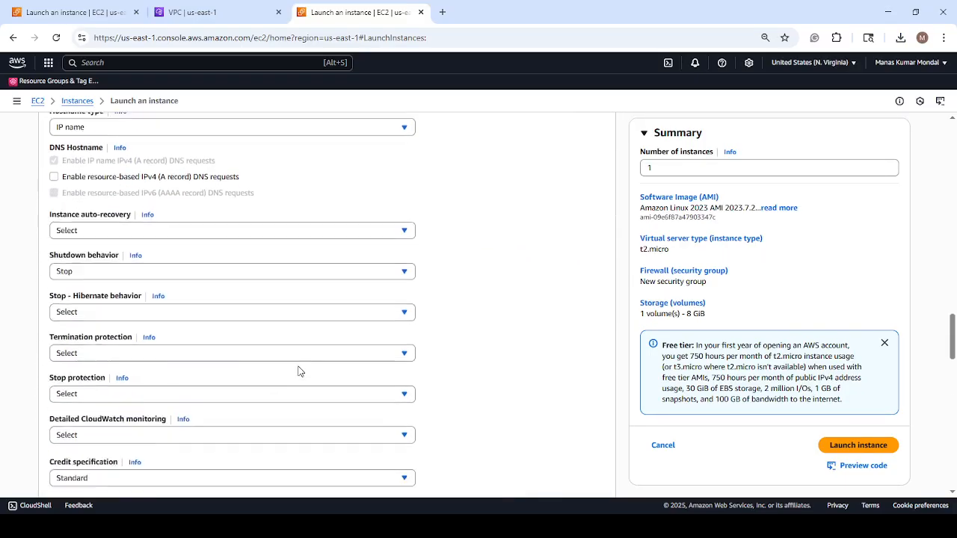
{"action": "scroll", "coordinate": [298, 371], "scroll_direction": "down", "scroll_amount": 5}
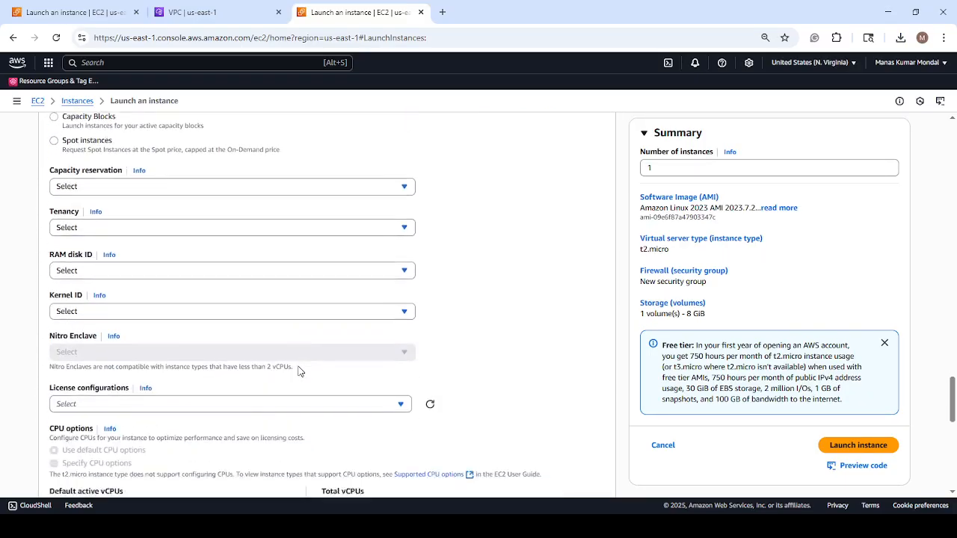
{"action": "scroll", "coordinate": [298, 371], "scroll_direction": "down", "scroll_amount": 6}
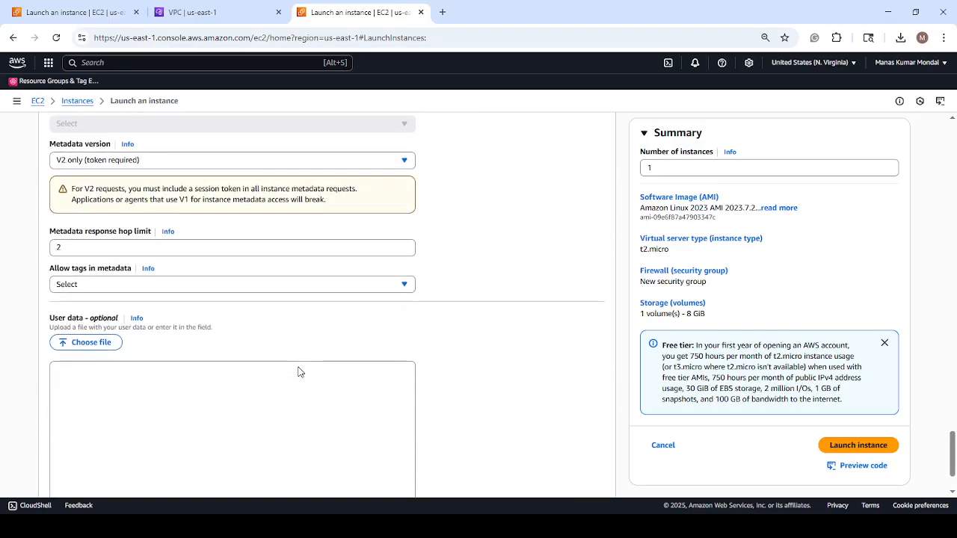
{"action": "left_click", "coordinate": [850, 443]}
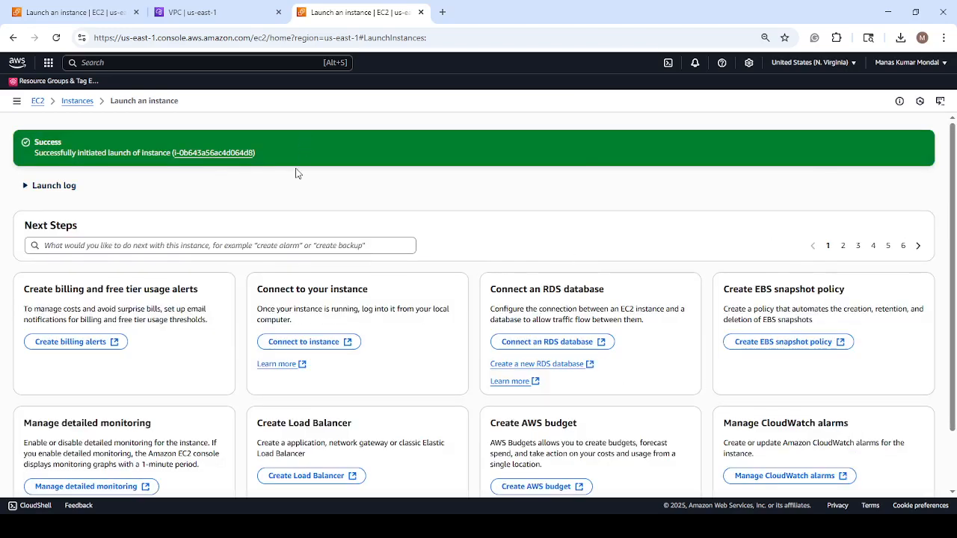
Open the unfiltered list of instances and start launching another EC2 instance.
{"action": "left_click", "coordinate": [77, 101]}
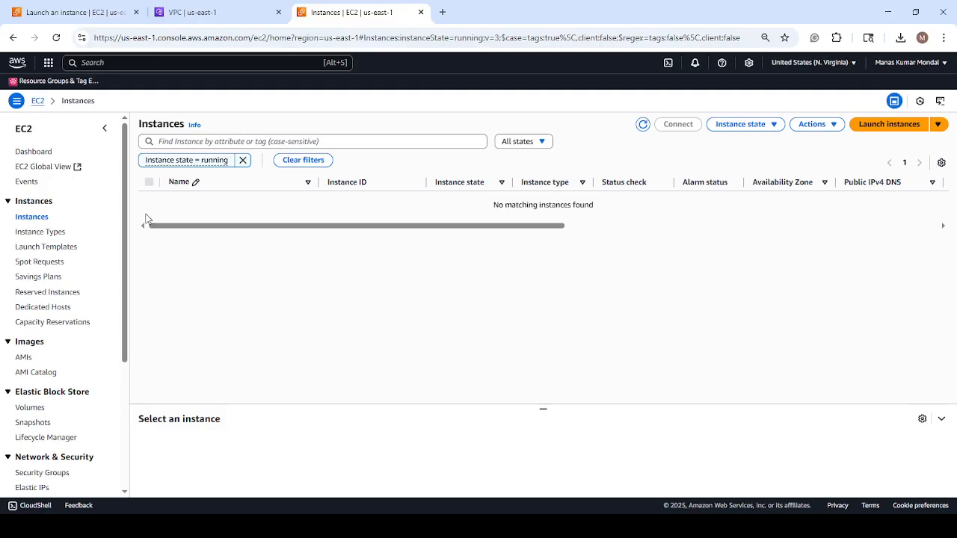
{"action": "left_click", "coordinate": [38, 222]}
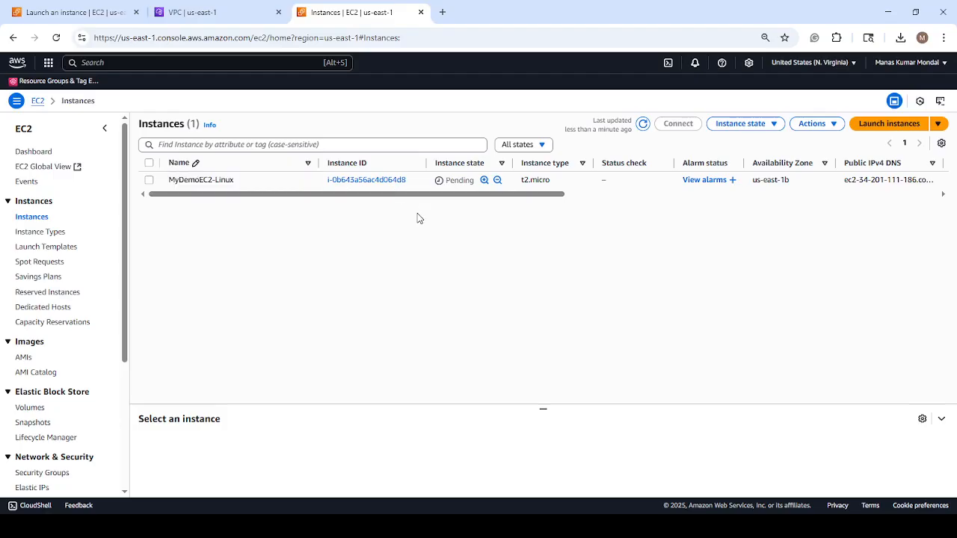
{"action": "left_click", "coordinate": [876, 126]}
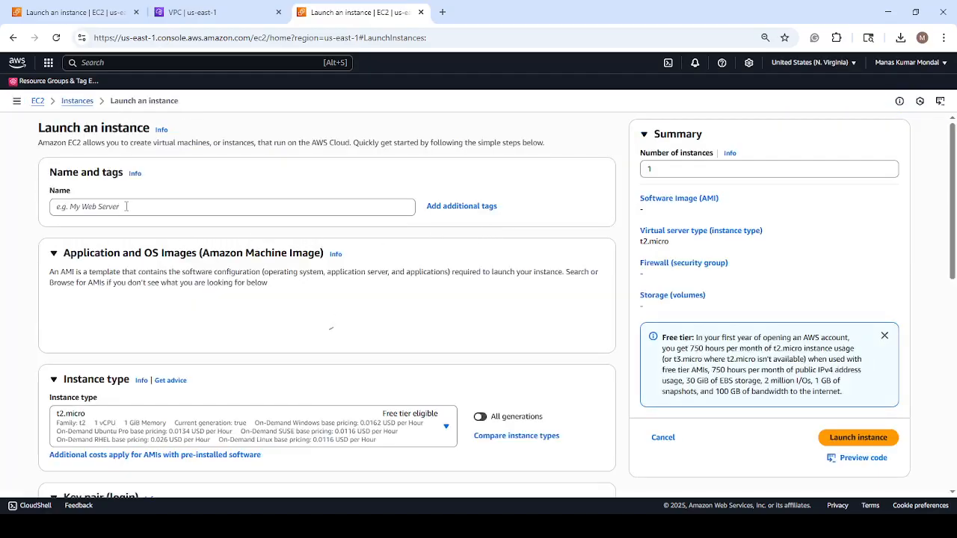
Name the instance MyDemoEC2-Windows and choose the Windows quick-start image, Microsoft Windows Server 2025 Base.
{"action": "left_click", "coordinate": [127, 207]}
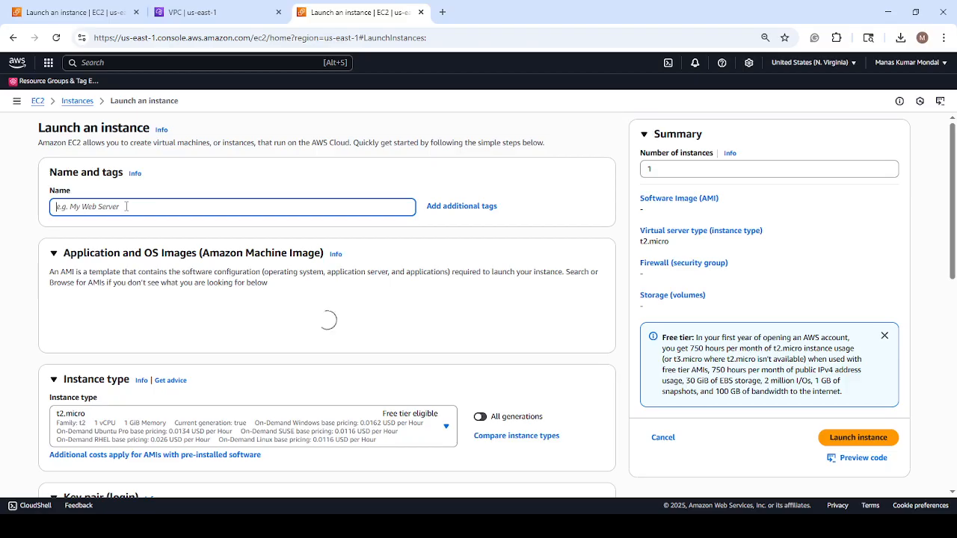
{"action": "type", "text": "My"}
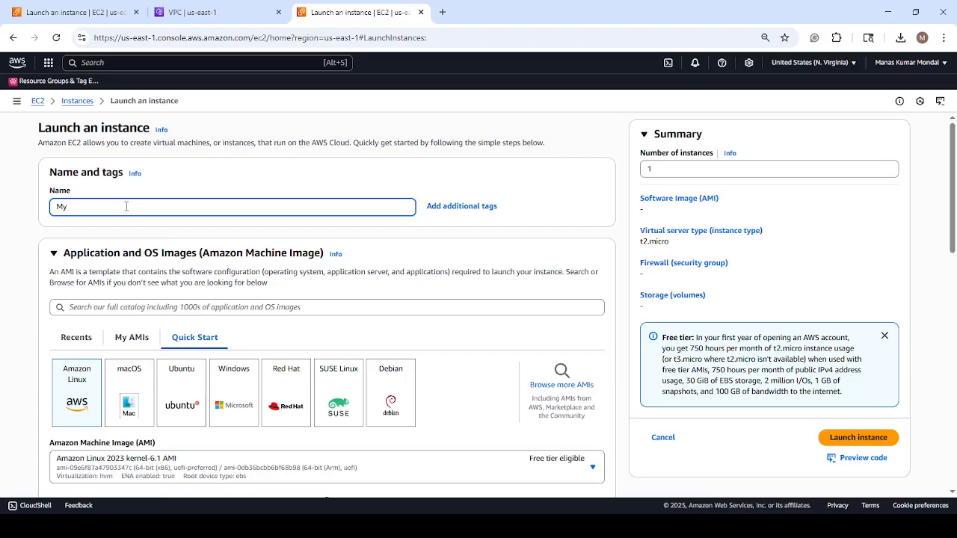
{"action": "type", "text": "DemoEC2-"}
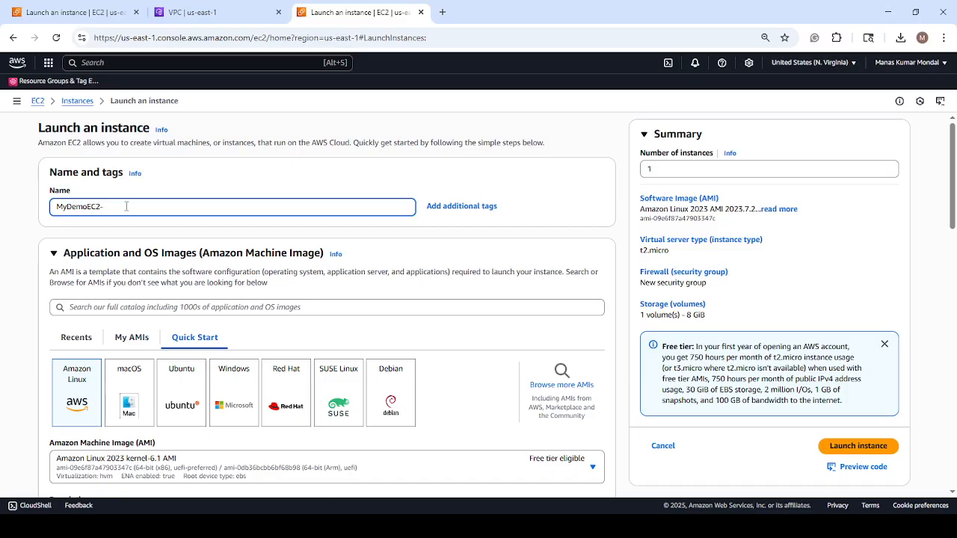
{"action": "type", "text": "Windows"}
{"action": "scroll", "coordinate": [416, 234], "scroll_direction": "down", "scroll_amount": 2}
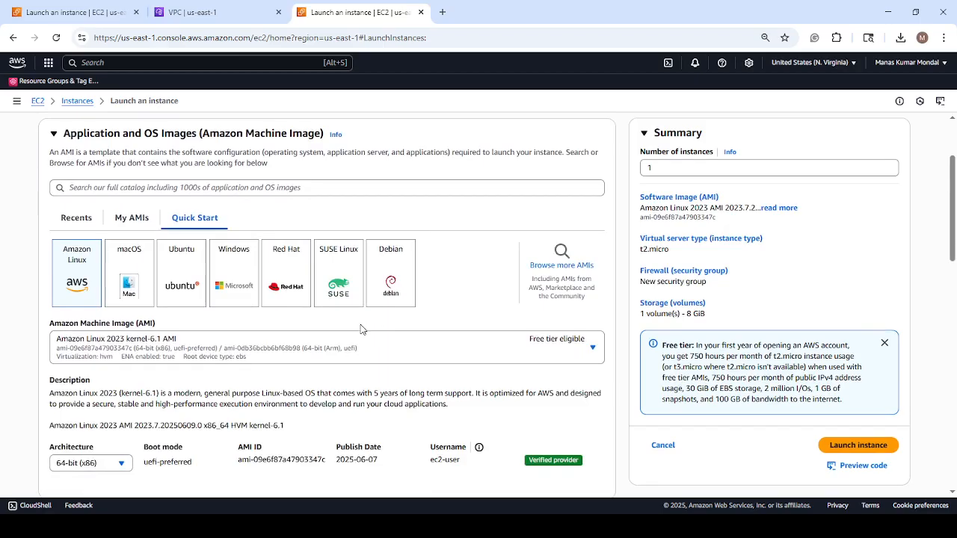
{"action": "left_click", "coordinate": [239, 273]}
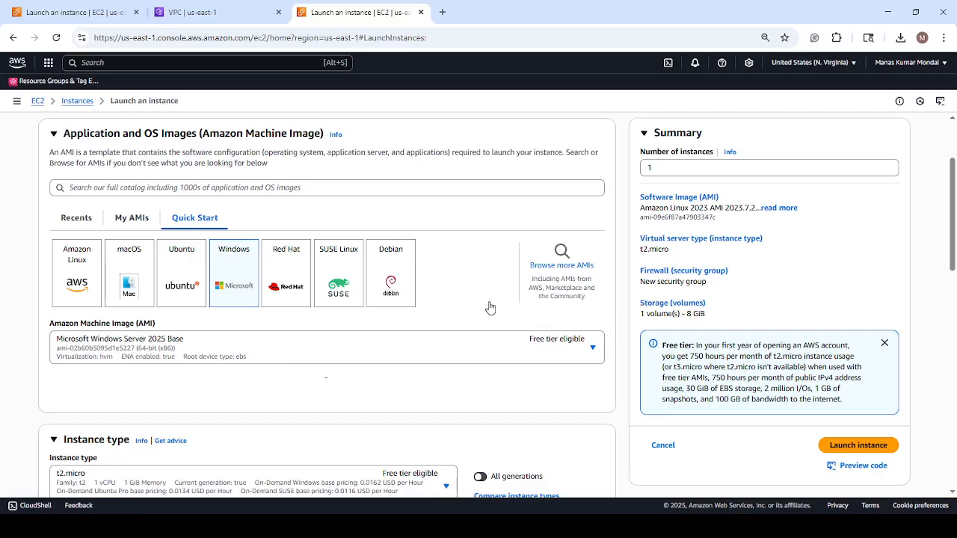
Keep the t3.micro instance type and create an RSA key pair named Win-KP in .pem format for the Windows instance.
{"action": "scroll", "coordinate": [489, 307], "scroll_direction": "down", "scroll_amount": 1}
{"action": "scroll", "coordinate": [489, 308], "scroll_direction": "down", "scroll_amount": 1}
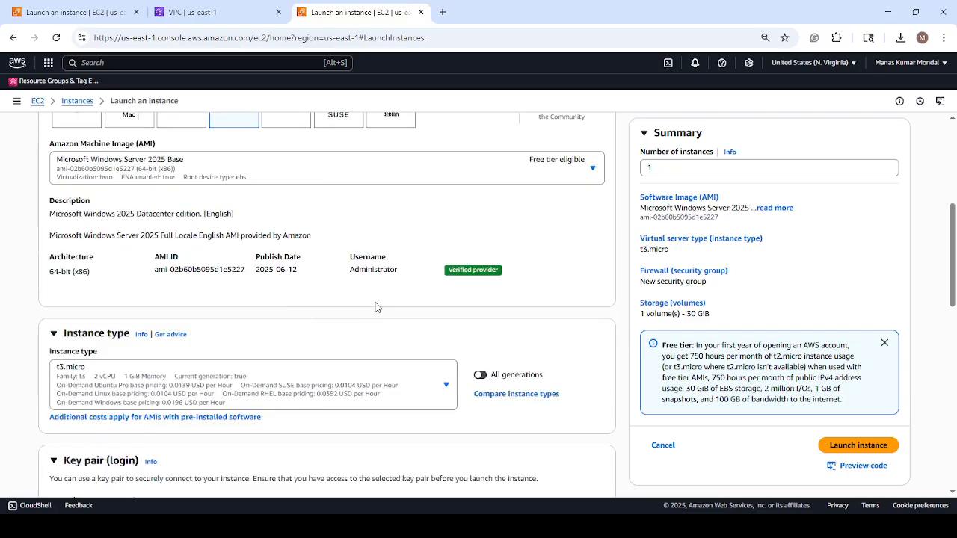
{"action": "scroll", "coordinate": [376, 295], "scroll_direction": "up", "scroll_amount": 2}
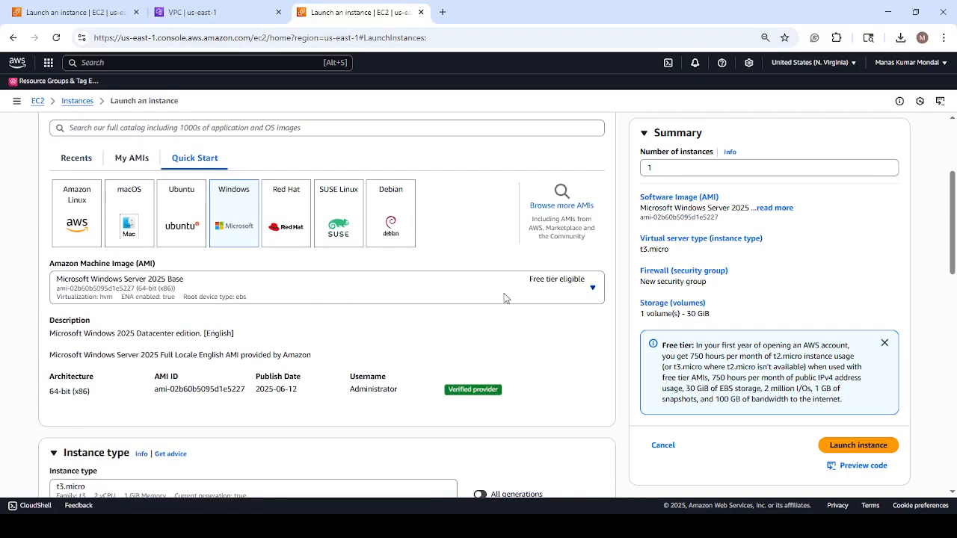
{"action": "scroll", "coordinate": [512, 303], "scroll_direction": "down", "scroll_amount": 1}
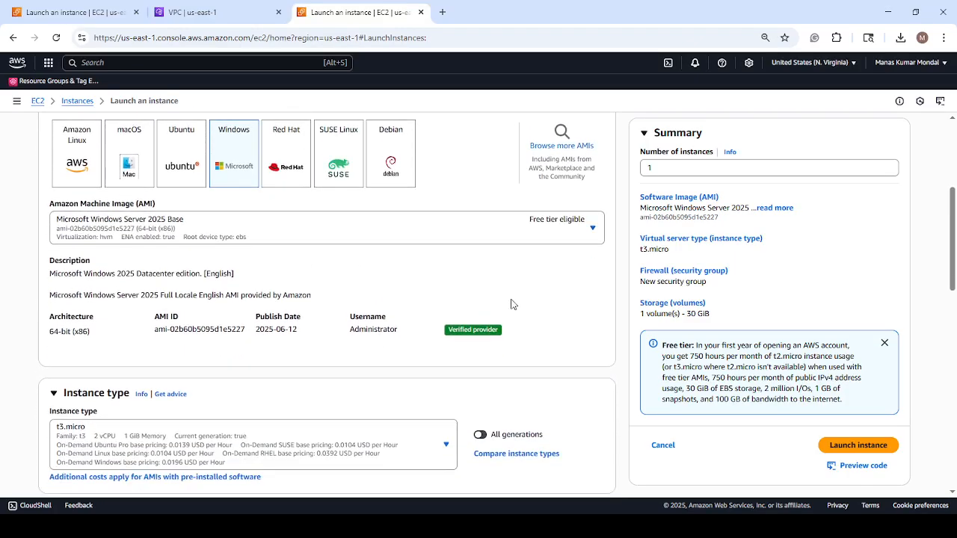
{"action": "scroll", "coordinate": [511, 302], "scroll_direction": "down", "scroll_amount": 3}
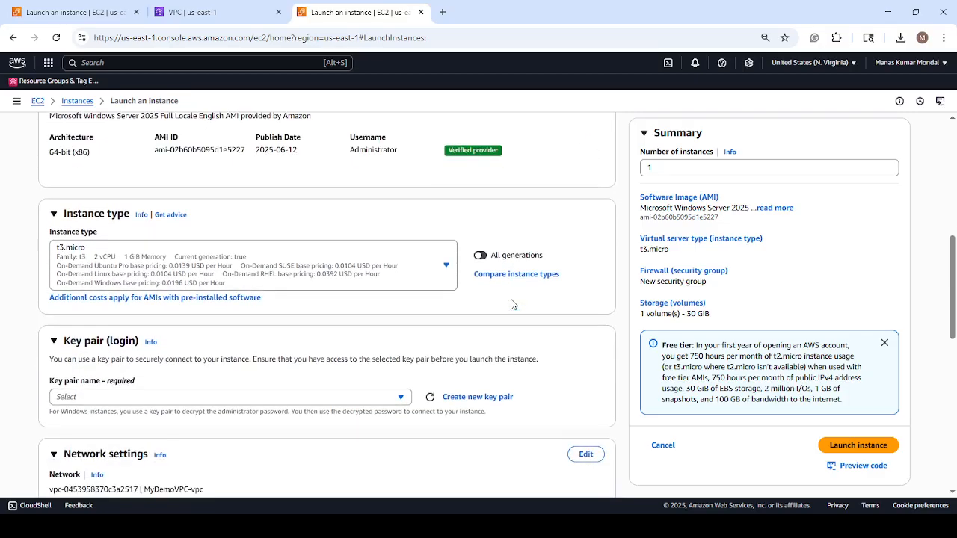
{"action": "scroll", "coordinate": [491, 309], "scroll_direction": "down", "scroll_amount": 1}
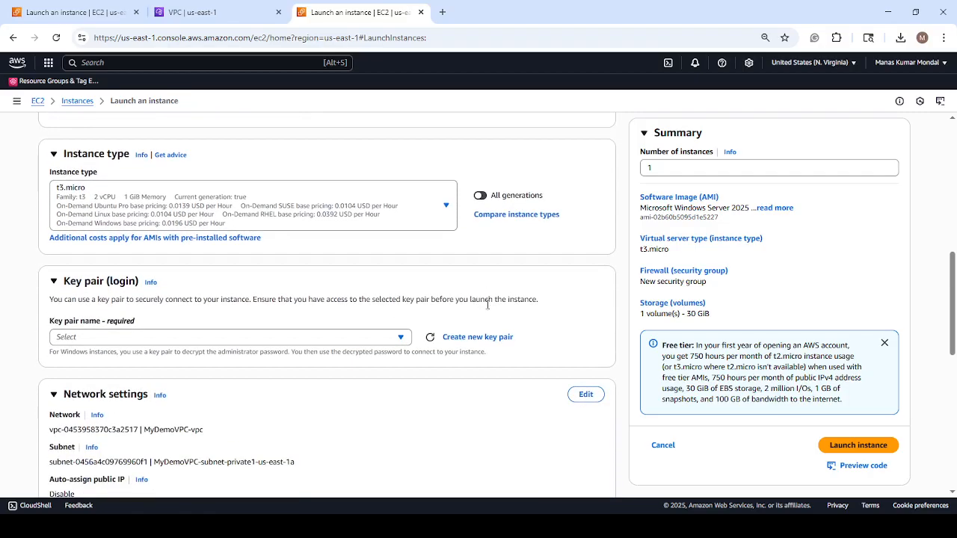
{"action": "scroll", "coordinate": [487, 305], "scroll_direction": "down", "scroll_amount": 2}
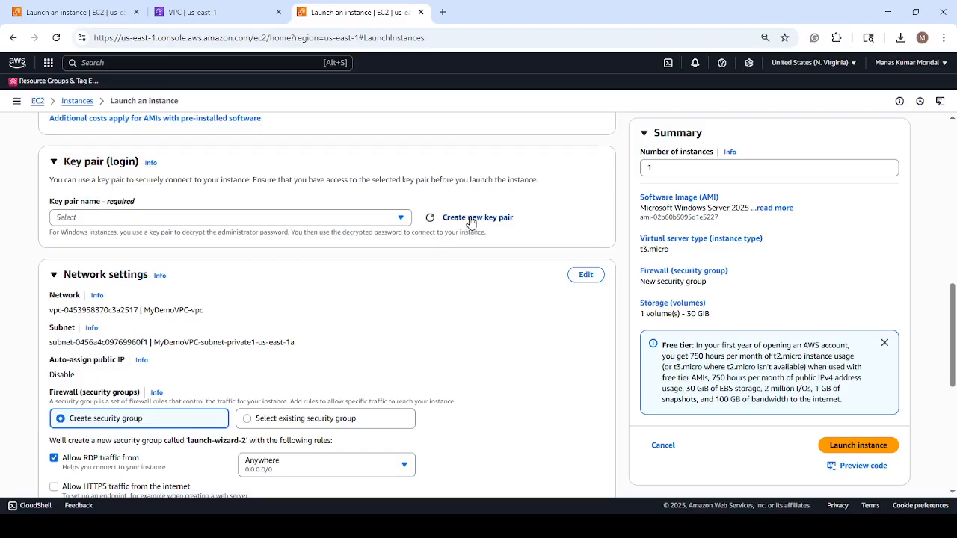
{"action": "left_click", "coordinate": [469, 222]}
{"action": "left_click", "coordinate": [368, 210]}
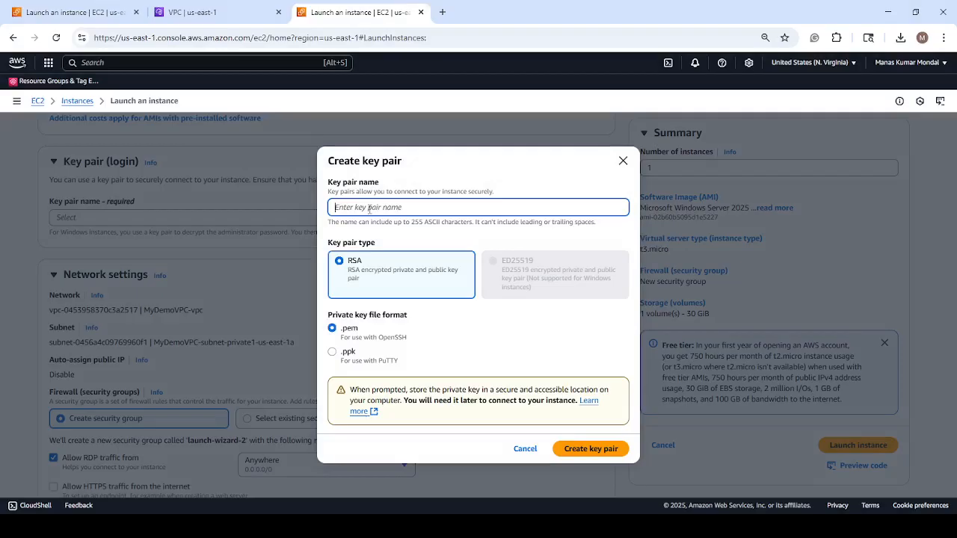
{"action": "type", "text": "Win-"}
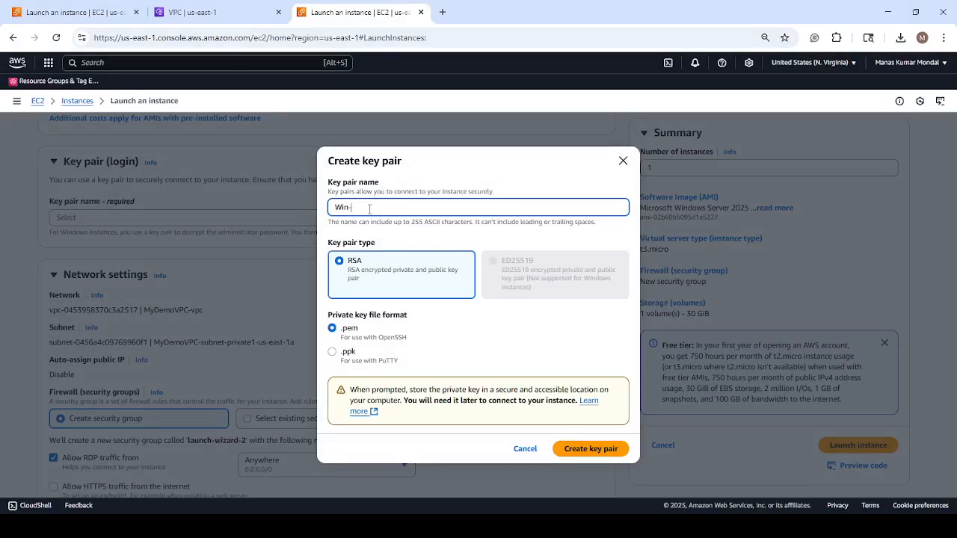
{"action": "type", "text": "KP"}
{"action": "left_click", "coordinate": [608, 451]}
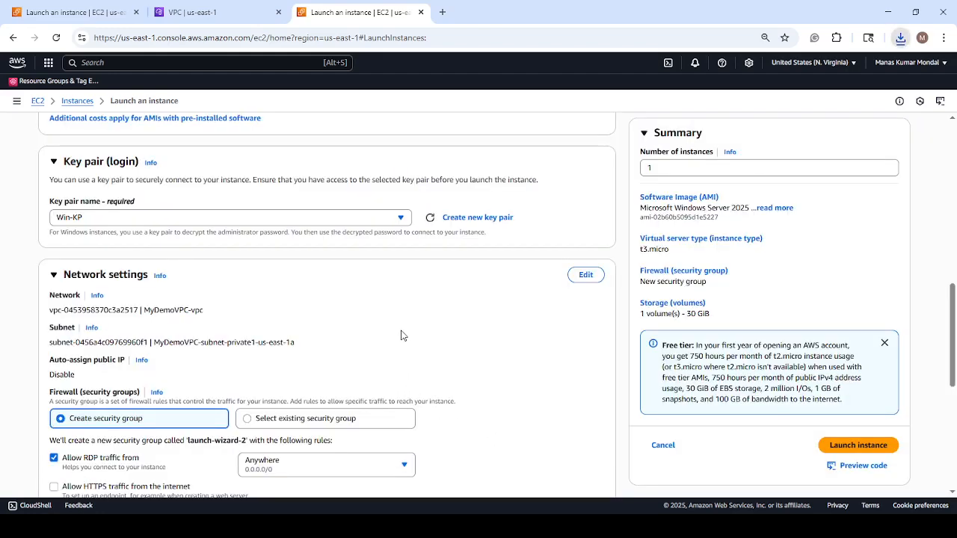
Examine the Windows instance's network settings, firewall rules and storage configuration.
{"action": "scroll", "coordinate": [401, 334], "scroll_direction": "down", "scroll_amount": 2}
{"action": "scroll", "coordinate": [401, 336], "scroll_direction": "down", "scroll_amount": 1}
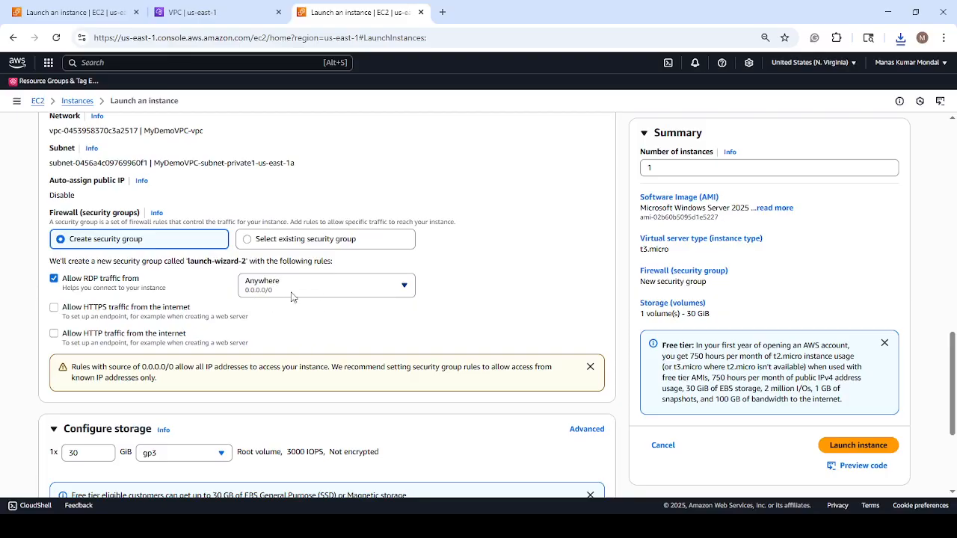
{"action": "scroll", "coordinate": [256, 325], "scroll_direction": "down", "scroll_amount": 1}
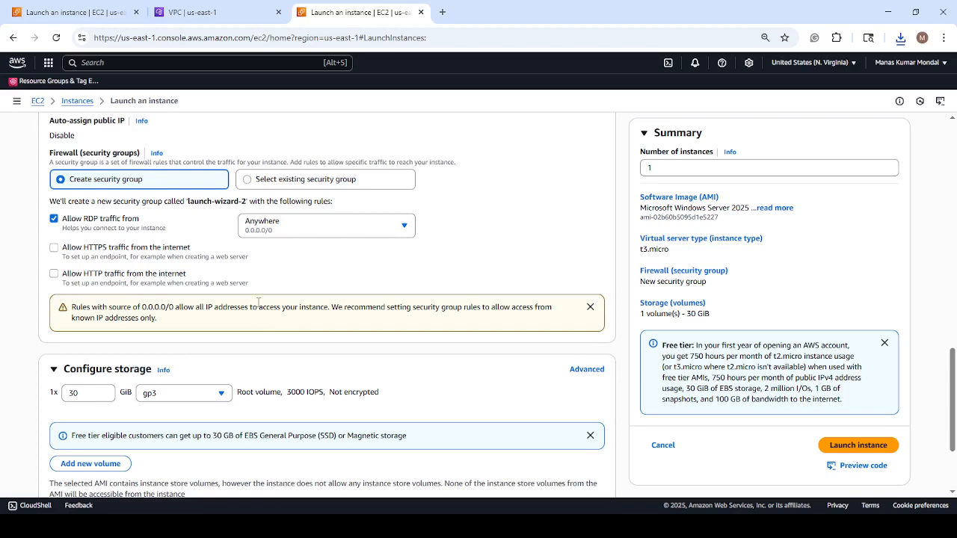
{"action": "scroll", "coordinate": [310, 261], "scroll_direction": "down", "scroll_amount": 1}
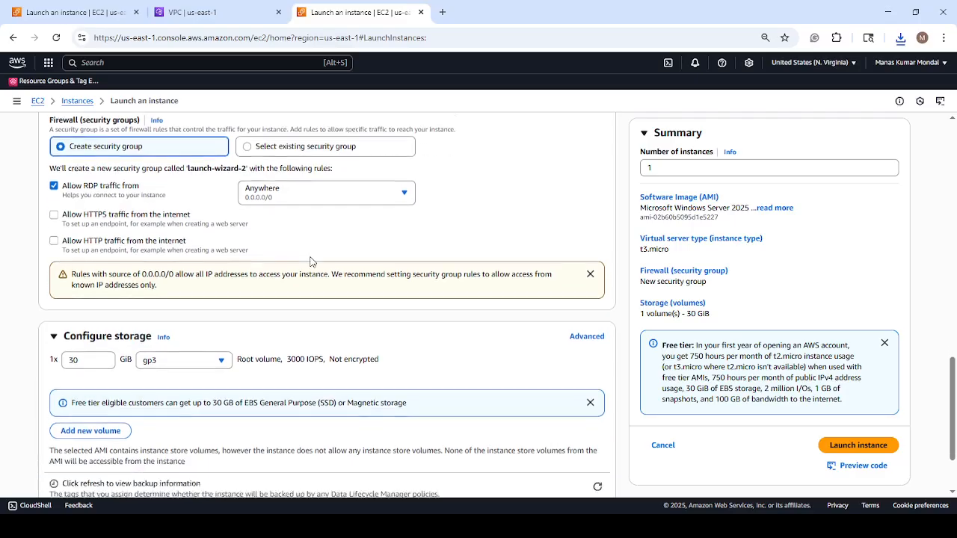
{"action": "scroll", "coordinate": [311, 261], "scroll_direction": "up", "scroll_amount": 1}
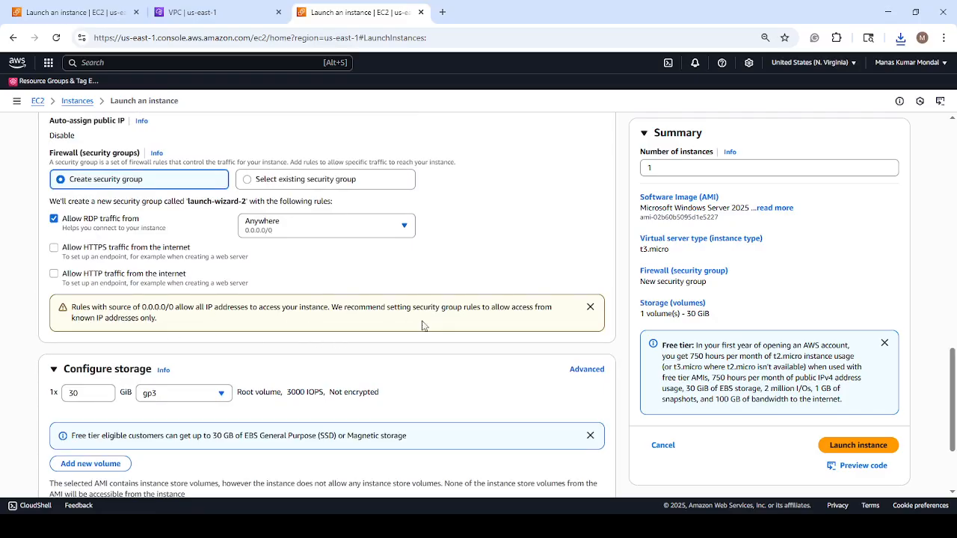
{"action": "scroll", "coordinate": [439, 316], "scroll_direction": "down", "scroll_amount": 2}
{"action": "scroll", "coordinate": [437, 315], "scroll_direction": "down", "scroll_amount": 1}
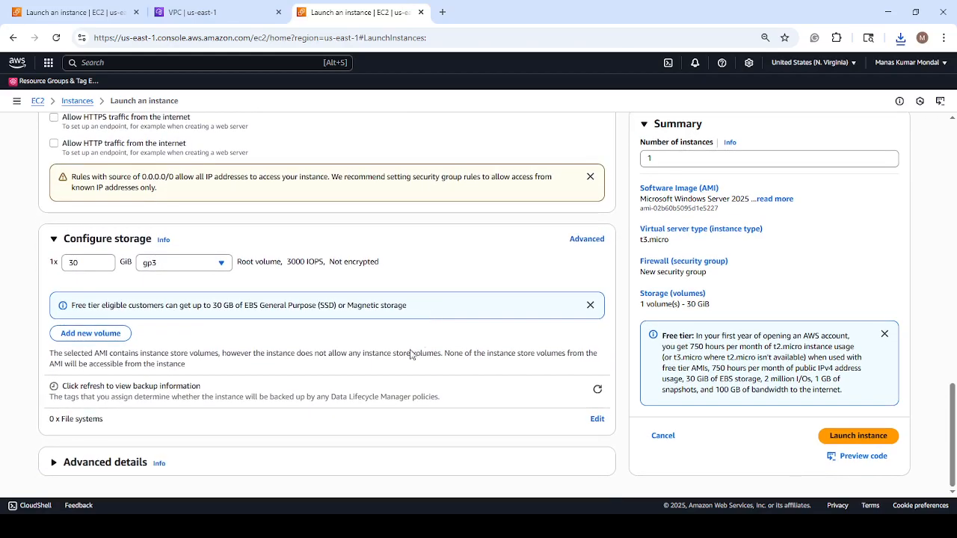
Launch the Windows instance with its default advanced details and refresh the list of EC2 instances.
{"action": "left_click", "coordinate": [53, 462]}
{"action": "scroll", "coordinate": [314, 368], "scroll_direction": "down", "scroll_amount": 8}
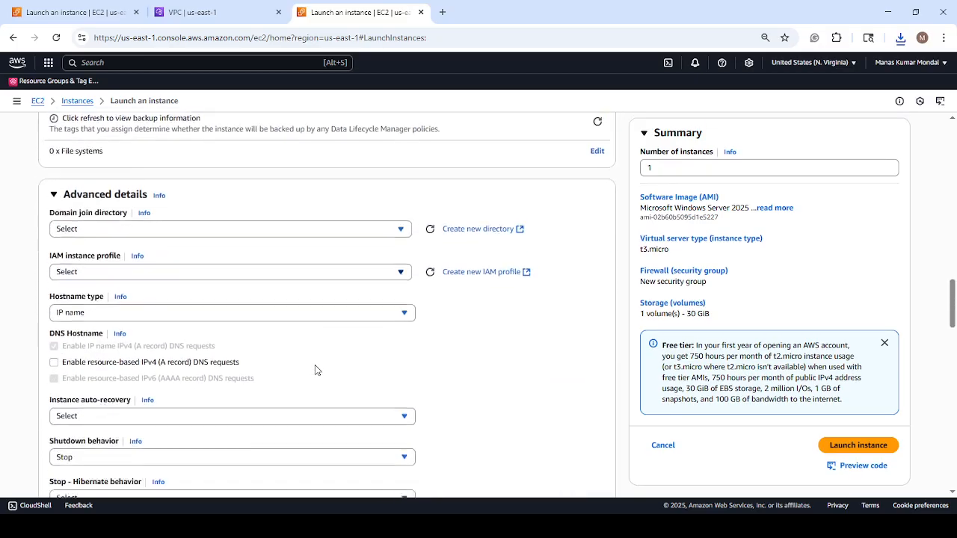
{"action": "scroll", "coordinate": [314, 368], "scroll_direction": "down", "scroll_amount": 10}
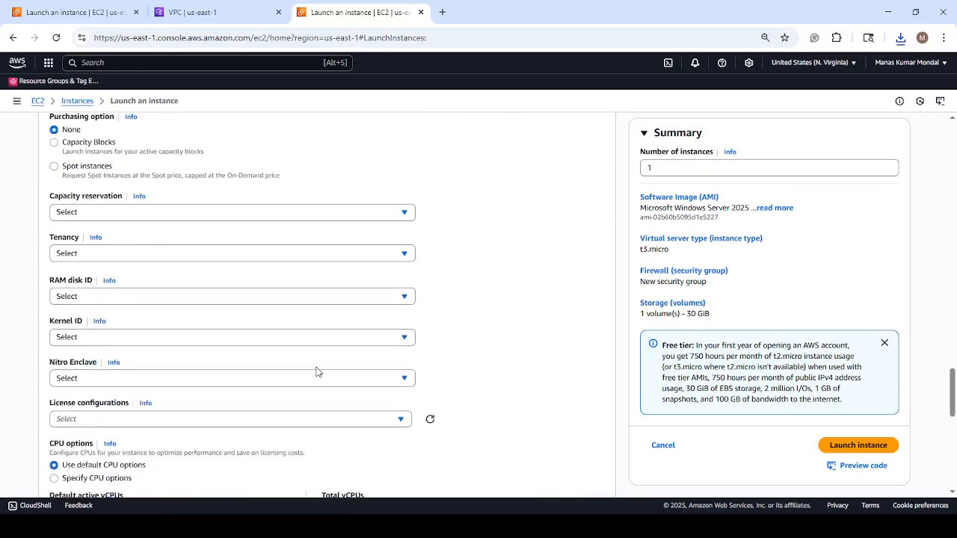
{"action": "scroll", "coordinate": [316, 372], "scroll_direction": "down", "scroll_amount": 5}
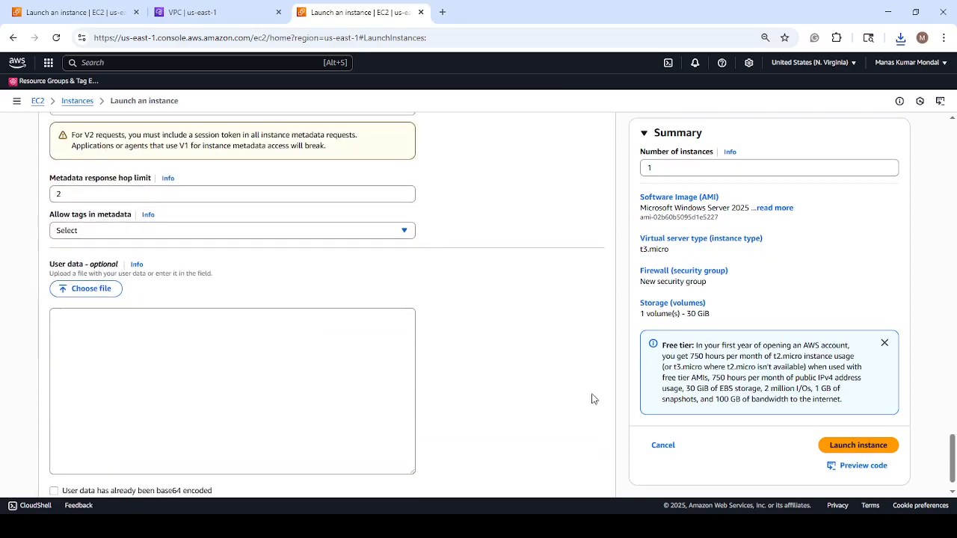
{"action": "left_click", "coordinate": [860, 446]}
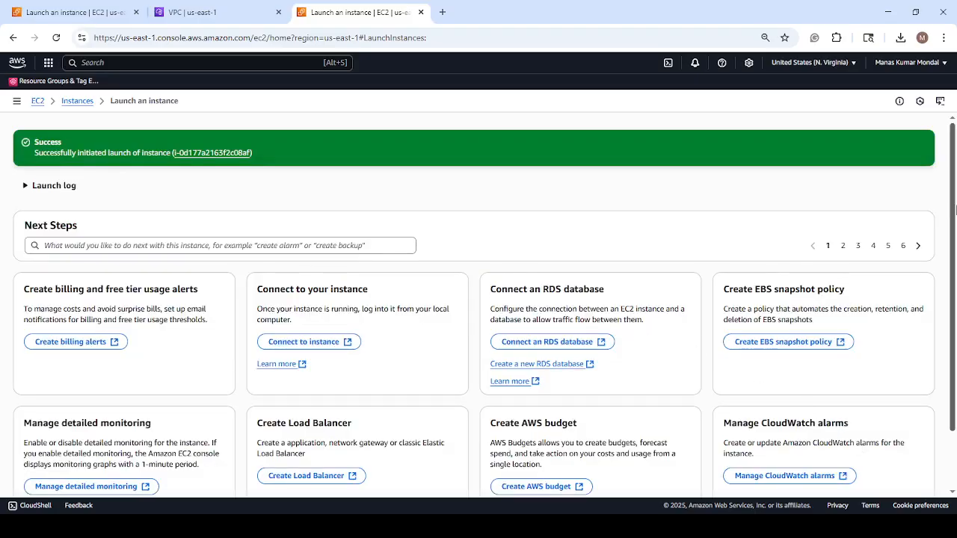
{"action": "left_click", "coordinate": [80, 101]}
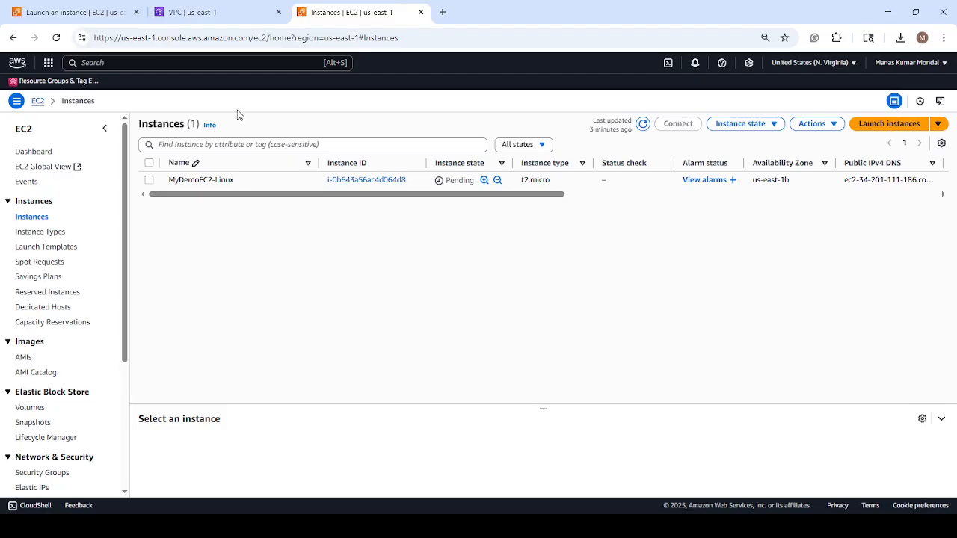
{"action": "left_click", "coordinate": [643, 124]}
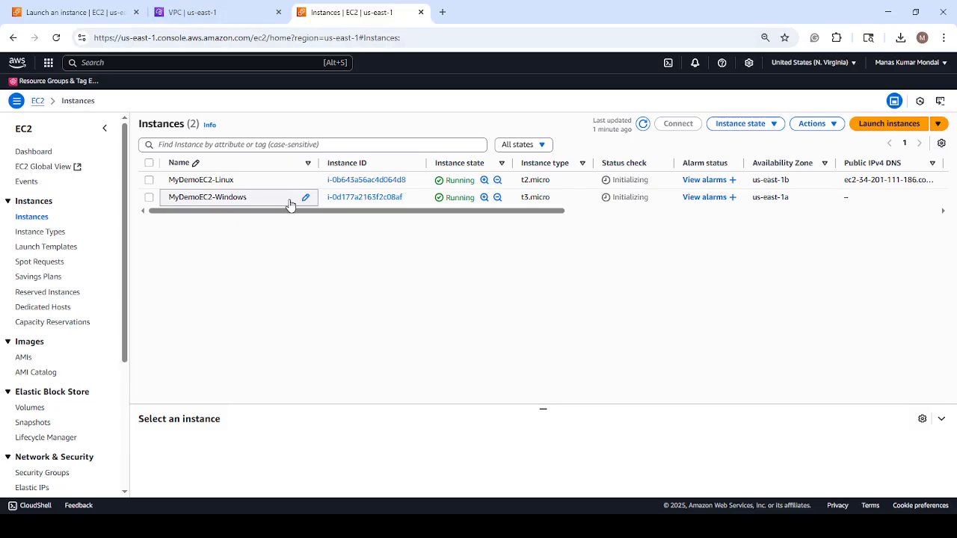
Search the console services for CloudFormation and open it in a new browser tab placed after the existing ones.
{"action": "left_click", "coordinate": [84, 13]}
{"action": "left_click", "coordinate": [11, 219]}
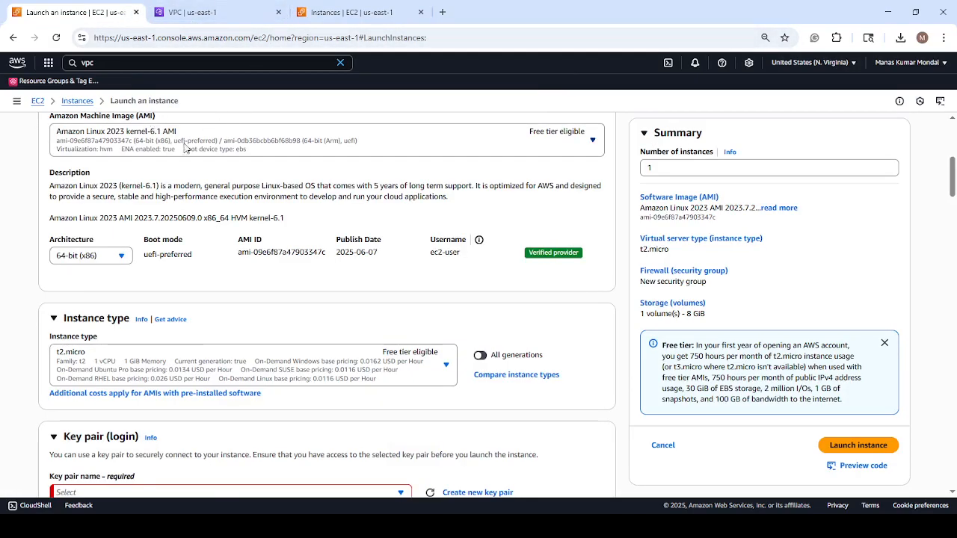
{"action": "scroll", "coordinate": [184, 147], "scroll_direction": "up", "scroll_amount": 2}
{"action": "left_click", "coordinate": [74, 64]}
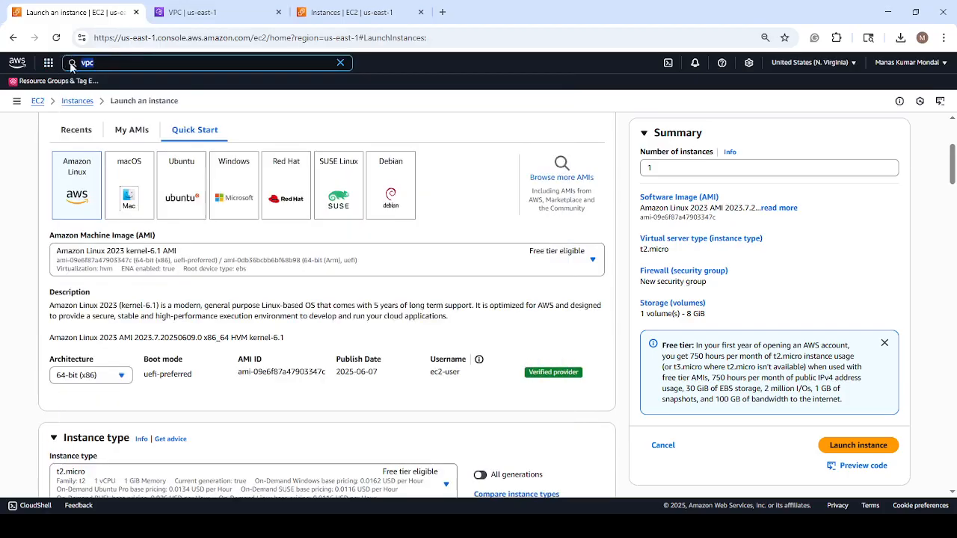
{"action": "type", "text": "CloudFormation"}
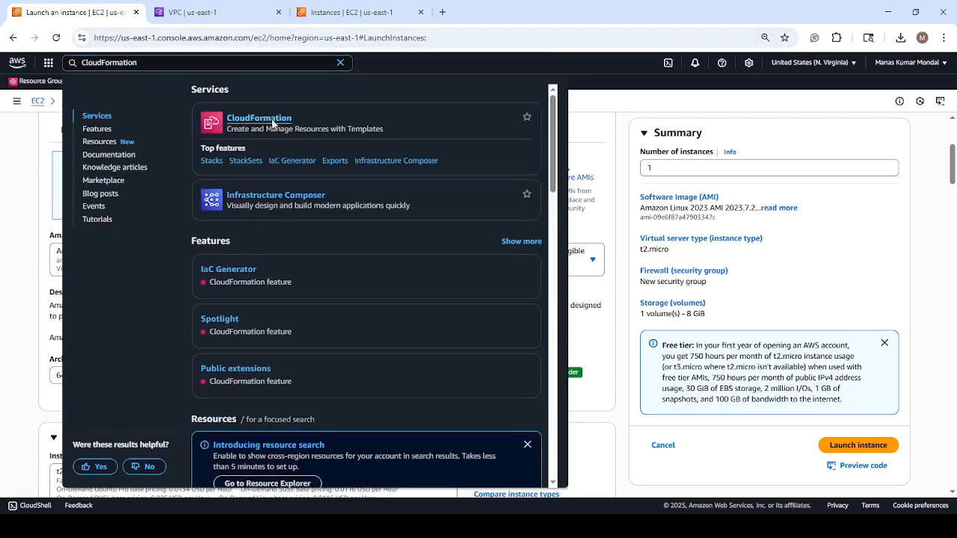
{"action": "left_click", "coordinate": [310, 135], "text": "ctrl"}
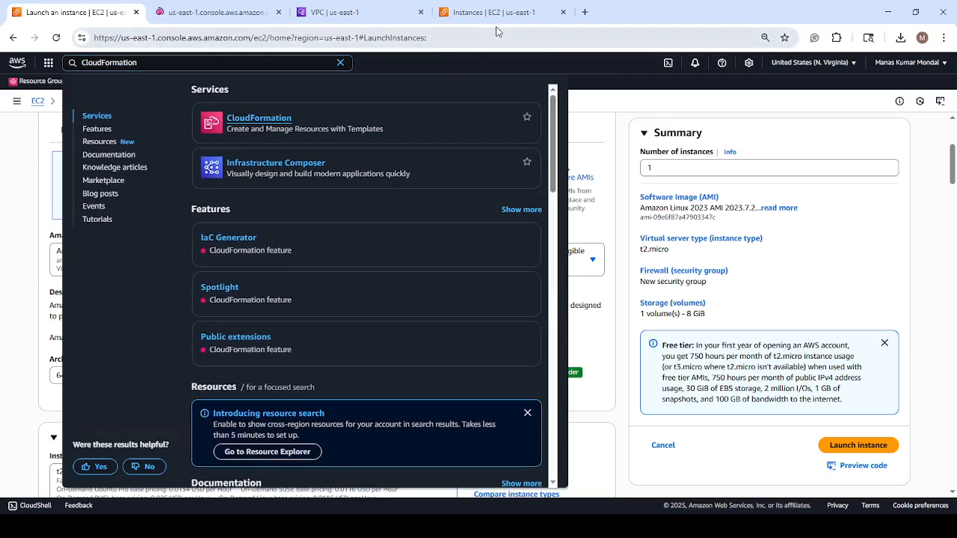
{"action": "left_click_drag", "start_coordinate": [217, 13], "coordinate": [483, 20]}
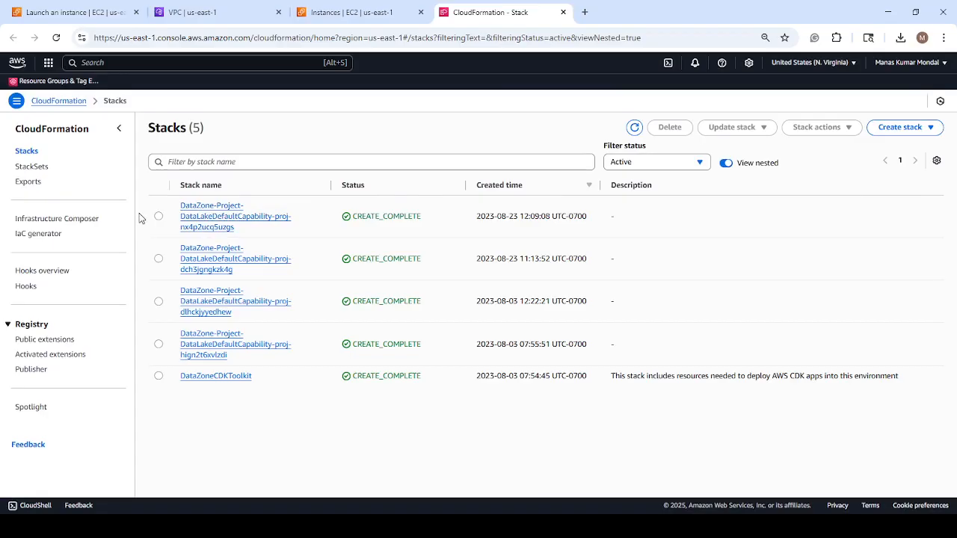
Open CloudFormation's IaC generator and look over its workflow and scan summary.
{"action": "left_click", "coordinate": [54, 236]}
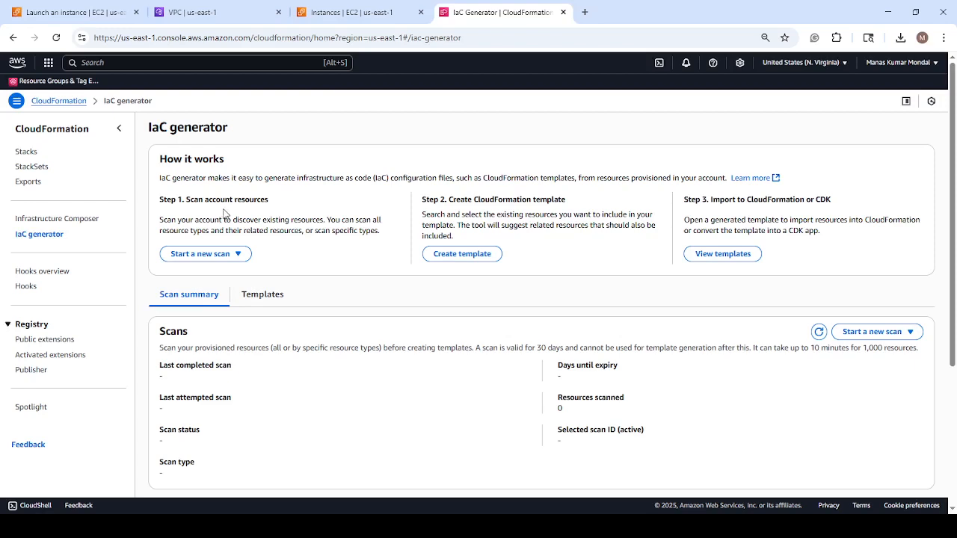
{"action": "scroll", "coordinate": [475, 232], "scroll_direction": "down", "scroll_amount": 3}
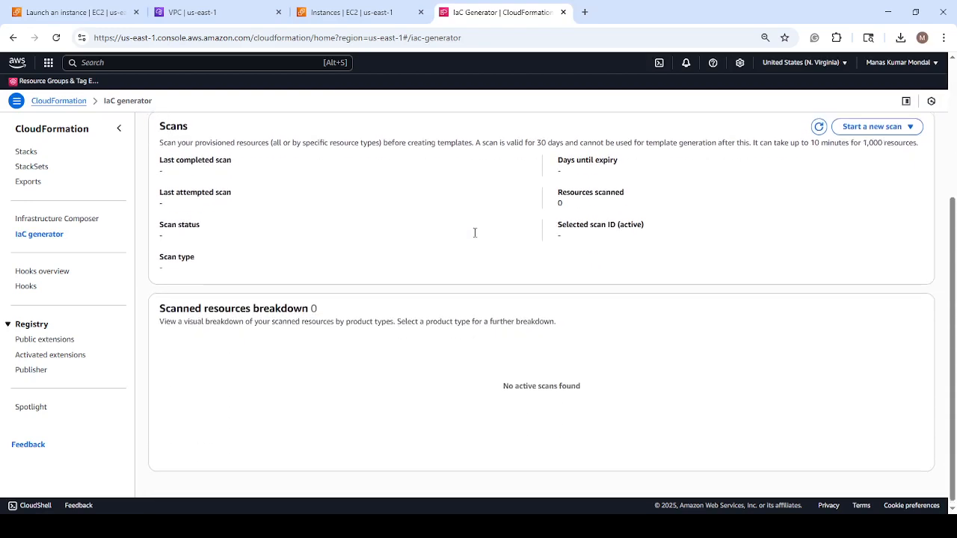
{"action": "scroll", "coordinate": [473, 232], "scroll_direction": "up", "scroll_amount": 3}
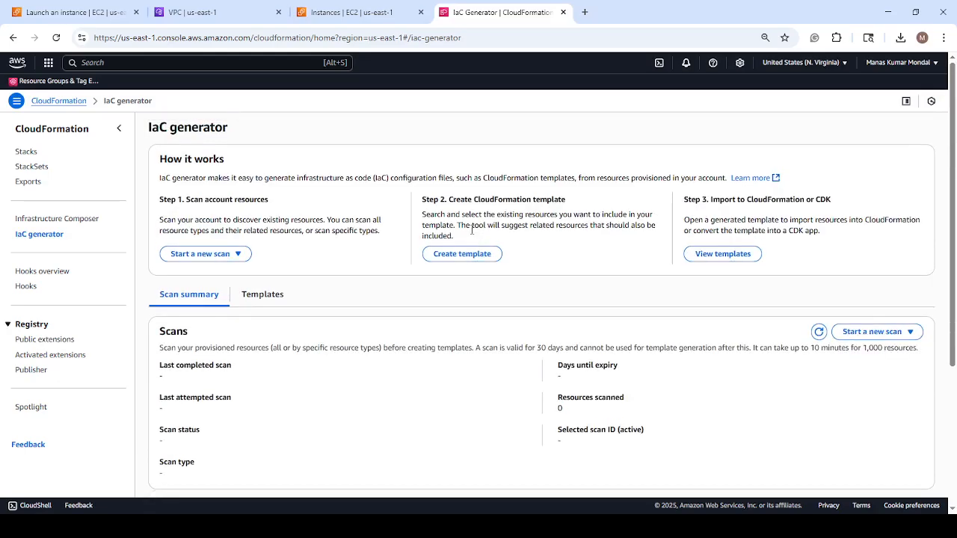
Refresh the EC2 instances list to read both instances' status checks in a widened column, and return to the IaC generator.
{"action": "left_click", "coordinate": [351, 15]}
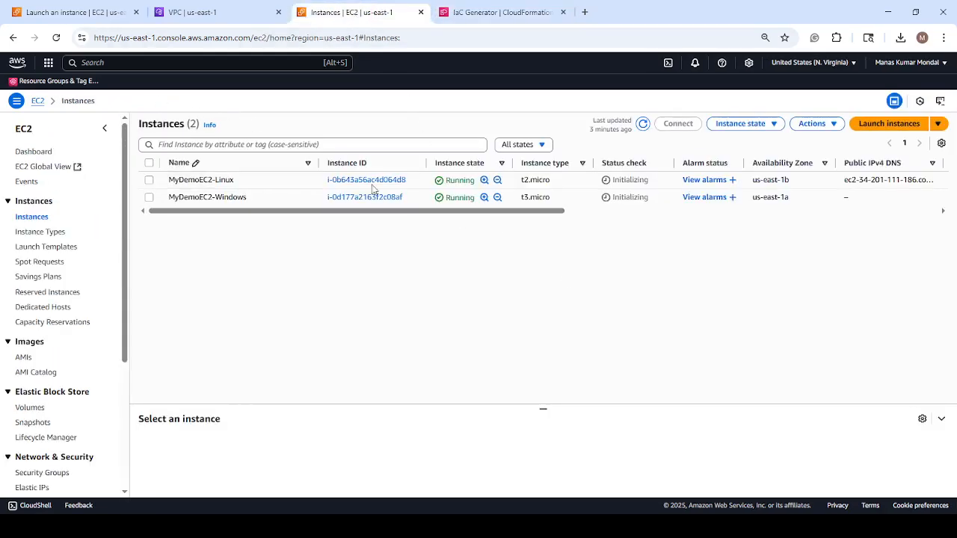
{"action": "left_click", "coordinate": [643, 124]}
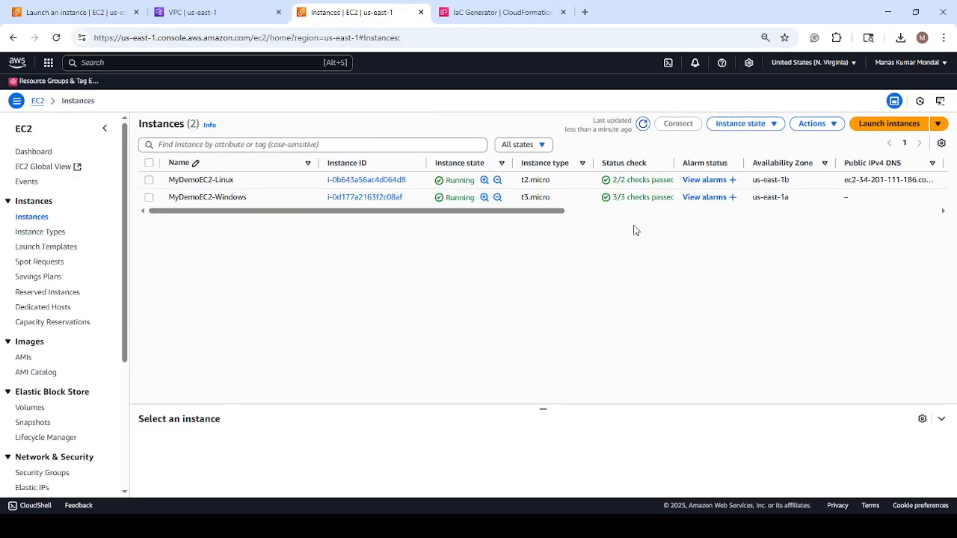
{"action": "left_click_drag", "start_coordinate": [673, 164], "coordinate": [710, 164]}
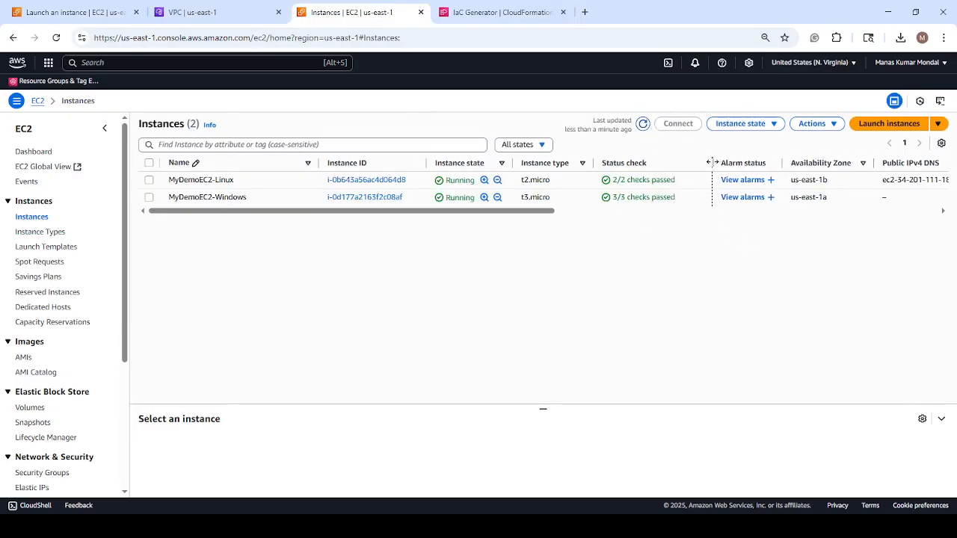
{"action": "left_click", "coordinate": [484, 15]}
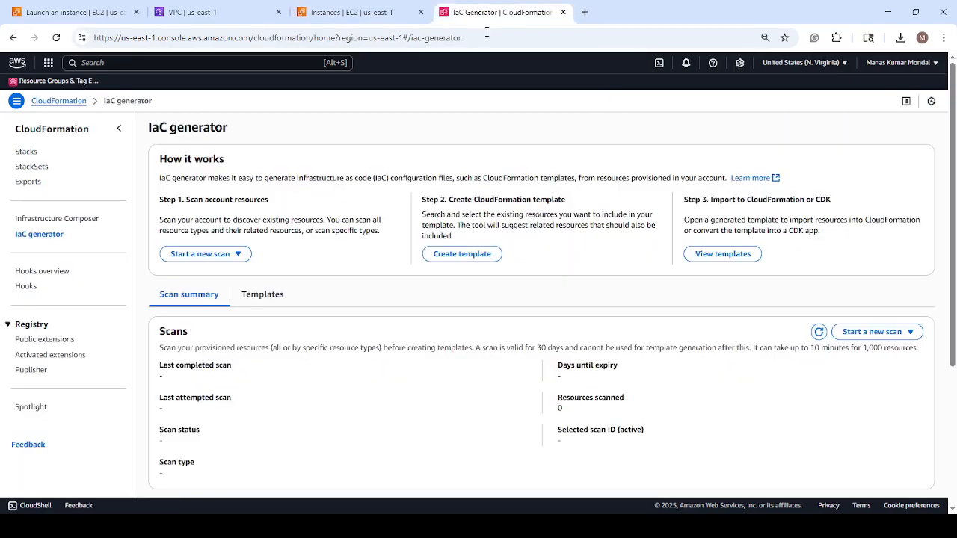
Examine the first four pages of resource types offered for a scan of specific resources and close the selection without scanning.
{"action": "left_click", "coordinate": [203, 255]}
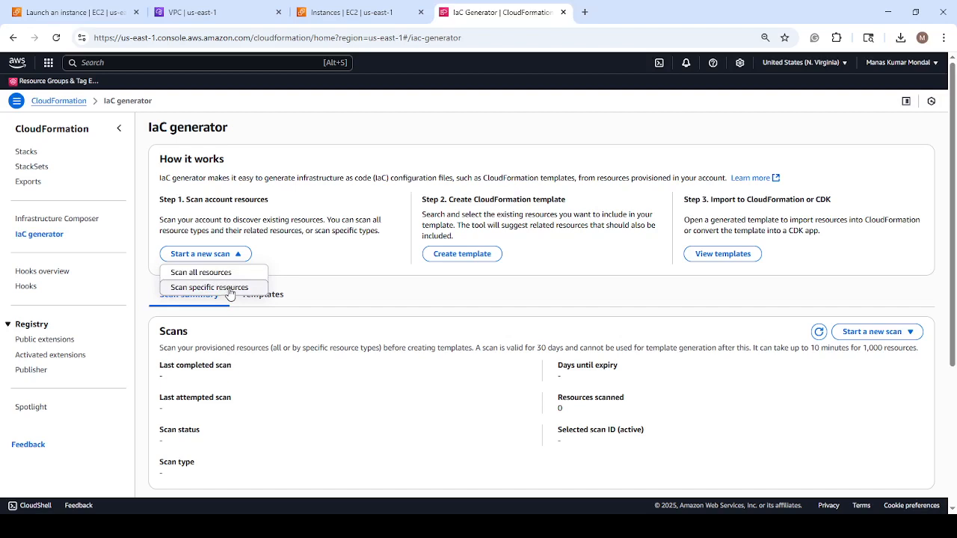
{"action": "left_click", "coordinate": [230, 289]}
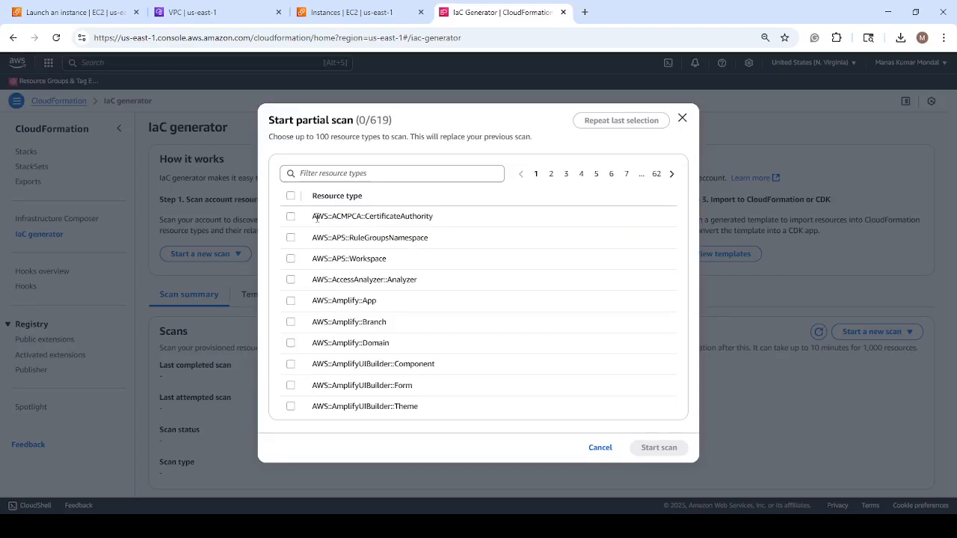
{"action": "left_click", "coordinate": [552, 177]}
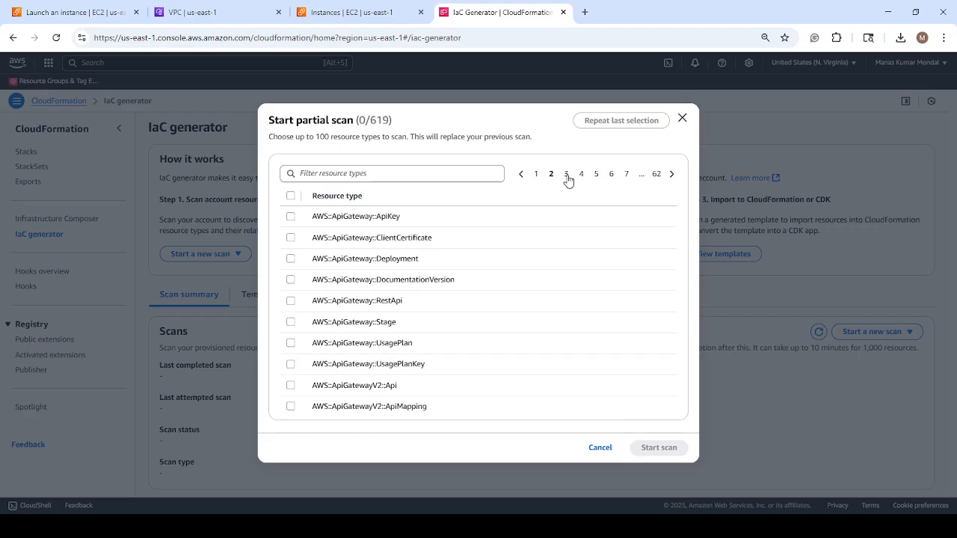
{"action": "left_click", "coordinate": [567, 177]}
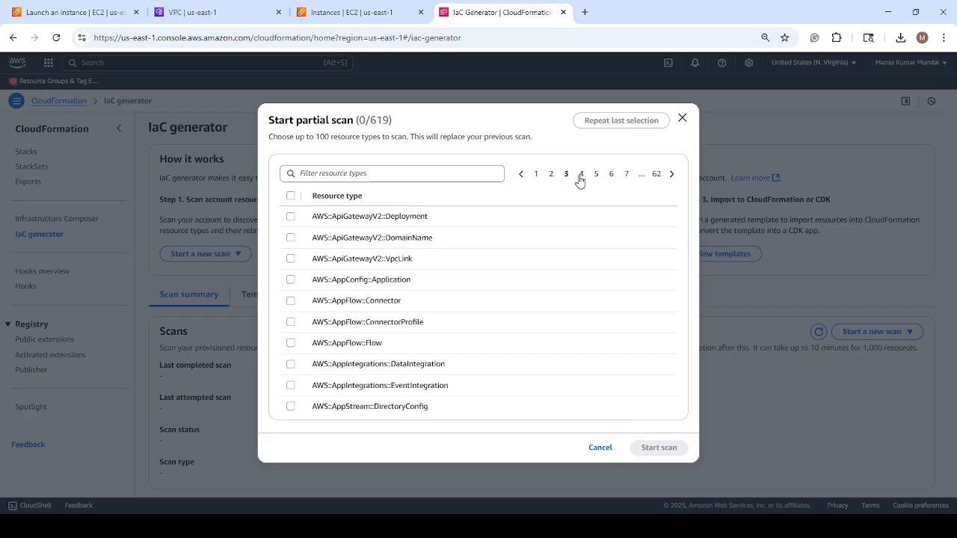
{"action": "left_click", "coordinate": [581, 175]}
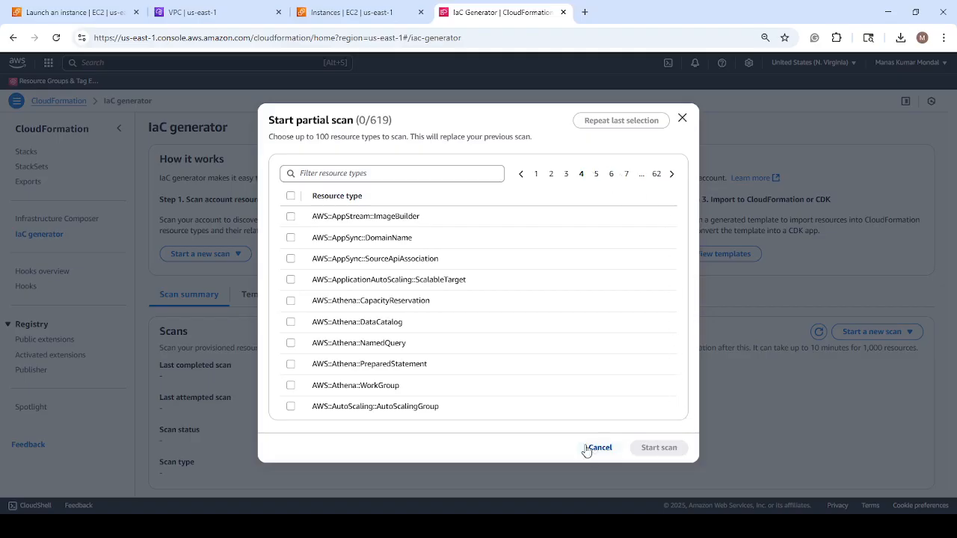
{"action": "left_click", "coordinate": [604, 448]}
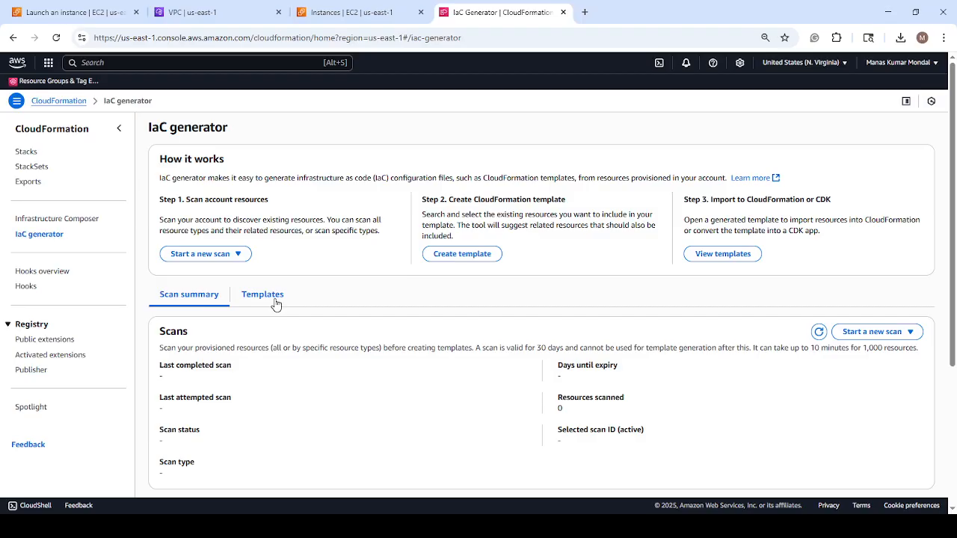
Start a new IaC generator scan of all resources in the account.
{"action": "left_click", "coordinate": [239, 257]}
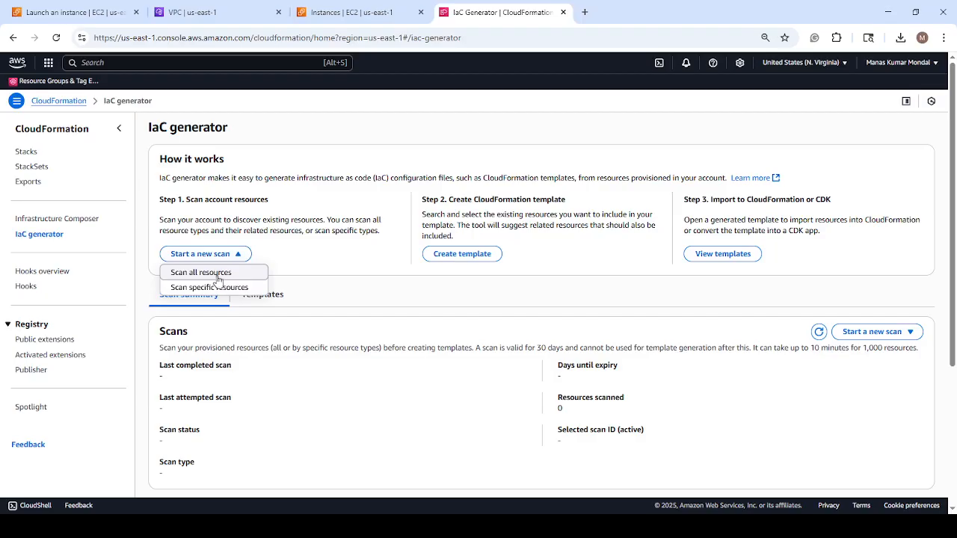
{"action": "left_click", "coordinate": [221, 273]}
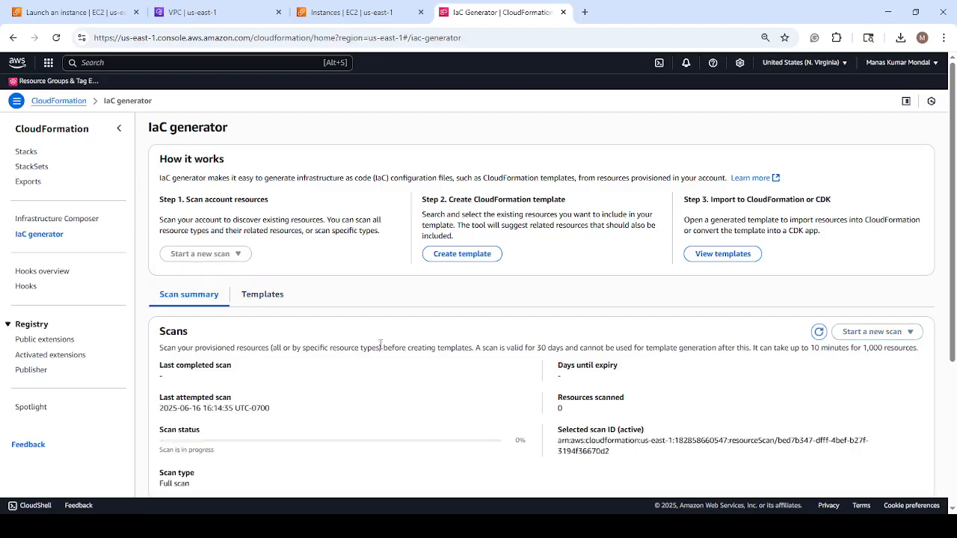
Examine the scan's progress, last attempt time, scan type and scanned resources breakdown while waiting for it to finish.
{"action": "scroll", "coordinate": [380, 344], "scroll_direction": "down", "scroll_amount": 1}
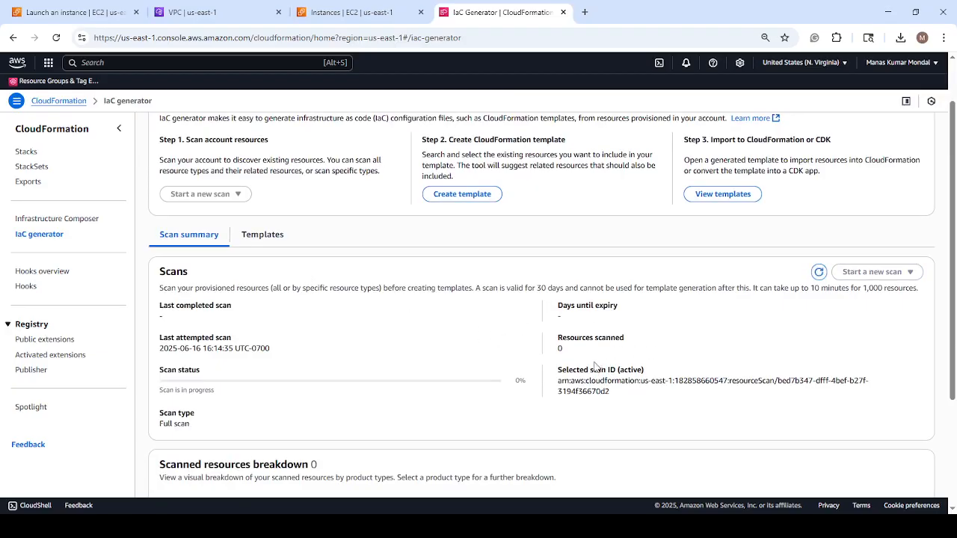
{"action": "scroll", "coordinate": [392, 305], "scroll_direction": "down", "scroll_amount": 1}
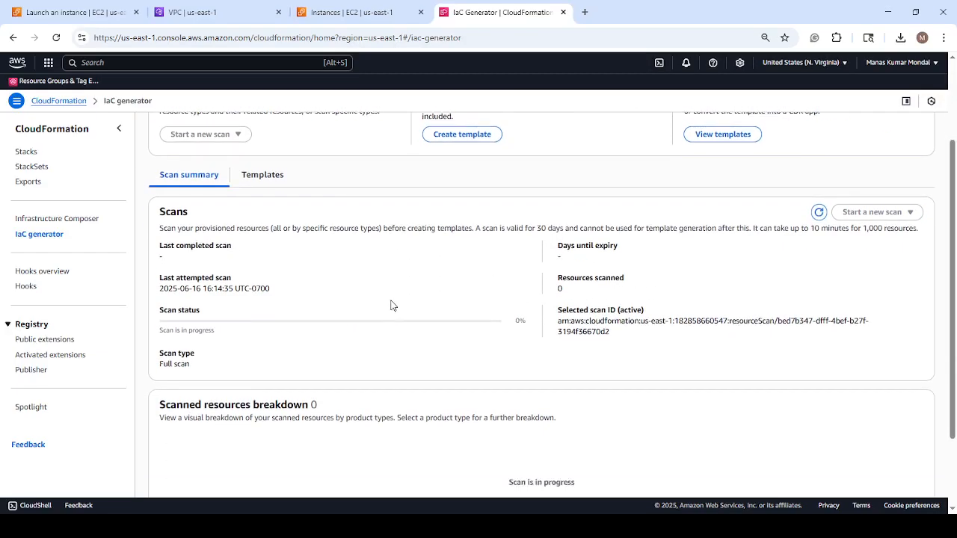
{"action": "scroll", "coordinate": [352, 275], "scroll_direction": "down", "scroll_amount": 1}
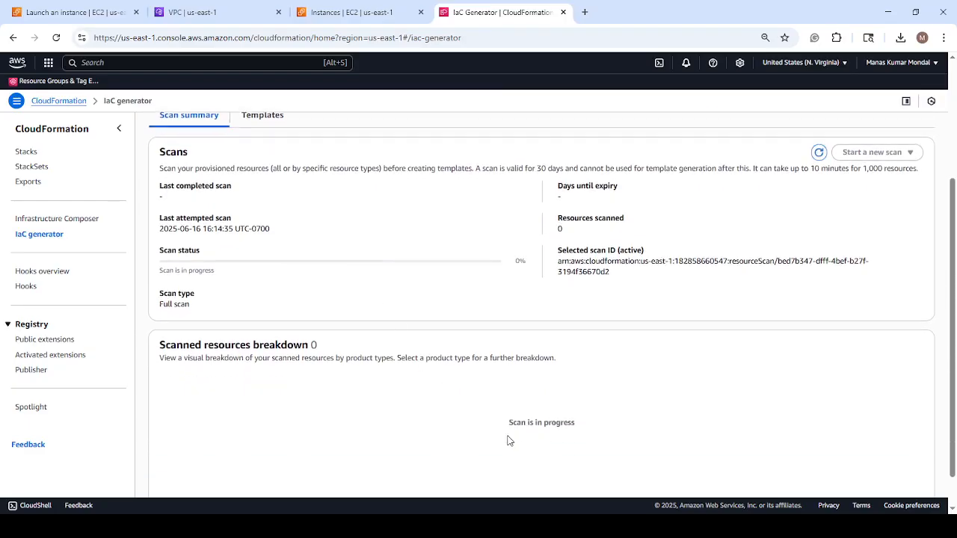
{"action": "left_click_drag", "start_coordinate": [501, 423], "coordinate": [581, 426]}
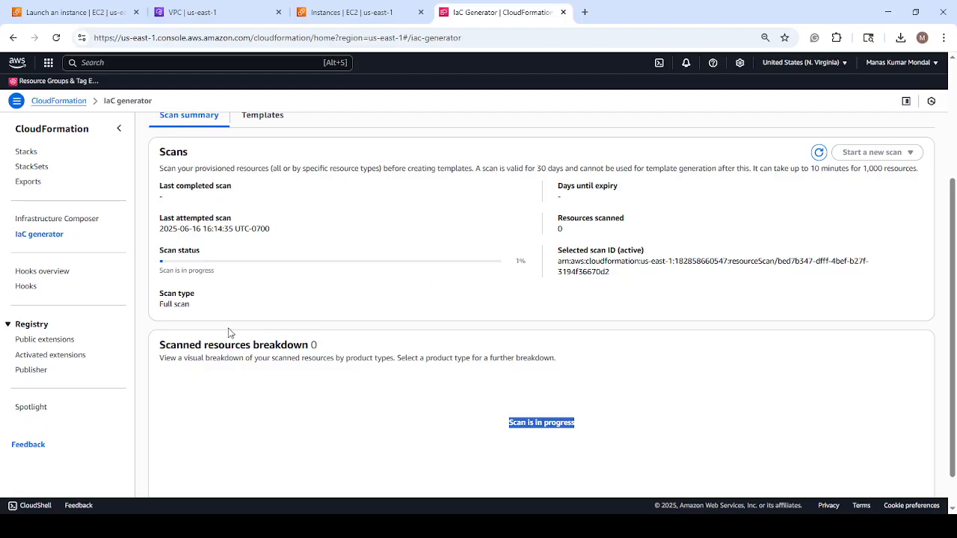
{"action": "scroll", "coordinate": [240, 332], "scroll_direction": "up", "scroll_amount": 1}
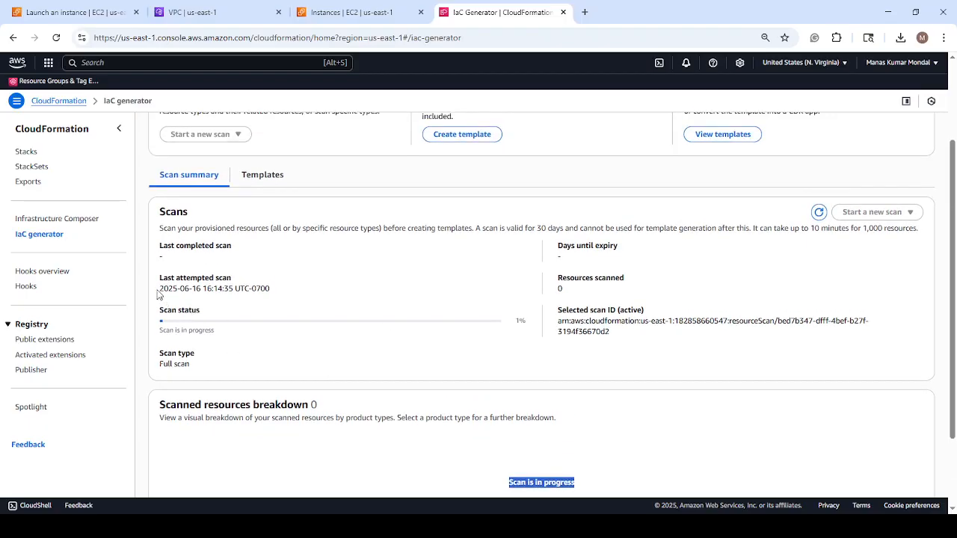
{"action": "left_click_drag", "start_coordinate": [157, 290], "coordinate": [287, 296]}
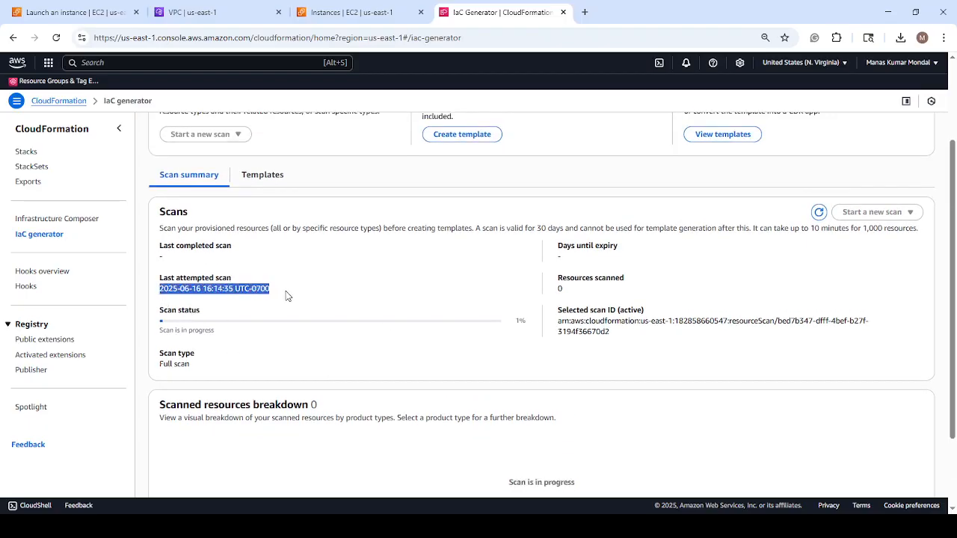
{"action": "left_click", "coordinate": [161, 316]}
{"action": "left_click_drag", "start_coordinate": [161, 315], "coordinate": [202, 313]}
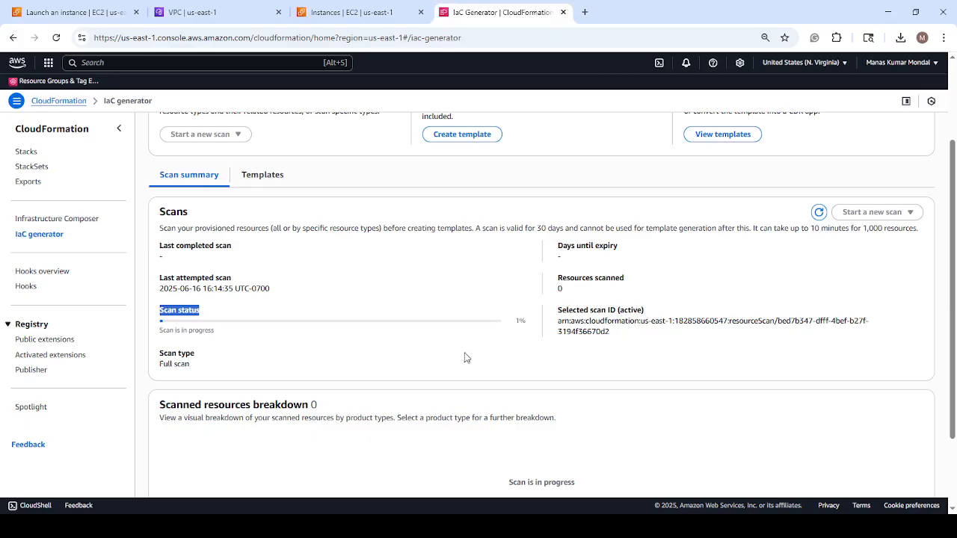
{"action": "scroll", "coordinate": [473, 347], "scroll_direction": "up", "scroll_amount": 2}
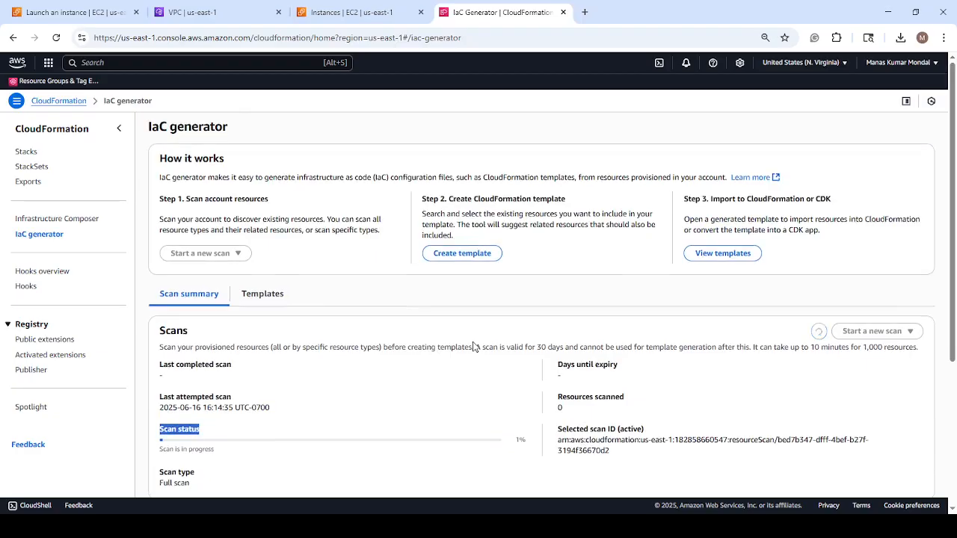
{"action": "scroll", "coordinate": [473, 346], "scroll_direction": "down", "scroll_amount": 1}
{"action": "scroll", "coordinate": [473, 346], "scroll_direction": "down", "scroll_amount": 1}
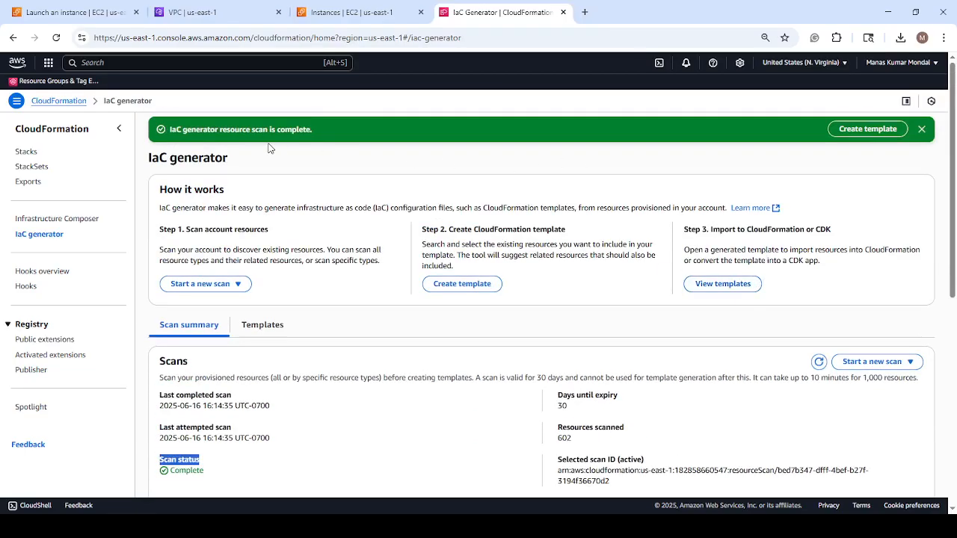
Review the completed scan's status and open the summary details of its resources by product type.
{"action": "scroll", "coordinate": [355, 164], "scroll_direction": "down", "scroll_amount": 3}
{"action": "scroll", "coordinate": [348, 179], "scroll_direction": "up", "scroll_amount": 3}
{"action": "left_click_drag", "start_coordinate": [170, 128], "coordinate": [352, 156]}
{"action": "scroll", "coordinate": [441, 231], "scroll_direction": "down", "scroll_amount": 5}
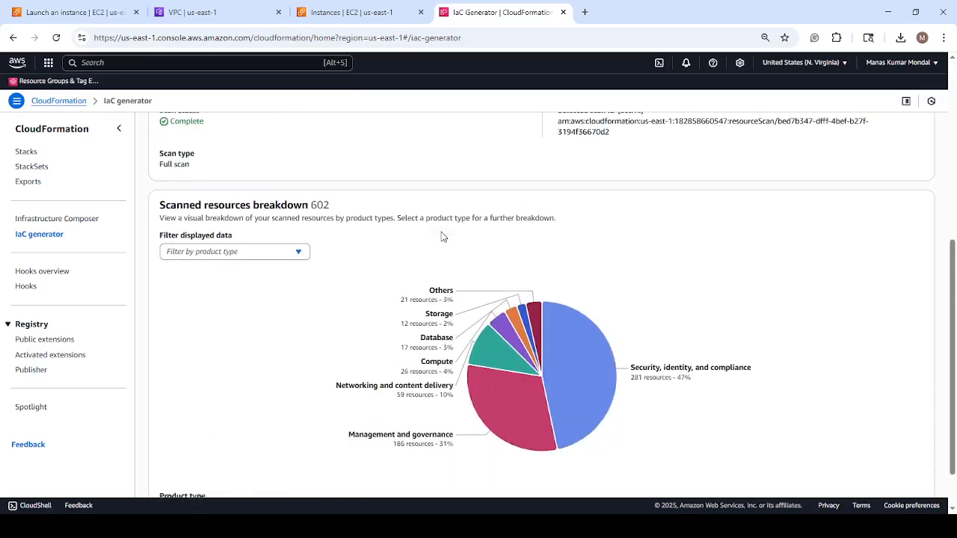
{"action": "left_click", "coordinate": [595, 319]}
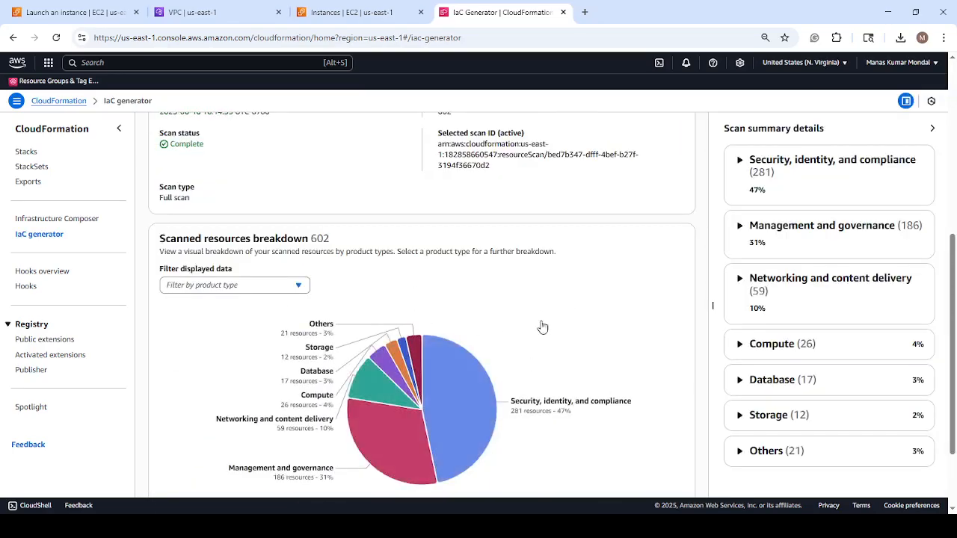
Examine each product type's share in the scanned resources pie chart alongside the scan details.
{"action": "scroll", "coordinate": [736, 329], "scroll_direction": "down", "scroll_amount": 2}
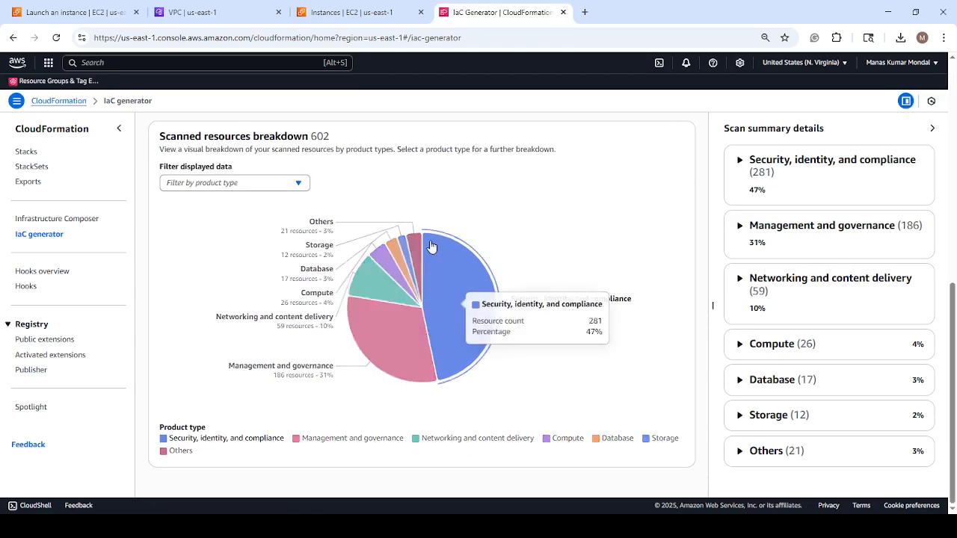
{"action": "mouse_move", "coordinate": [404, 249]}
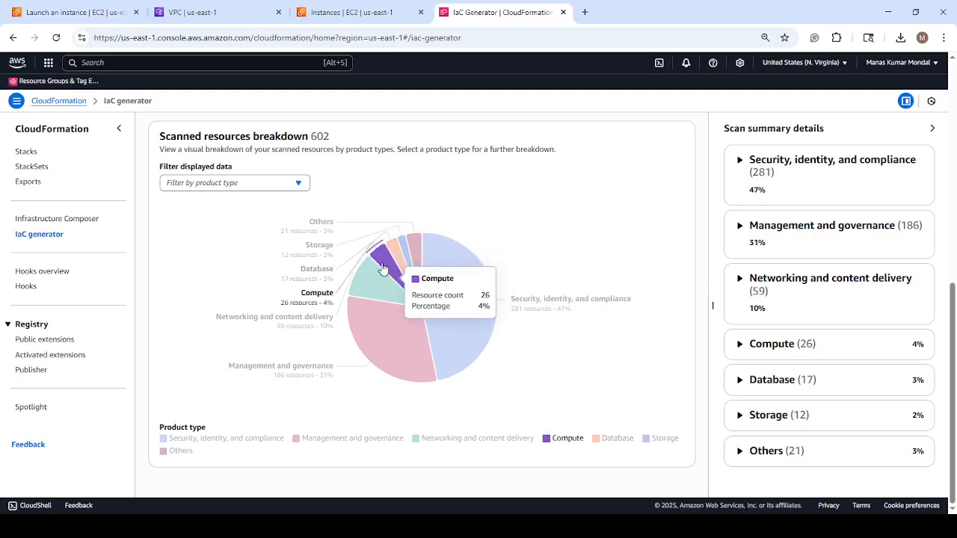
{"action": "mouse_move", "coordinate": [365, 289]}
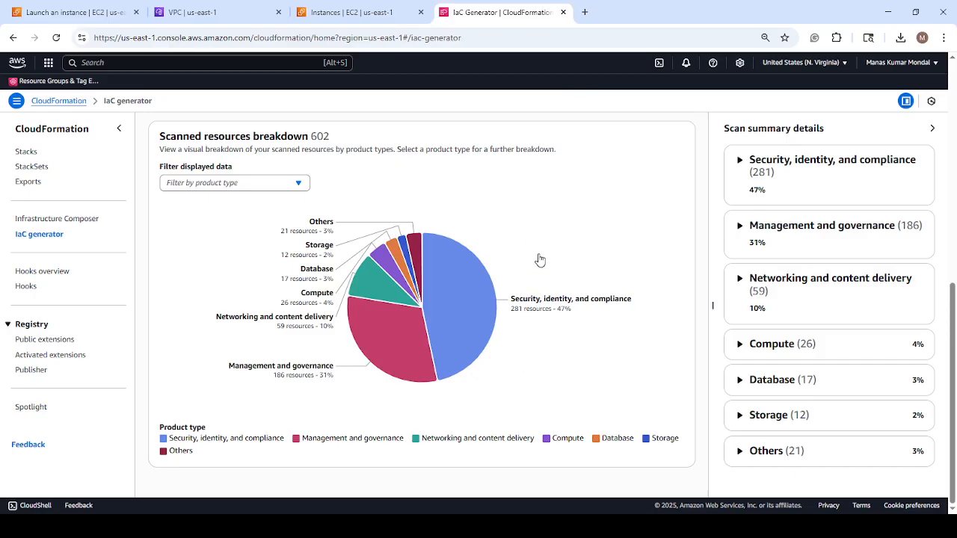
{"action": "scroll", "coordinate": [602, 276], "scroll_direction": "up", "scroll_amount": 1}
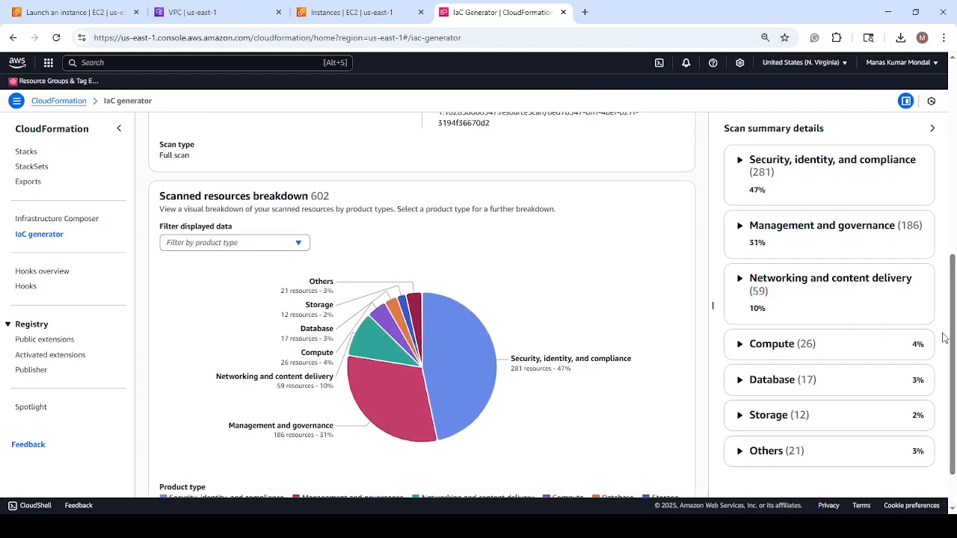
{"action": "scroll", "coordinate": [918, 288], "scroll_direction": "up", "scroll_amount": 1}
{"action": "left_click_drag", "start_coordinate": [952, 272], "coordinate": [954, 346]}
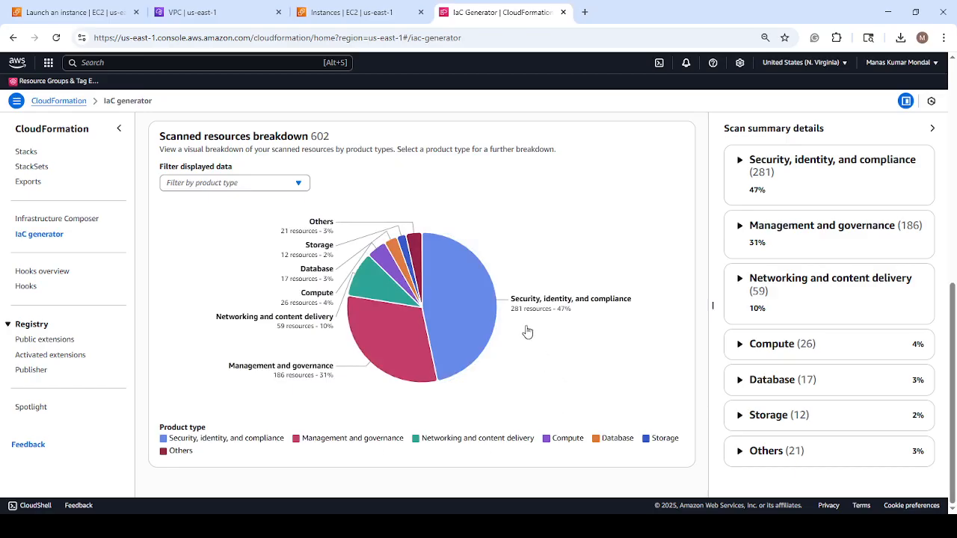
{"action": "scroll", "coordinate": [506, 284], "scroll_direction": "up", "scroll_amount": 3}
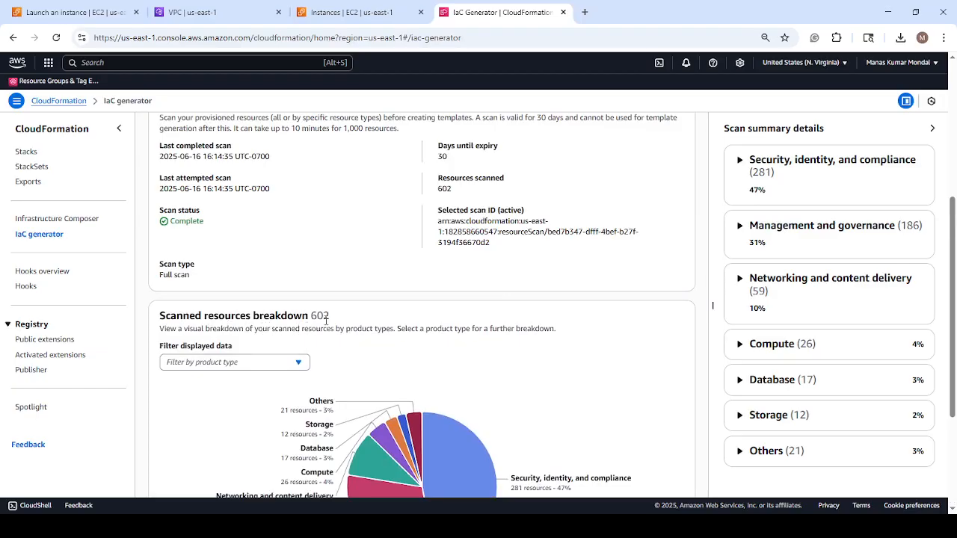
{"action": "scroll", "coordinate": [426, 305], "scroll_direction": "up", "scroll_amount": 5}
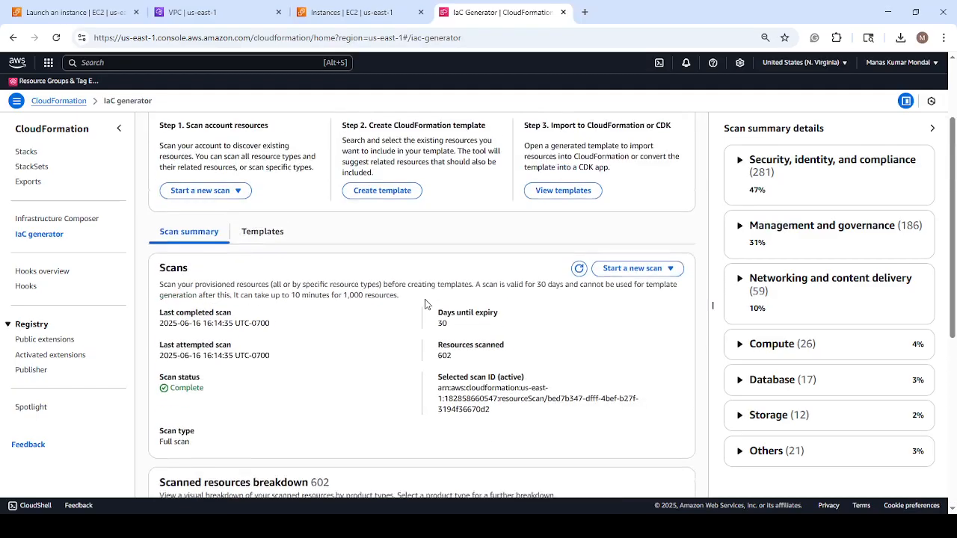
{"action": "scroll", "coordinate": [428, 304], "scroll_direction": "down", "scroll_amount": 5}
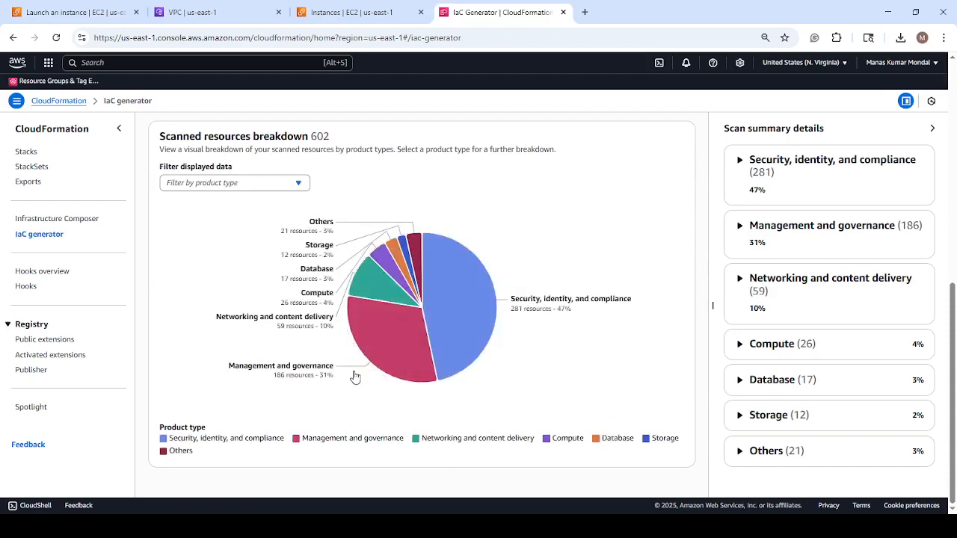
{"action": "scroll", "coordinate": [438, 261], "scroll_direction": "up", "scroll_amount": 4}
{"action": "scroll", "coordinate": [437, 258], "scroll_direction": "up", "scroll_amount": 3}
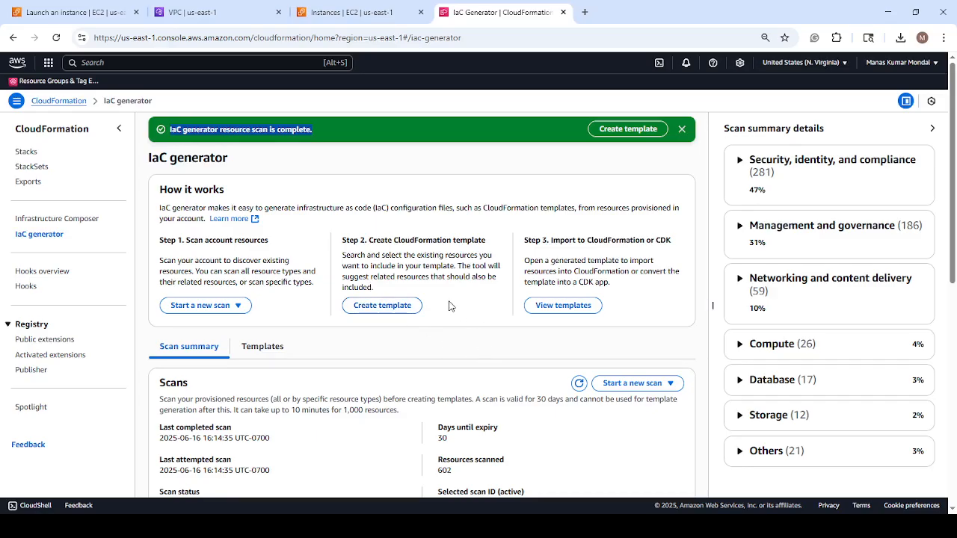
Begin creating a new template from the scanned resources and name it MyDemoIaCTemplate.
{"action": "left_click", "coordinate": [390, 306]}
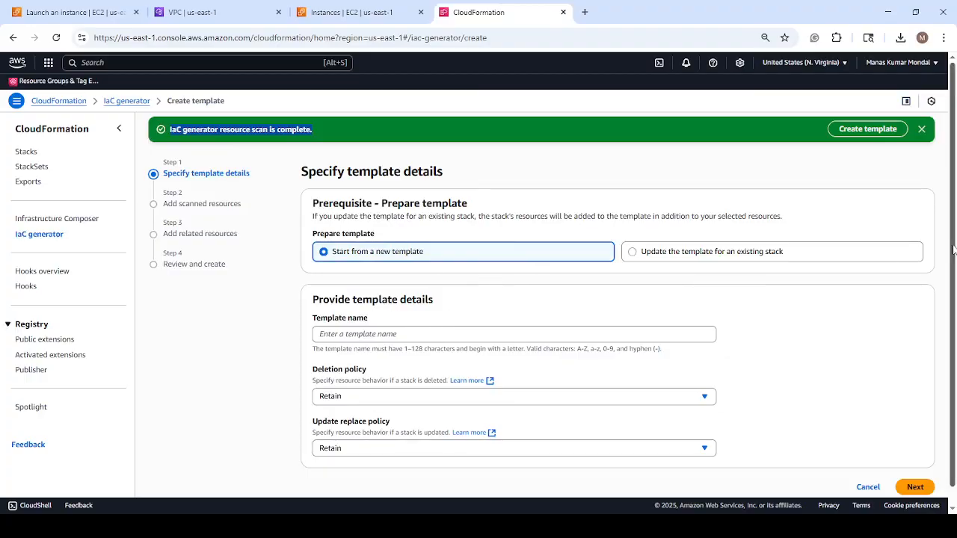
{"action": "left_click_drag", "start_coordinate": [952, 243], "coordinate": [952, 261]}
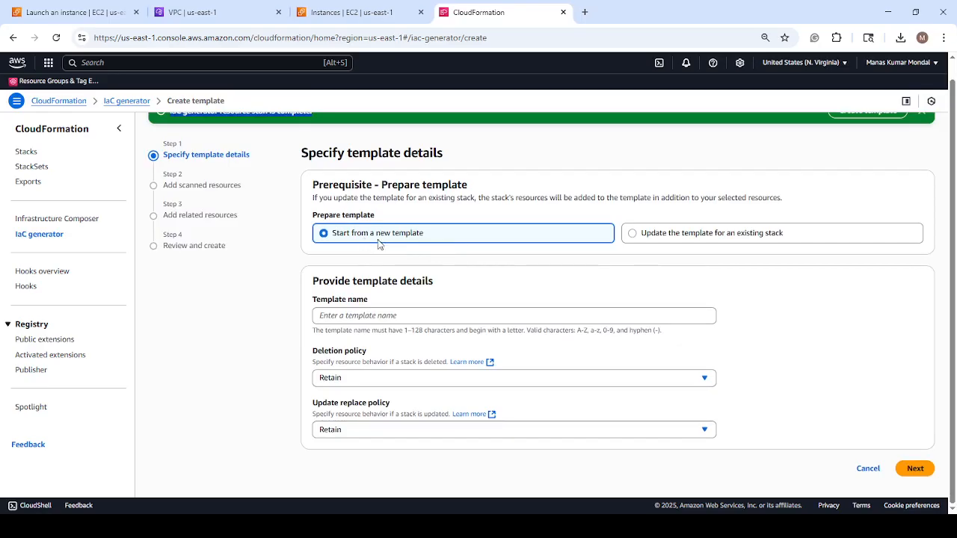
{"action": "left_click", "coordinate": [389, 316]}
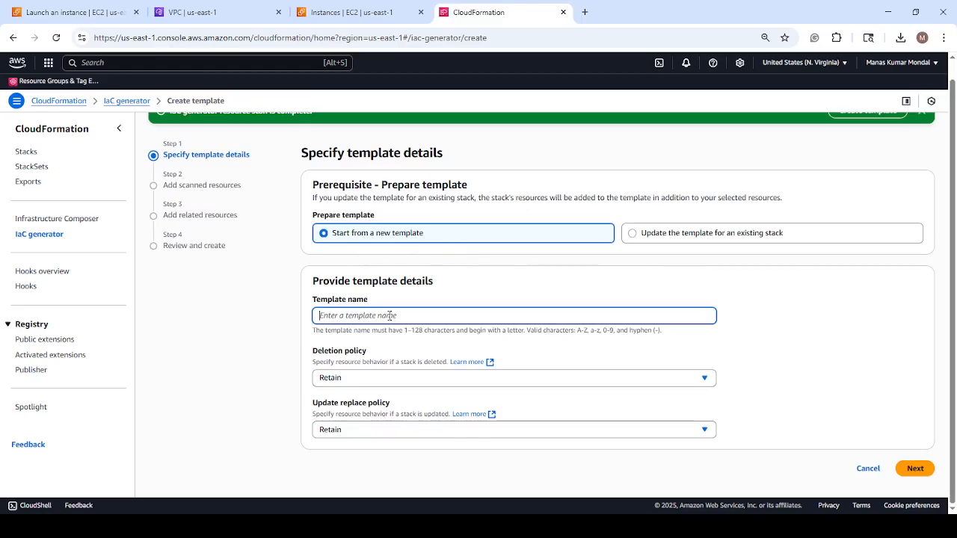
{"action": "type", "text": "MyDemoIaCTemplate"}
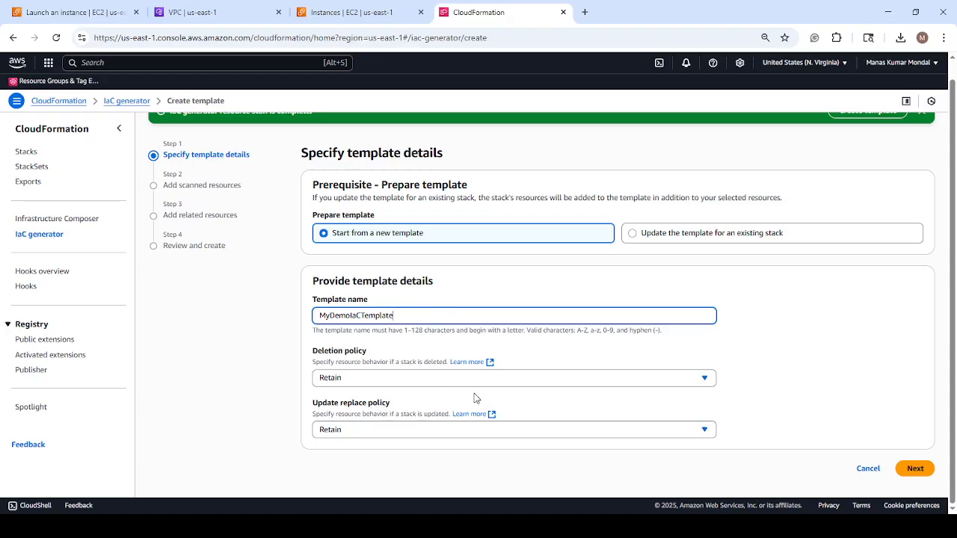
Set the deletion policy to Delete, keep the update replace policy at Retain, and proceed to adding scanned resources.
{"action": "left_click", "coordinate": [404, 381]}
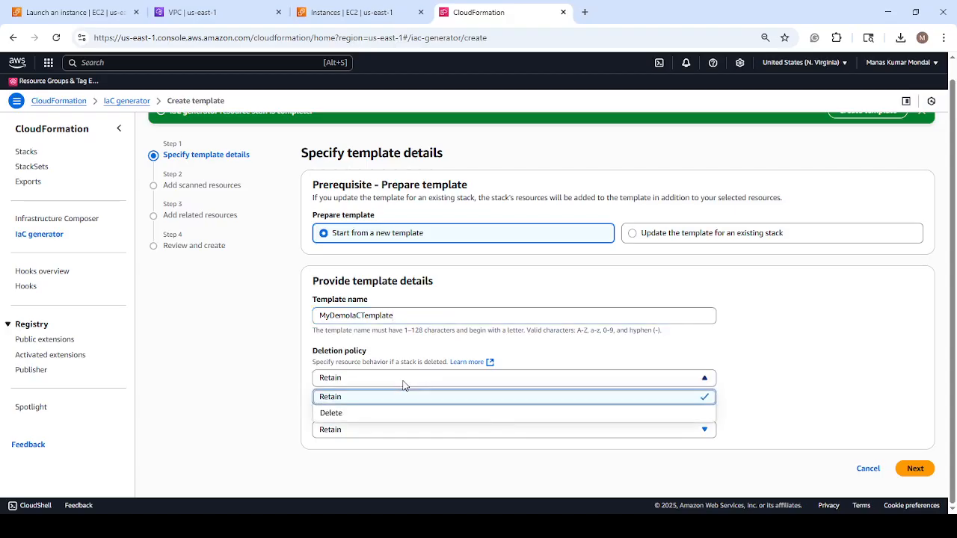
{"action": "left_click", "coordinate": [351, 414]}
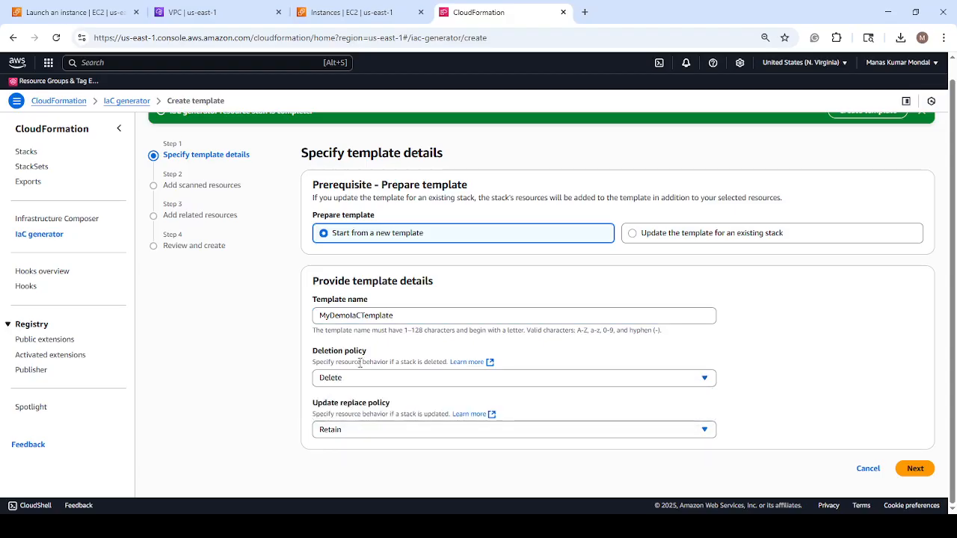
{"action": "left_click", "coordinate": [423, 435]}
{"action": "left_click", "coordinate": [356, 450]}
{"action": "left_click", "coordinate": [910, 471]}
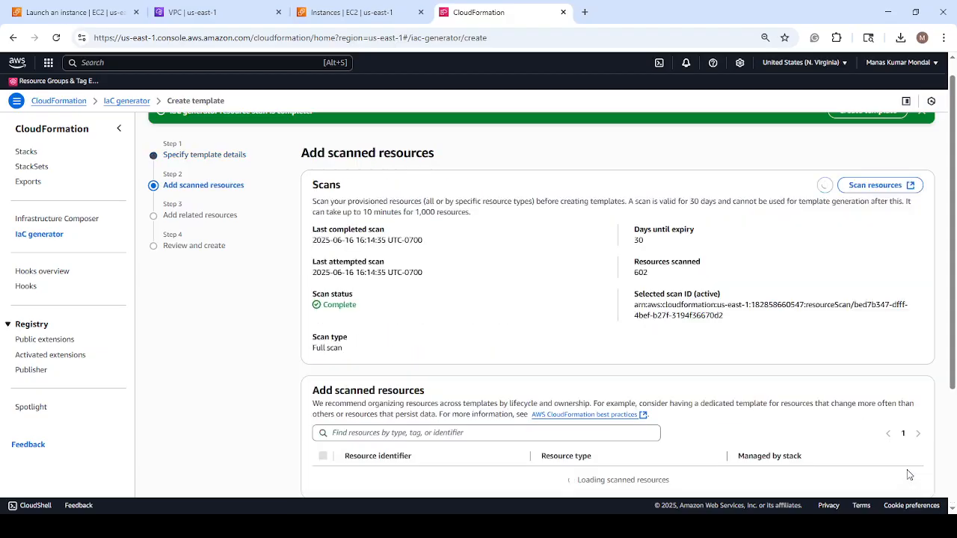
Examine the first page of scanned resources, including their identifiers, resource types and whether a stack manages them.
{"action": "scroll", "coordinate": [839, 294], "scroll_direction": "down", "scroll_amount": 2}
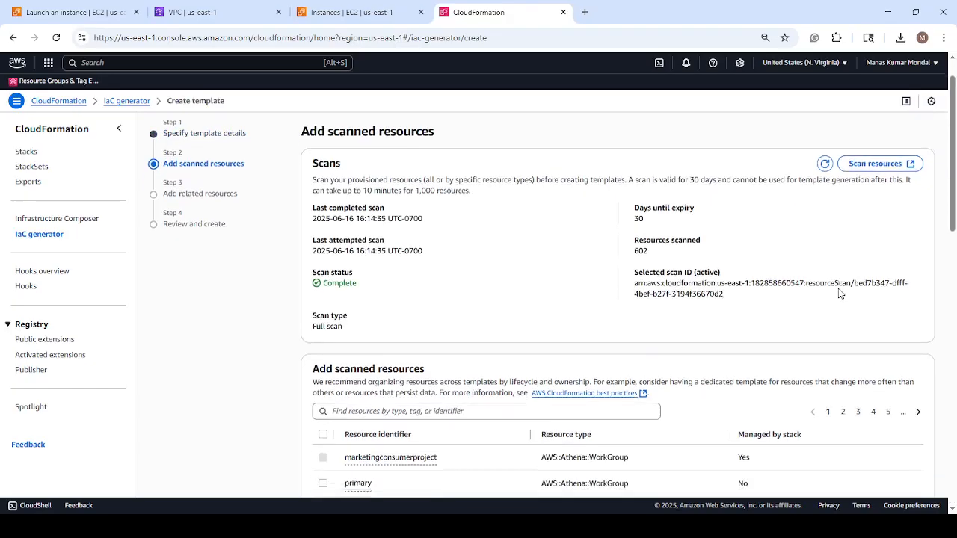
{"action": "scroll", "coordinate": [839, 289], "scroll_direction": "down", "scroll_amount": 1}
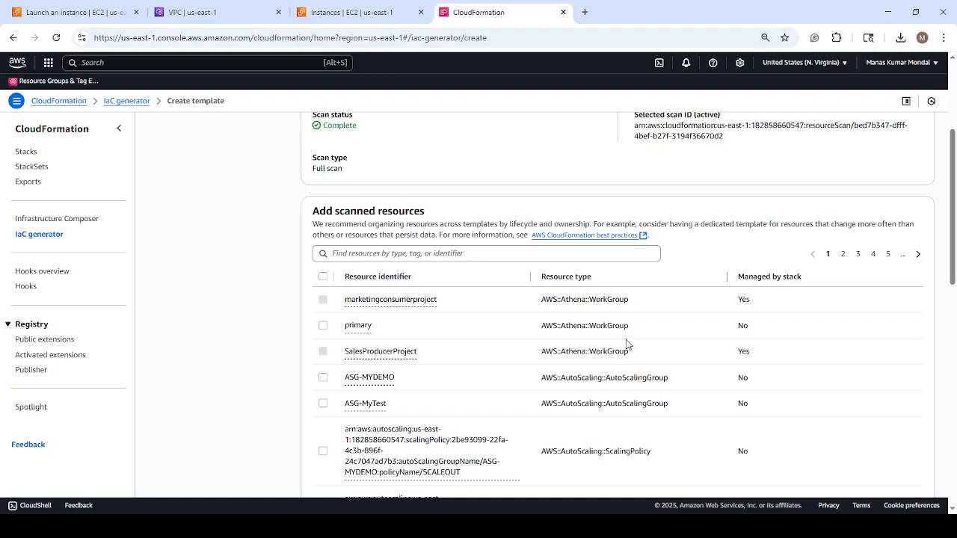
{"action": "scroll", "coordinate": [627, 343], "scroll_direction": "down", "scroll_amount": 1}
{"action": "scroll", "coordinate": [626, 344], "scroll_direction": "up", "scroll_amount": 4}
{"action": "scroll", "coordinate": [626, 344], "scroll_direction": "down", "scroll_amount": 3}
{"action": "scroll", "coordinate": [627, 344], "scroll_direction": "down", "scroll_amount": 1}
{"action": "scroll", "coordinate": [627, 344], "scroll_direction": "up", "scroll_amount": 3}
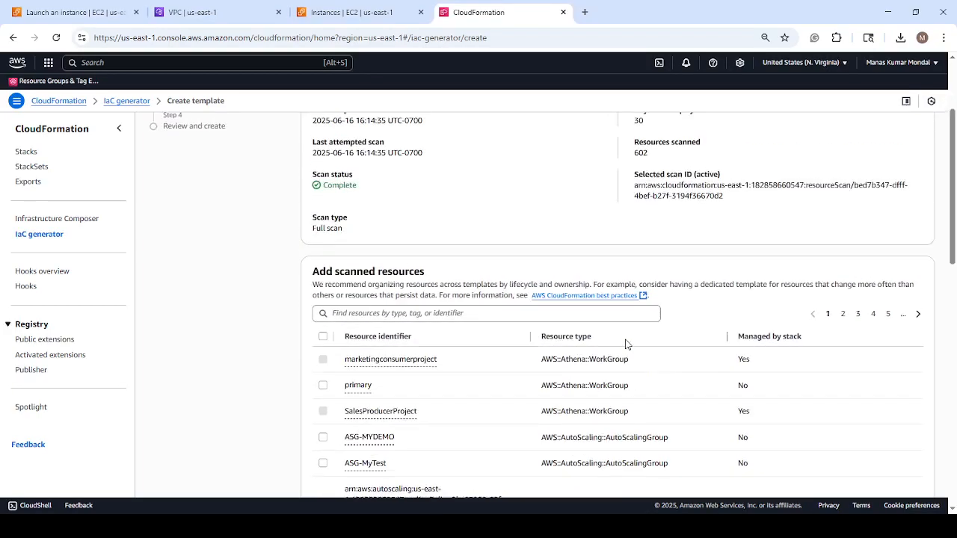
{"action": "scroll", "coordinate": [497, 399], "scroll_direction": "down", "scroll_amount": 2}
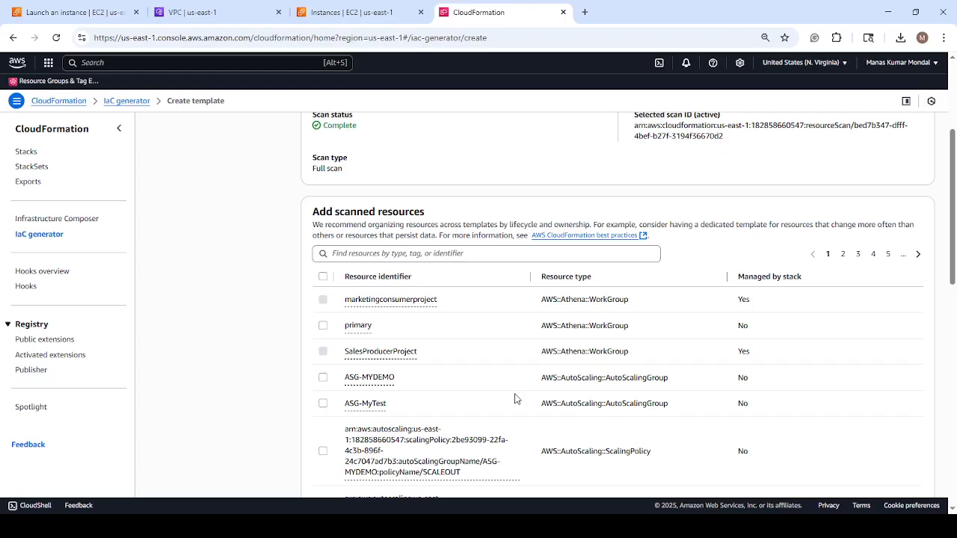
{"action": "scroll", "coordinate": [506, 314], "scroll_direction": "up", "scroll_amount": 2}
{"action": "scroll", "coordinate": [505, 314], "scroll_direction": "down", "scroll_amount": 2}
{"action": "scroll", "coordinate": [781, 340], "scroll_direction": "down", "scroll_amount": 3}
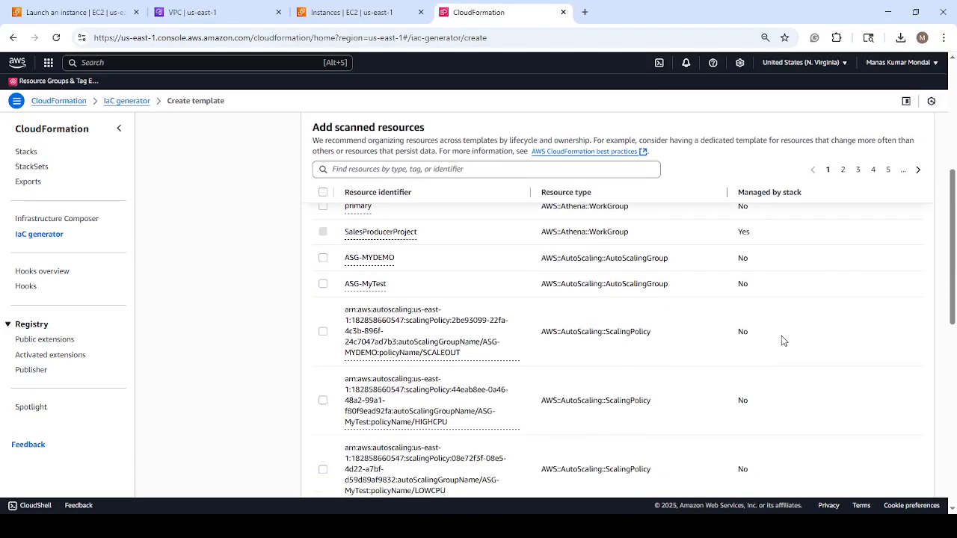
{"action": "scroll", "coordinate": [781, 341], "scroll_direction": "down", "scroll_amount": 3}
{"action": "scroll", "coordinate": [782, 341], "scroll_direction": "up", "scroll_amount": 5}
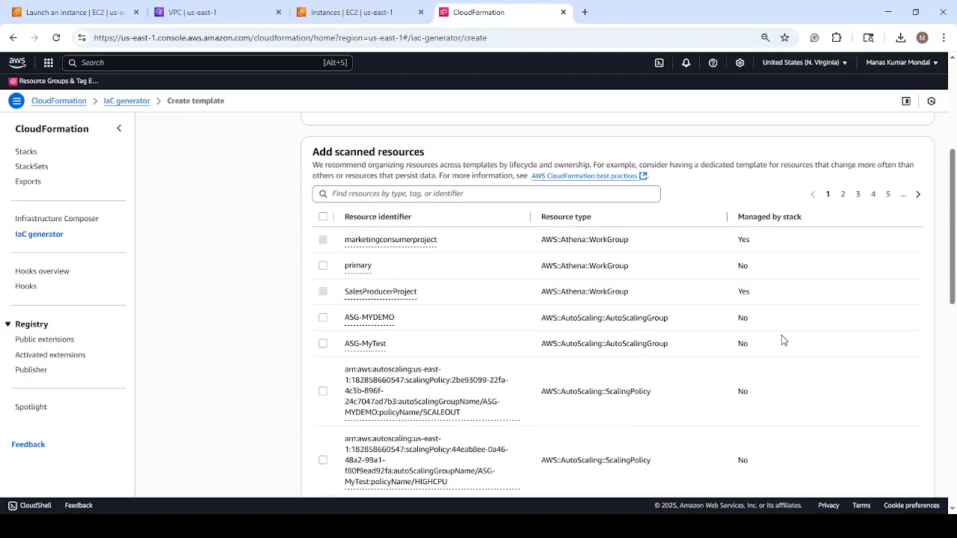
{"action": "scroll", "coordinate": [781, 335], "scroll_direction": "up", "scroll_amount": 3}
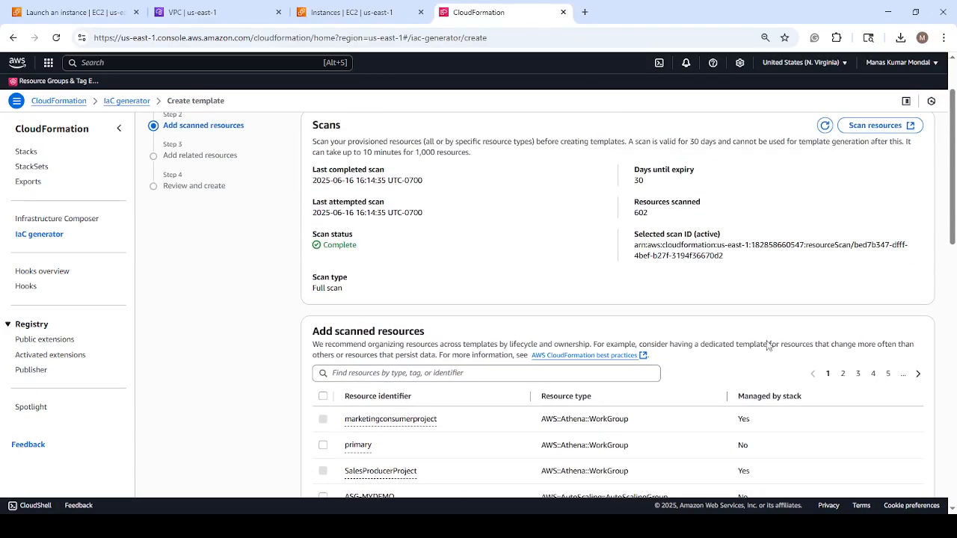
Select all available scanned resources on the first page, check the selected resources list, and proceed to related resources.
{"action": "left_click", "coordinate": [323, 396]}
{"action": "scroll", "coordinate": [742, 375], "scroll_direction": "down", "scroll_amount": 10}
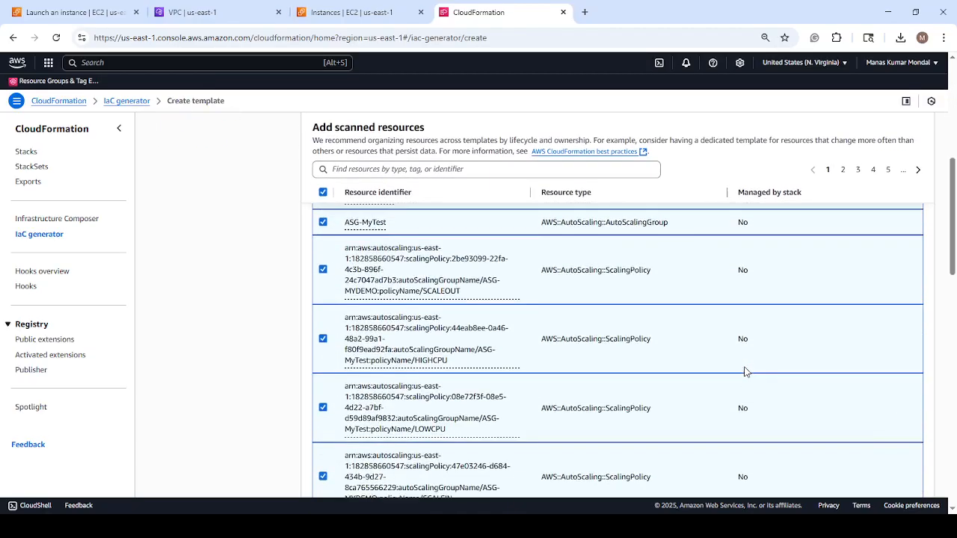
{"action": "scroll", "coordinate": [743, 377], "scroll_direction": "down", "scroll_amount": 6}
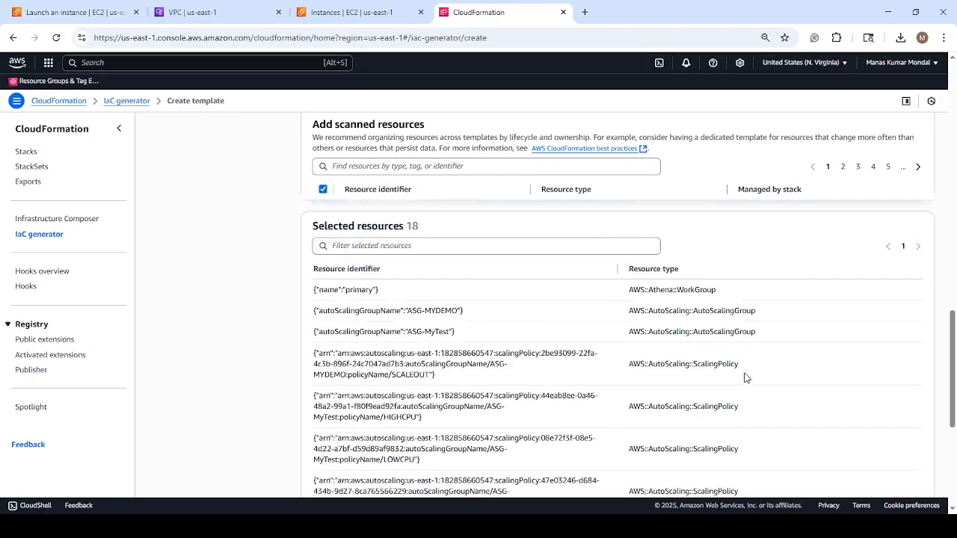
{"action": "scroll", "coordinate": [748, 374], "scroll_direction": "up", "scroll_amount": 15}
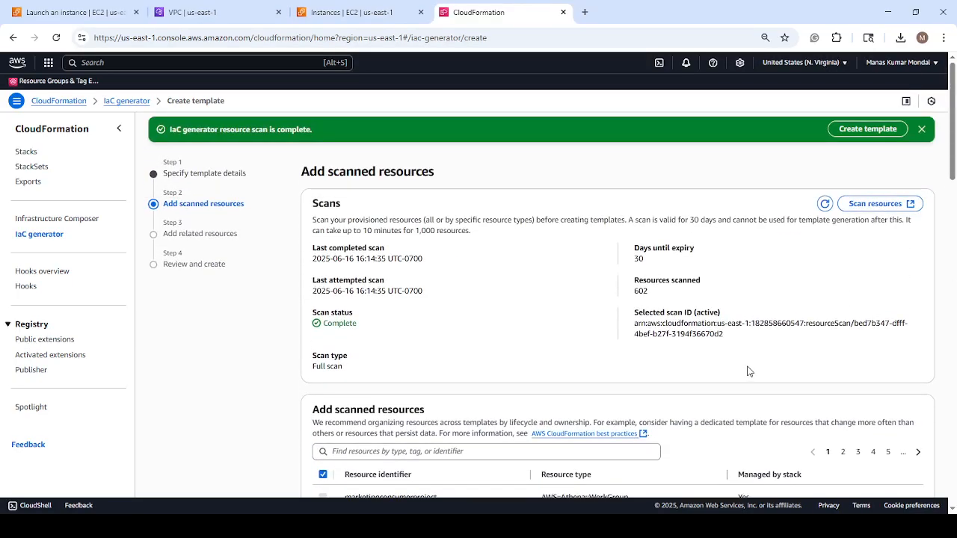
{"action": "scroll", "coordinate": [748, 371], "scroll_direction": "down", "scroll_amount": 10}
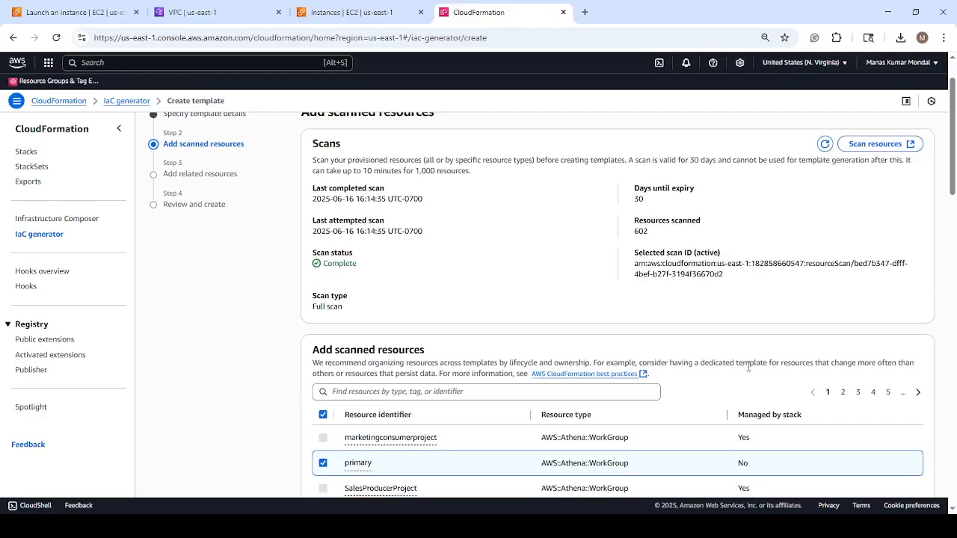
{"action": "scroll", "coordinate": [746, 374], "scroll_direction": "down", "scroll_amount": 10}
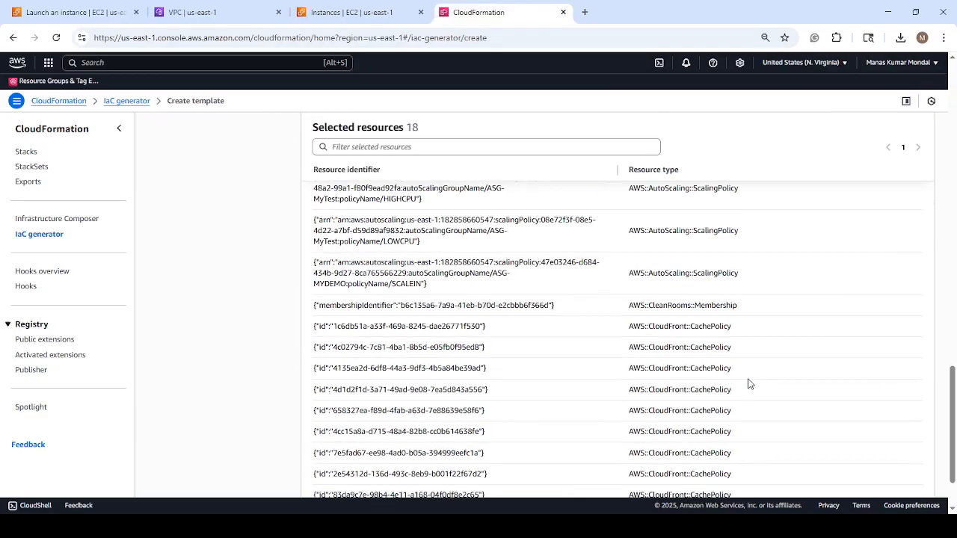
{"action": "left_click", "coordinate": [916, 469]}
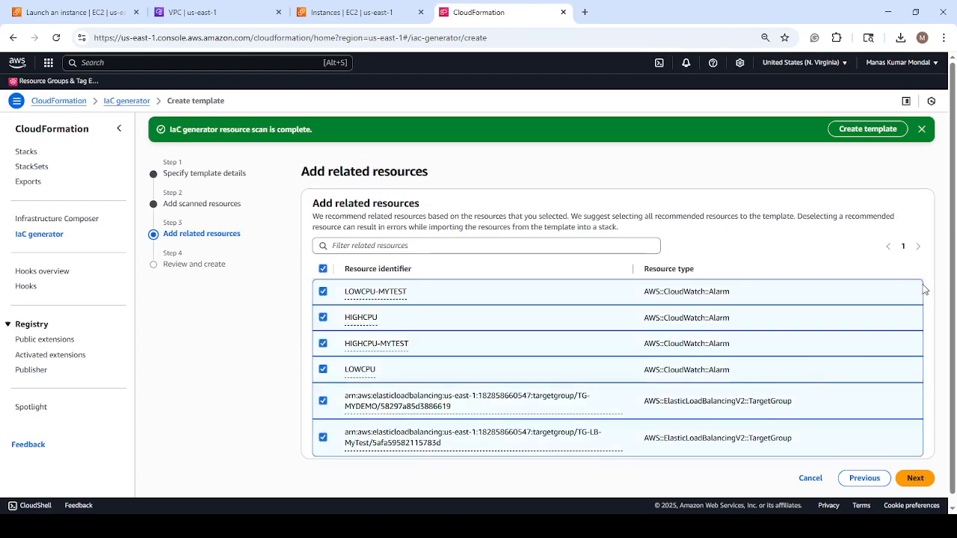
Keep all recommended related CloudWatch alarms and load balancer target groups selected, and proceed to the final review.
{"action": "scroll", "coordinate": [921, 286], "scroll_direction": "down", "scroll_amount": 1}
{"action": "scroll", "coordinate": [921, 285], "scroll_direction": "up", "scroll_amount": 1}
{"action": "scroll", "coordinate": [921, 289], "scroll_direction": "down", "scroll_amount": 1}
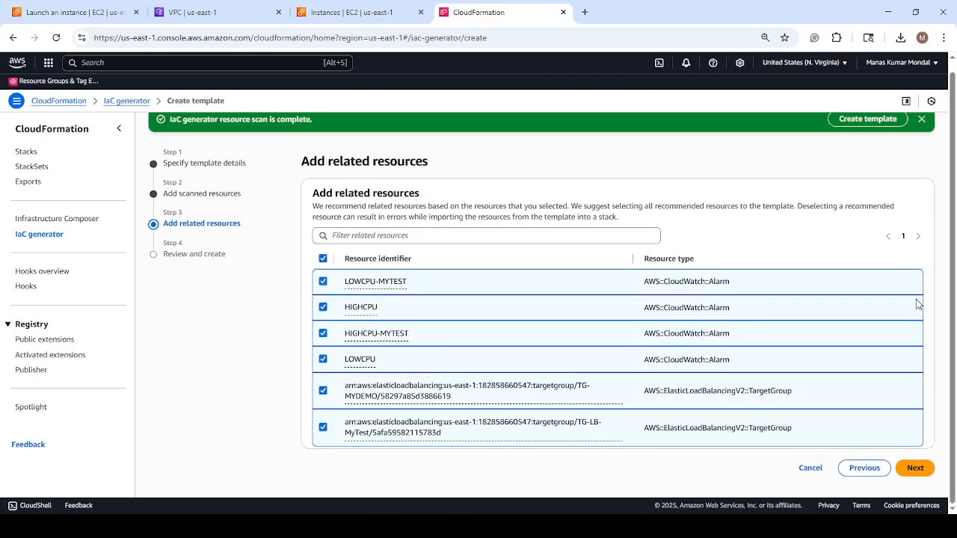
{"action": "left_click", "coordinate": [914, 469]}
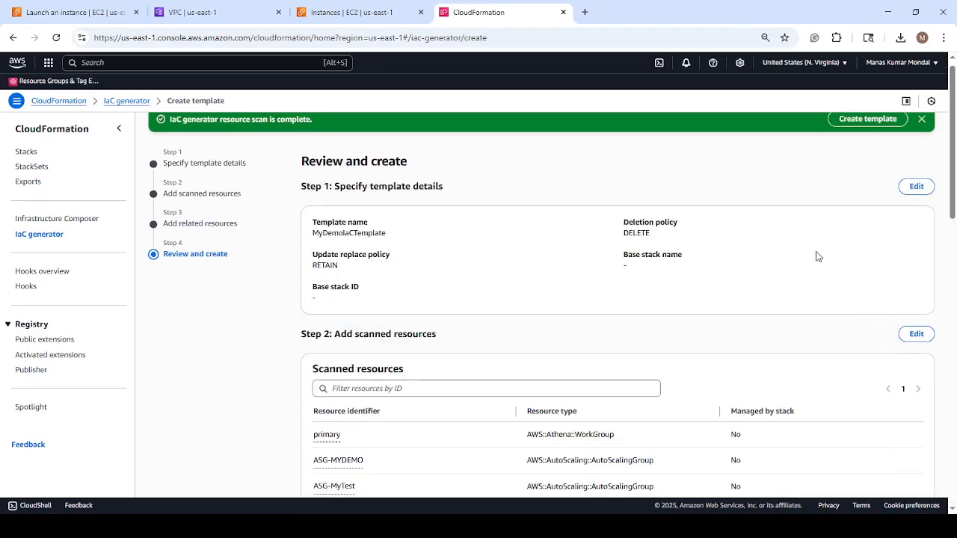
Review the template details, scanned resources and related resources, and create the template MyDemoIaCTemplate.
{"action": "scroll", "coordinate": [816, 258], "scroll_direction": "down", "scroll_amount": 1}
{"action": "scroll", "coordinate": [815, 259], "scroll_direction": "up", "scroll_amount": 1}
{"action": "scroll", "coordinate": [817, 260], "scroll_direction": "down", "scroll_amount": 4}
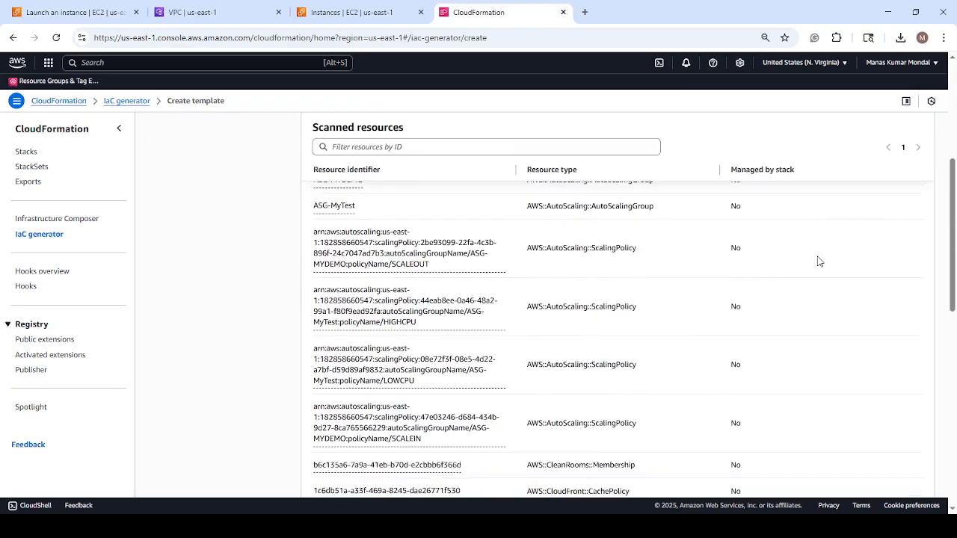
{"action": "scroll", "coordinate": [817, 260], "scroll_direction": "up", "scroll_amount": 5}
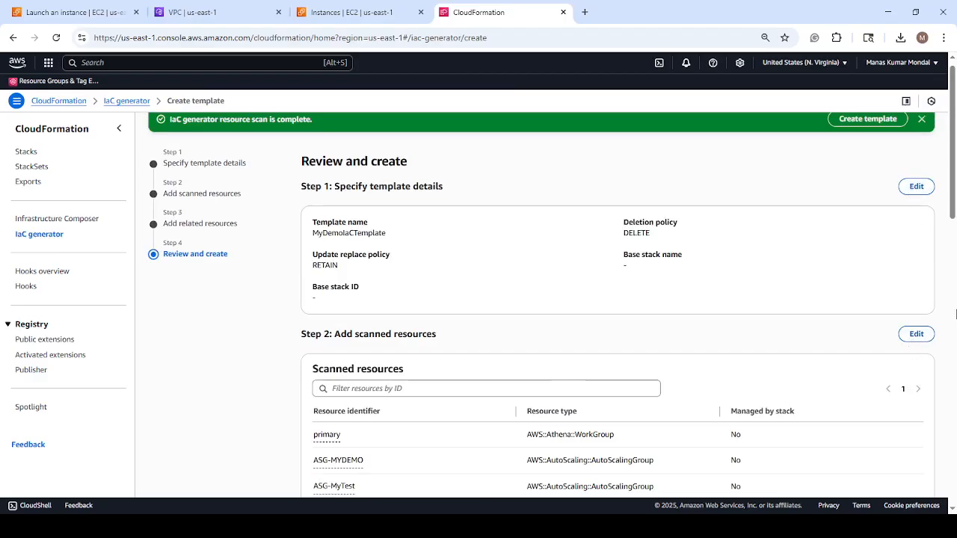
{"action": "left_click_drag", "start_coordinate": [953, 205], "coordinate": [953, 497]}
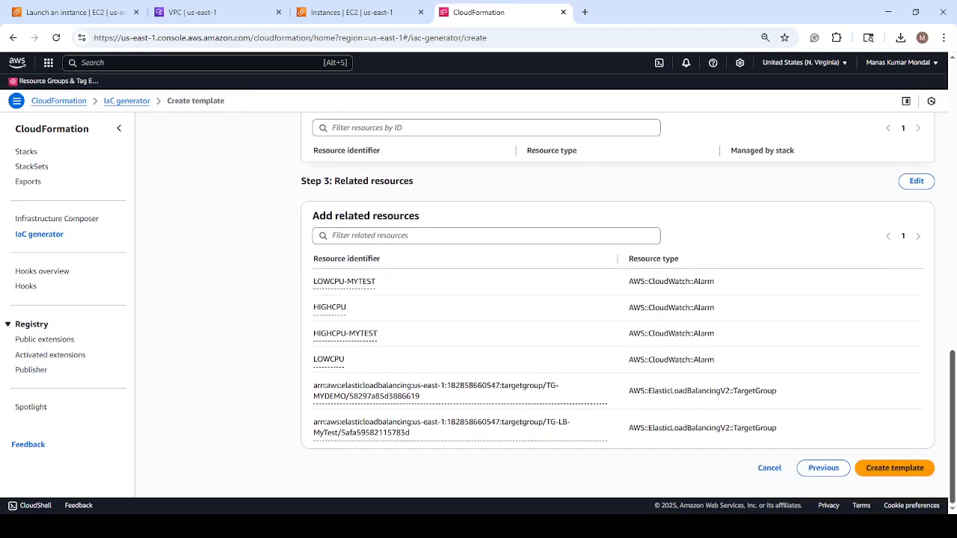
{"action": "left_click", "coordinate": [895, 470]}
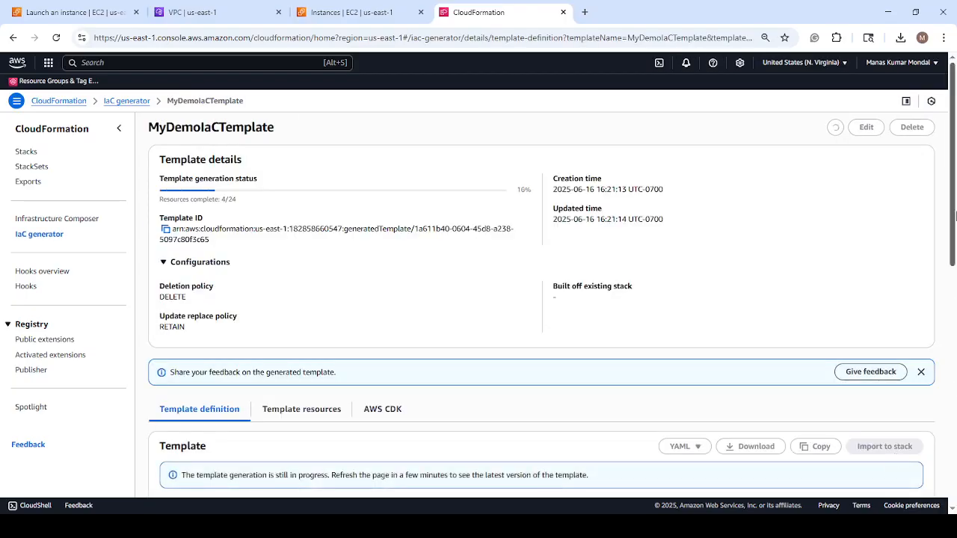
Examine the template's detail page, including its generation status, configured policies and definition section.
{"action": "left_click_drag", "start_coordinate": [953, 196], "coordinate": [953, 270]}
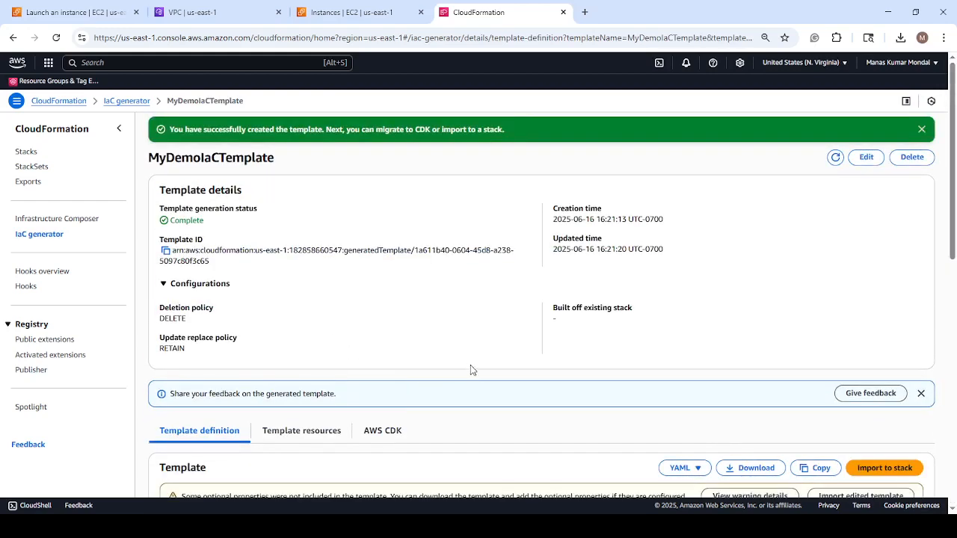
{"action": "scroll", "coordinate": [469, 361], "scroll_direction": "down", "scroll_amount": 3}
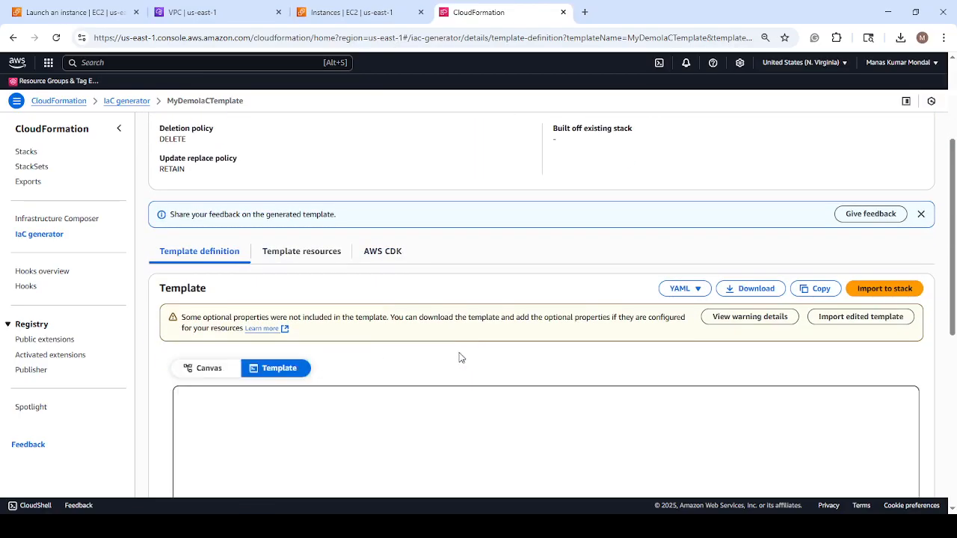
{"action": "scroll", "coordinate": [461, 357], "scroll_direction": "up", "scroll_amount": 3}
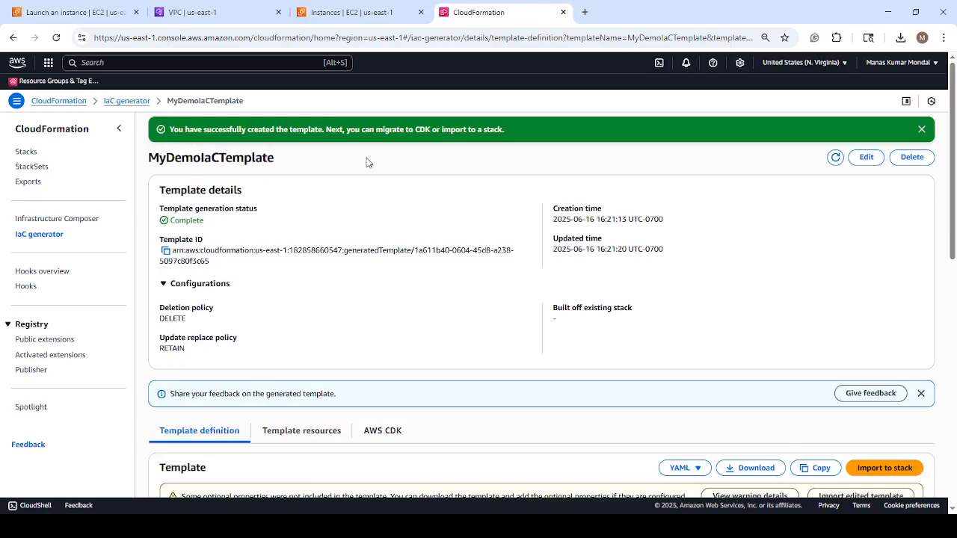
{"action": "scroll", "coordinate": [371, 187], "scroll_direction": "down", "scroll_amount": 5}
{"action": "scroll", "coordinate": [371, 189], "scroll_direction": "down", "scroll_amount": 3}
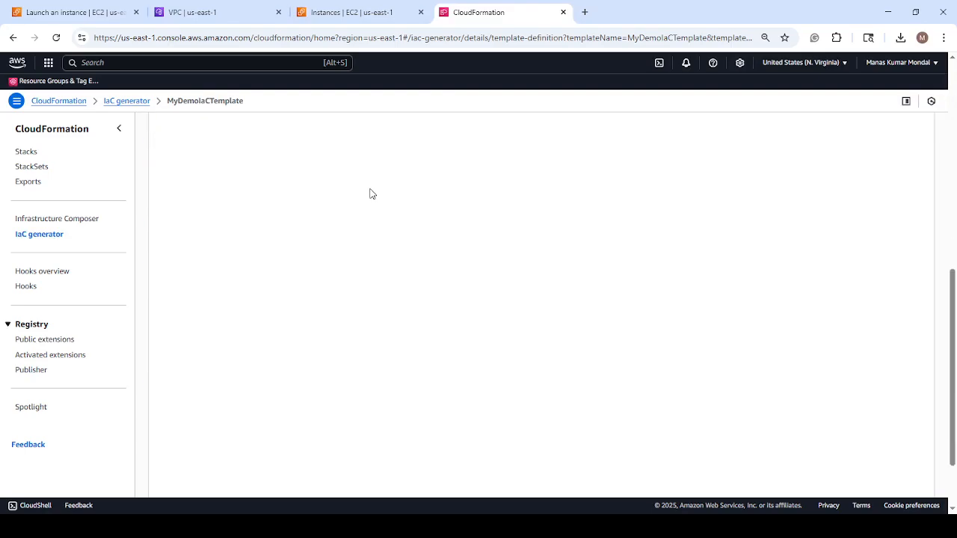
{"action": "scroll", "coordinate": [370, 192], "scroll_direction": "up", "scroll_amount": 3}
{"action": "scroll", "coordinate": [390, 220], "scroll_direction": "up", "scroll_amount": 1}
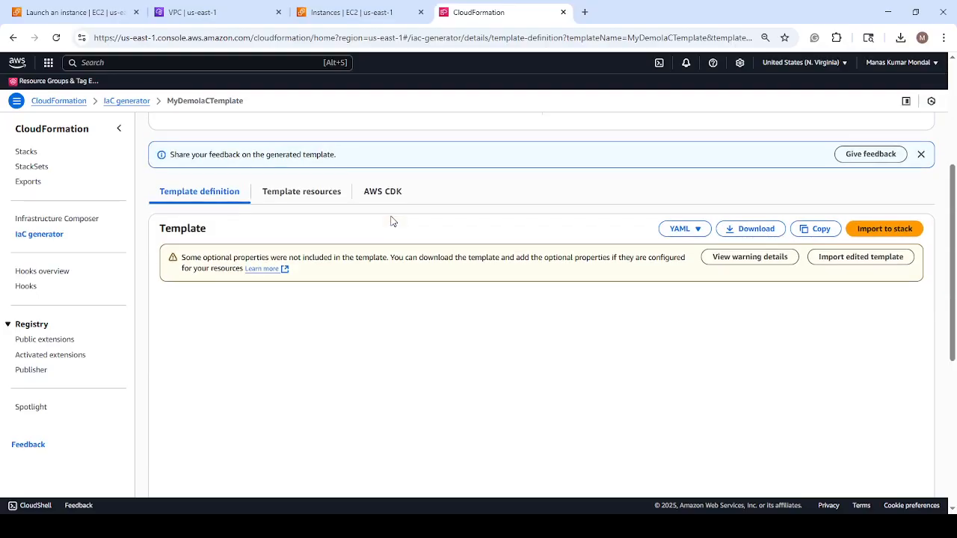
{"action": "scroll", "coordinate": [403, 232], "scroll_direction": "up", "scroll_amount": 1}
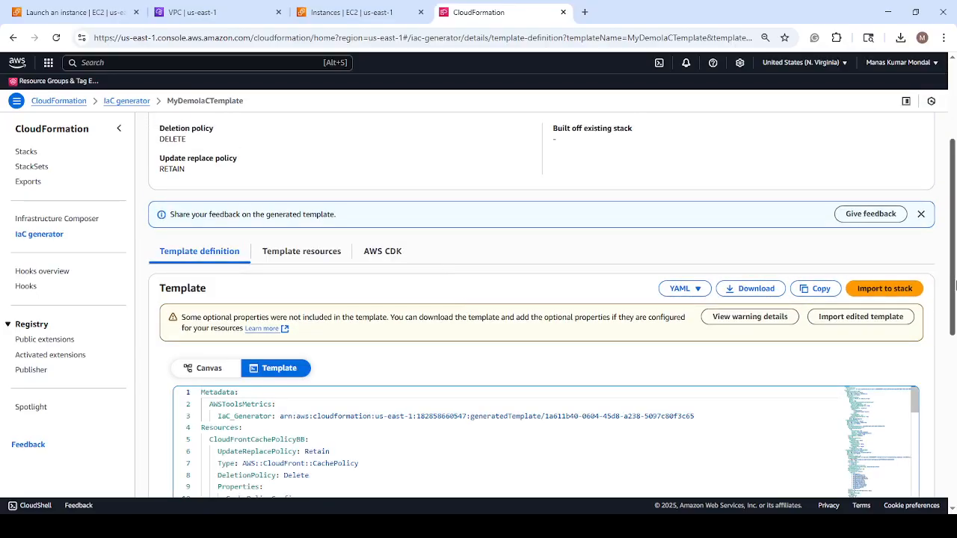
Read through the generated YAML template from its metadata to the last resource, including scaling policies, target groups, CloudWatch alarms and cache policies.
{"action": "scroll", "coordinate": [951, 254], "scroll_direction": "down", "scroll_amount": 3}
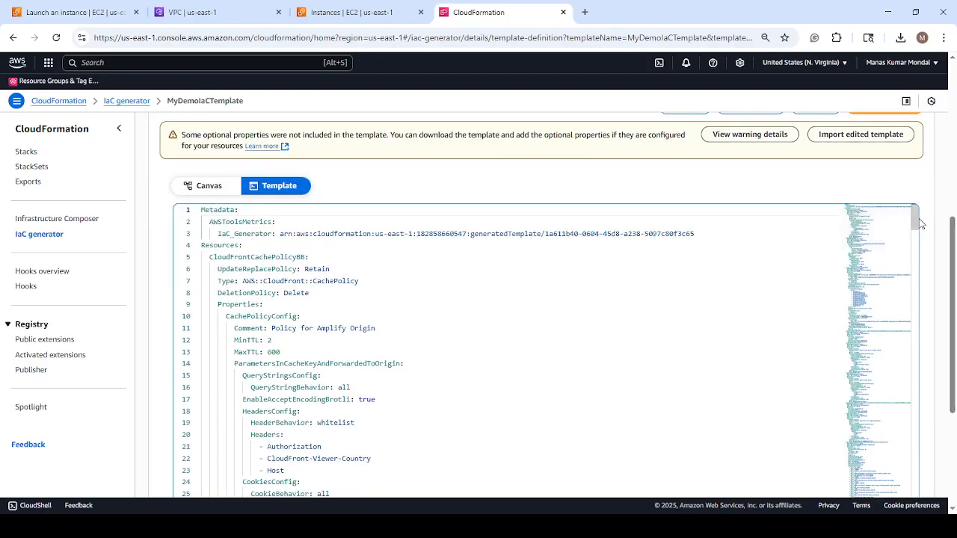
{"action": "scroll", "coordinate": [912, 247], "scroll_direction": "down", "scroll_amount": 10}
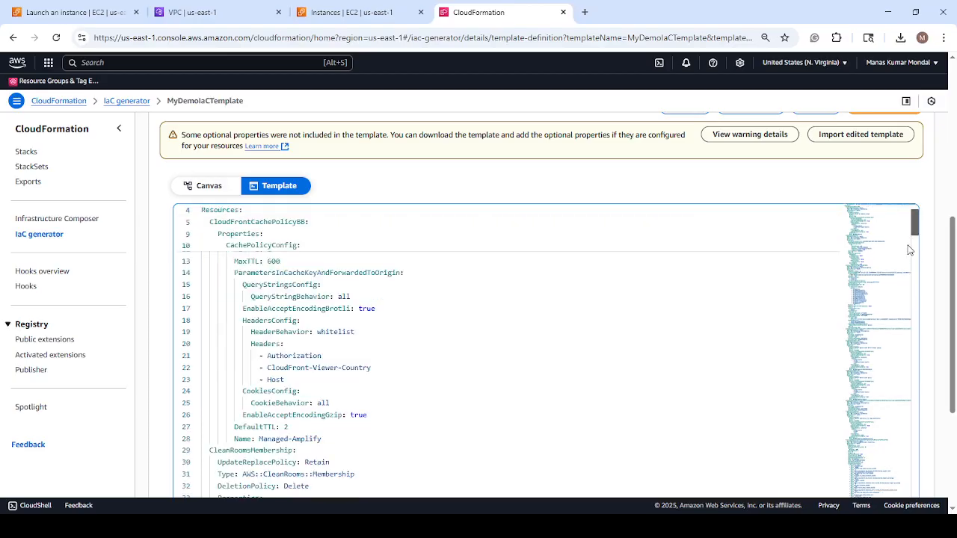
{"action": "scroll", "coordinate": [713, 344], "scroll_direction": "down", "scroll_amount": 15}
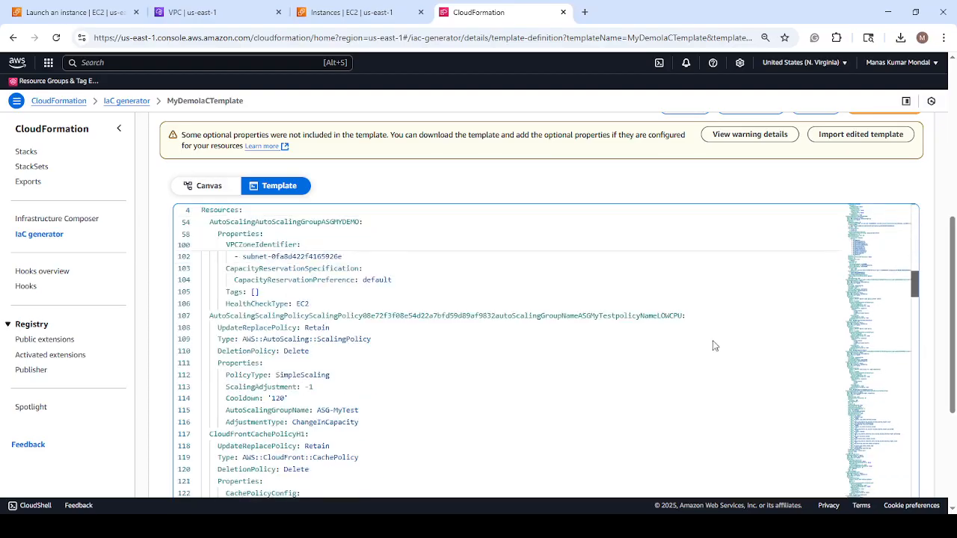
{"action": "scroll", "coordinate": [482, 287], "scroll_direction": "down", "scroll_amount": 5}
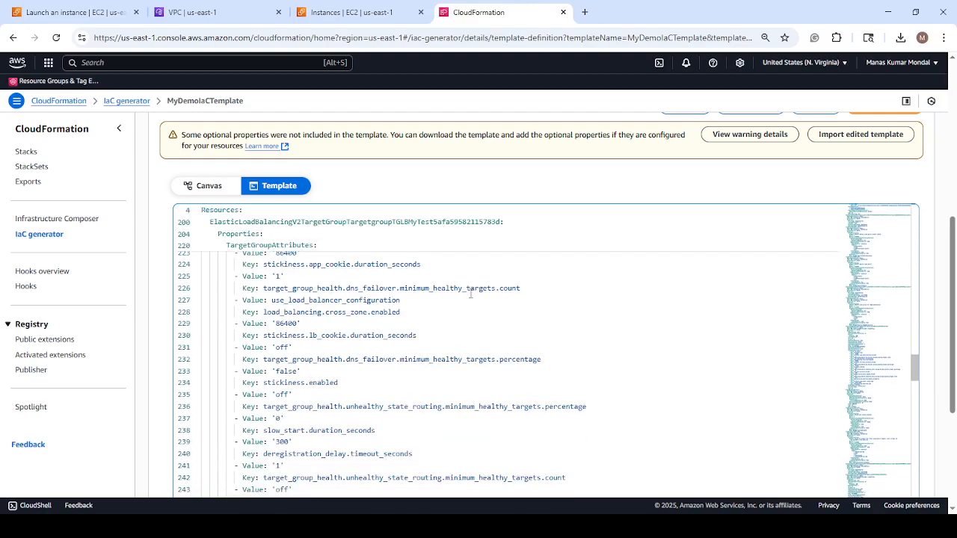
{"action": "scroll", "coordinate": [470, 295], "scroll_direction": "down", "scroll_amount": 3}
{"action": "scroll", "coordinate": [916, 383], "scroll_direction": "up", "scroll_amount": 1}
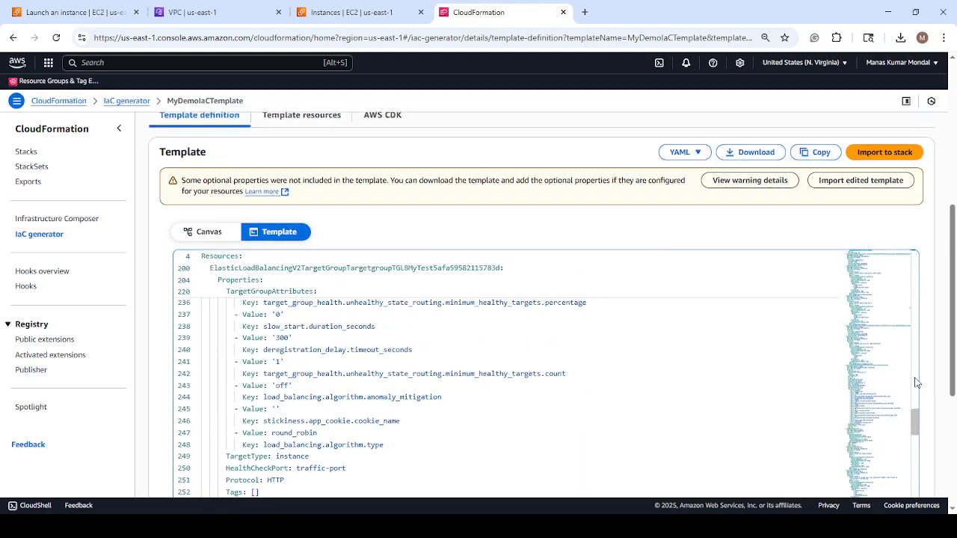
{"action": "scroll", "coordinate": [892, 384], "scroll_direction": "up", "scroll_amount": 4}
{"action": "scroll", "coordinate": [873, 337], "scroll_direction": "down", "scroll_amount": 6}
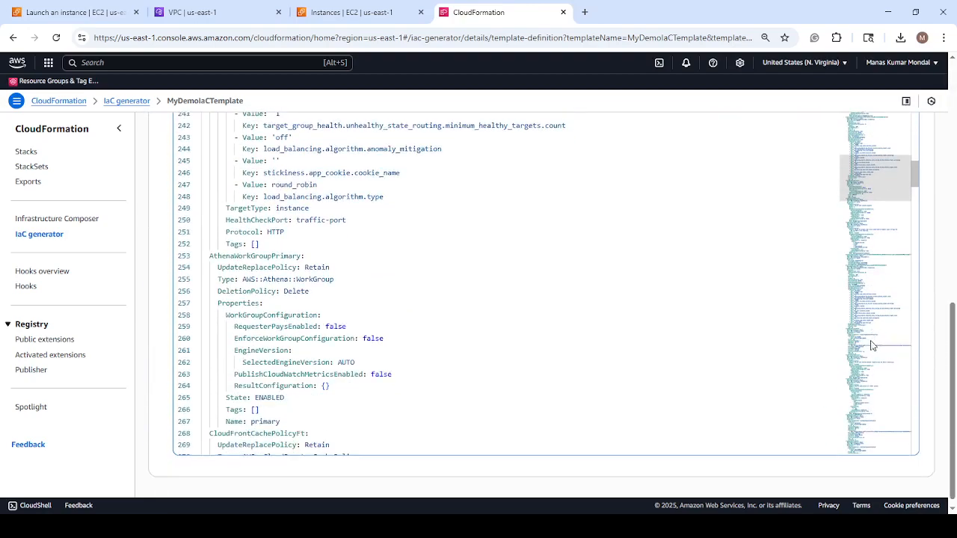
{"action": "scroll", "coordinate": [531, 257], "scroll_direction": "down", "scroll_amount": 3}
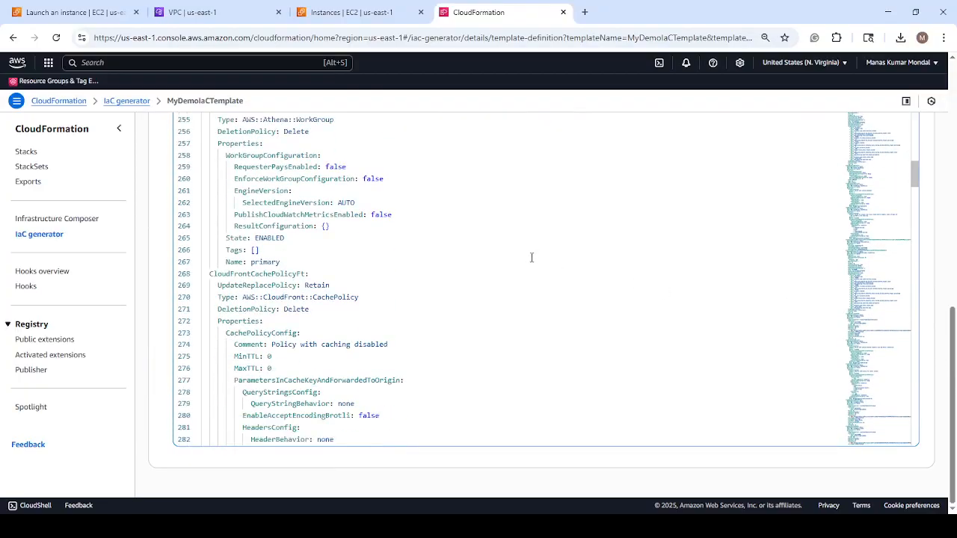
{"action": "scroll", "coordinate": [531, 257], "scroll_direction": "down", "scroll_amount": 5}
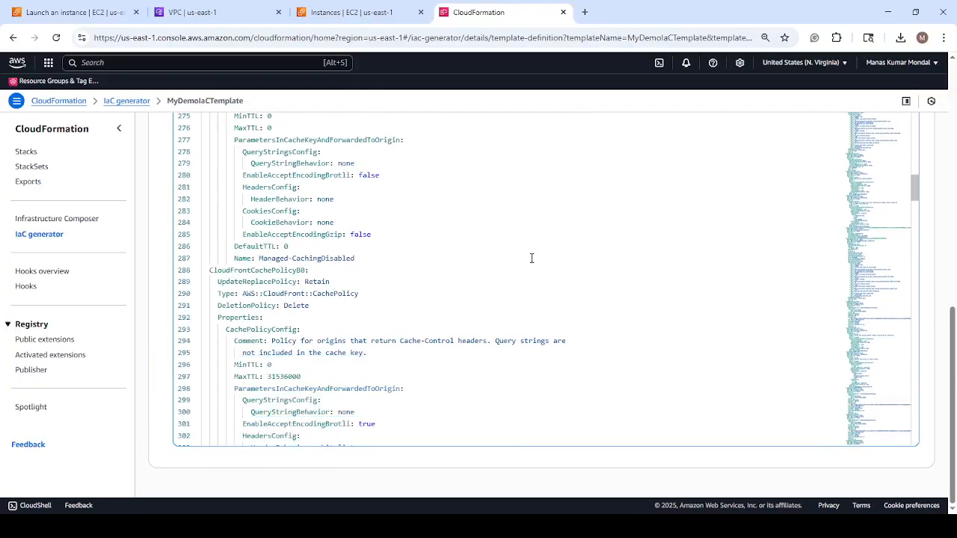
{"action": "scroll", "coordinate": [531, 257], "scroll_direction": "down", "scroll_amount": 4}
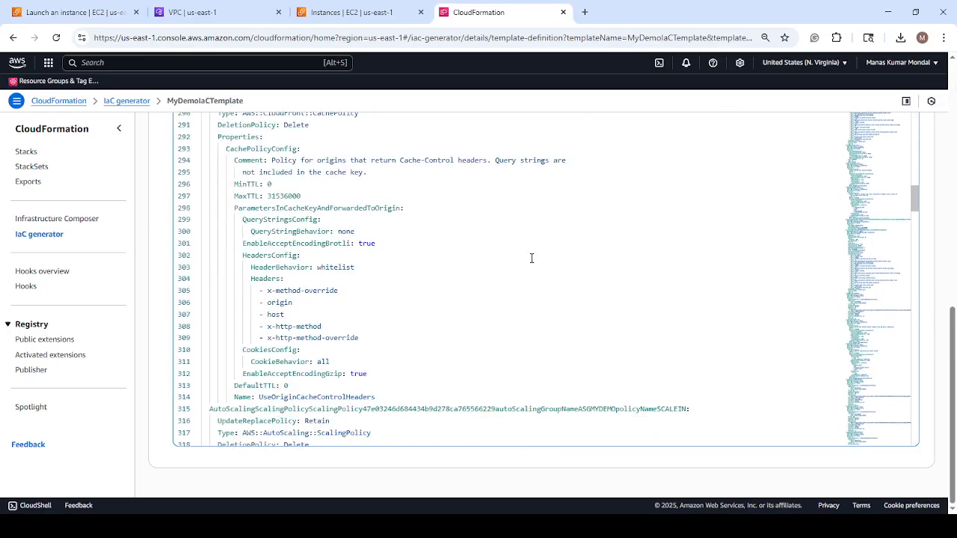
{"action": "scroll", "coordinate": [532, 258], "scroll_direction": "down", "scroll_amount": 5}
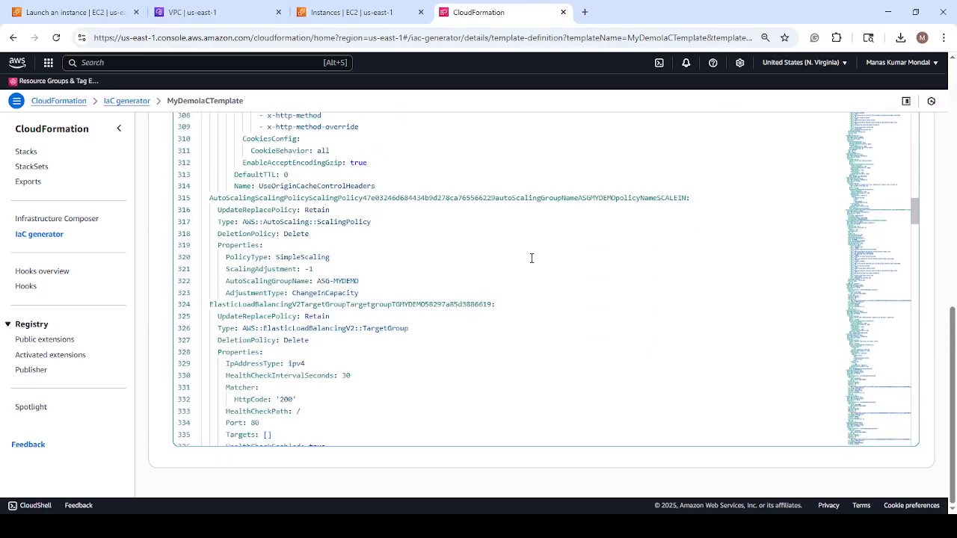
{"action": "scroll", "coordinate": [530, 255], "scroll_direction": "down", "scroll_amount": 9}
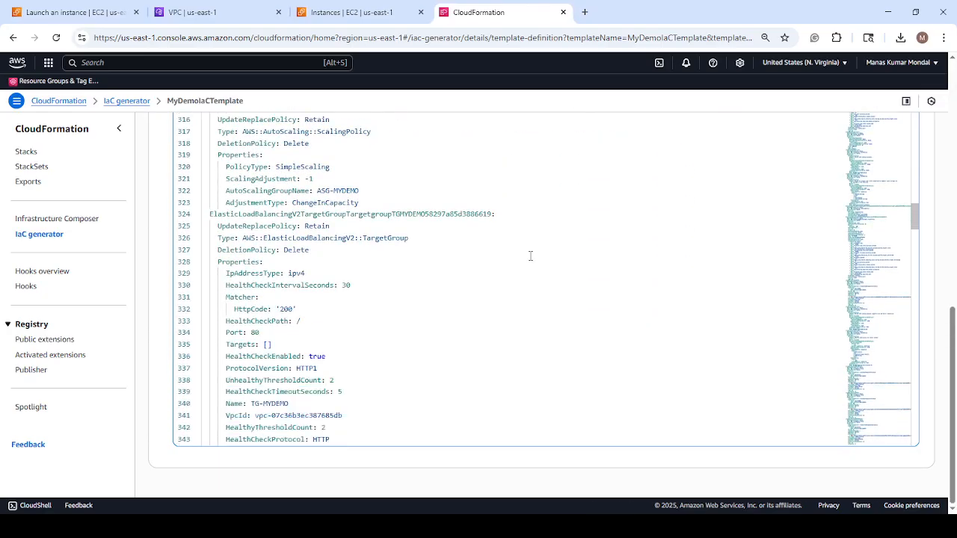
{"action": "scroll", "coordinate": [530, 256], "scroll_direction": "down", "scroll_amount": 14}
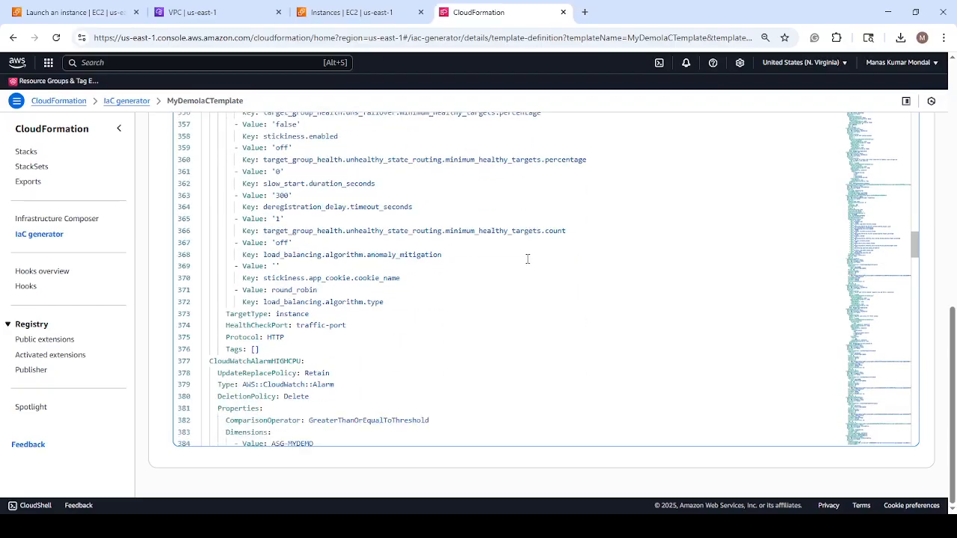
{"action": "scroll", "coordinate": [522, 260], "scroll_direction": "down", "scroll_amount": 16}
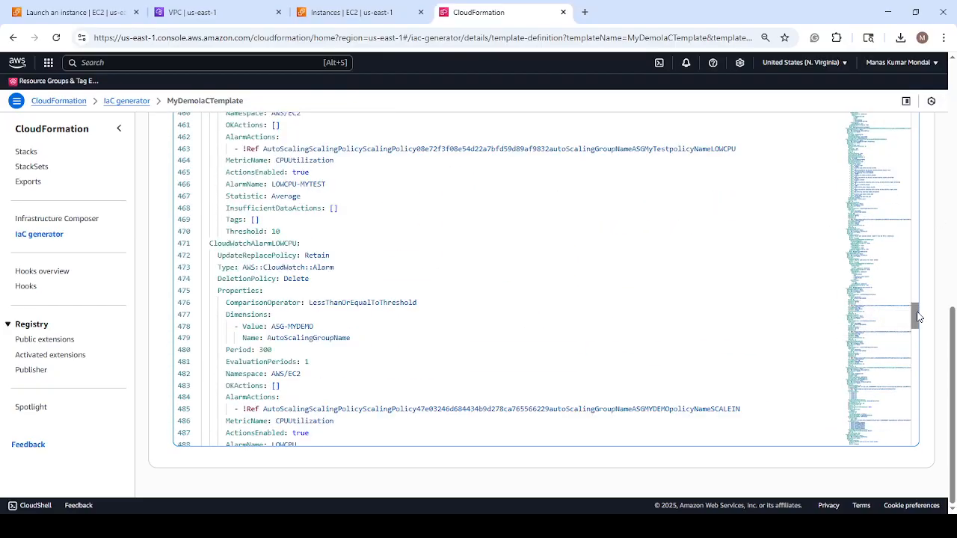
{"action": "left_click_drag", "start_coordinate": [917, 315], "coordinate": [920, 426]}
{"action": "scroll", "coordinate": [453, 168], "scroll_direction": "up", "scroll_amount": 5}
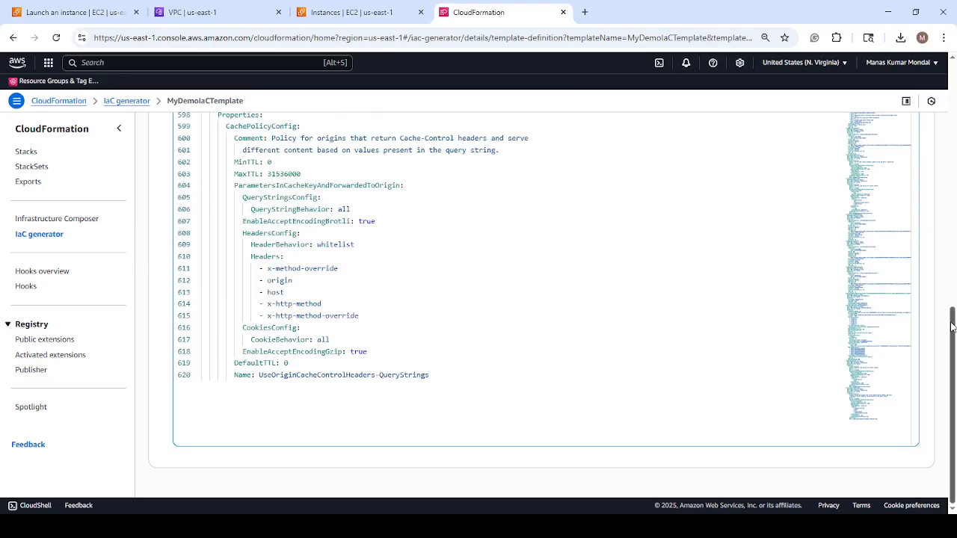
Check which formats are offered for the template definition and keep YAML.
{"action": "left_click_drag", "start_coordinate": [952, 326], "coordinate": [942, 176]}
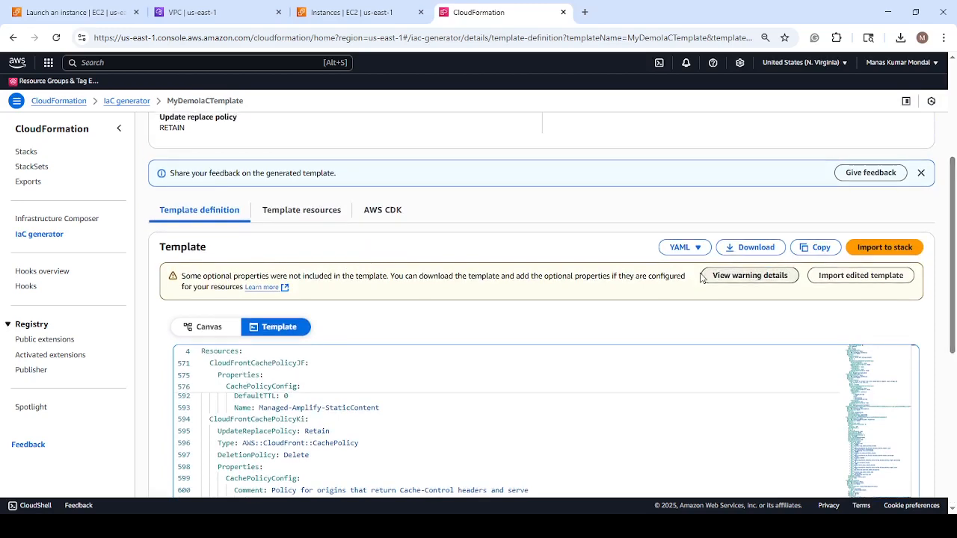
{"action": "scroll", "coordinate": [695, 254], "scroll_direction": "up", "scroll_amount": 5}
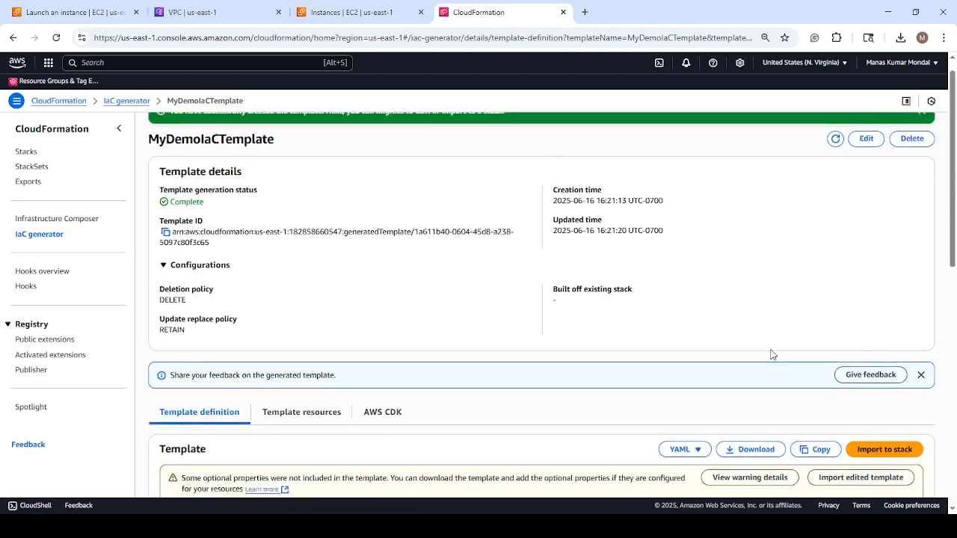
{"action": "scroll", "coordinate": [772, 355], "scroll_direction": "down", "scroll_amount": 7}
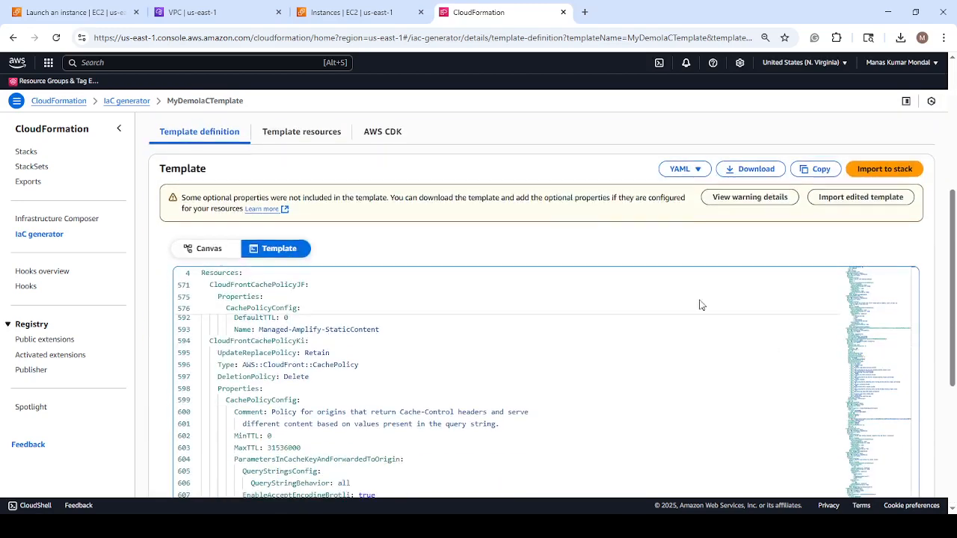
{"action": "left_click", "coordinate": [696, 170]}
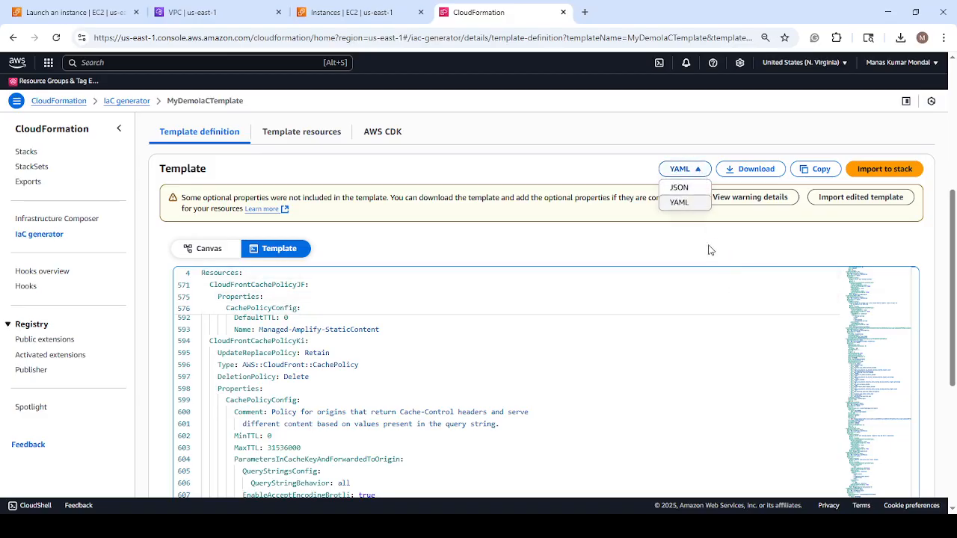
{"action": "left_click", "coordinate": [641, 124]}
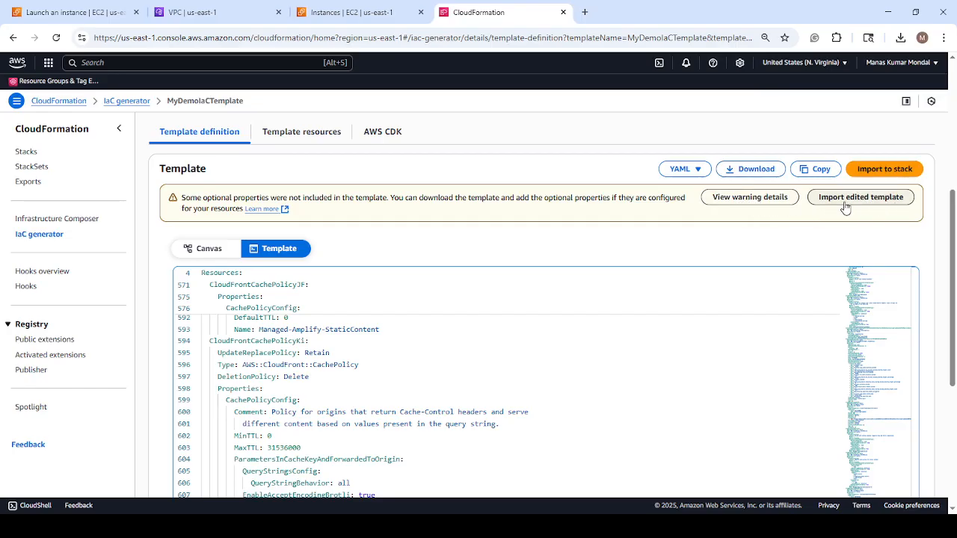
Look over the template definition's download, copy and import options, and show the template's resources.
{"action": "scroll", "coordinate": [897, 211], "scroll_direction": "up", "scroll_amount": 5}
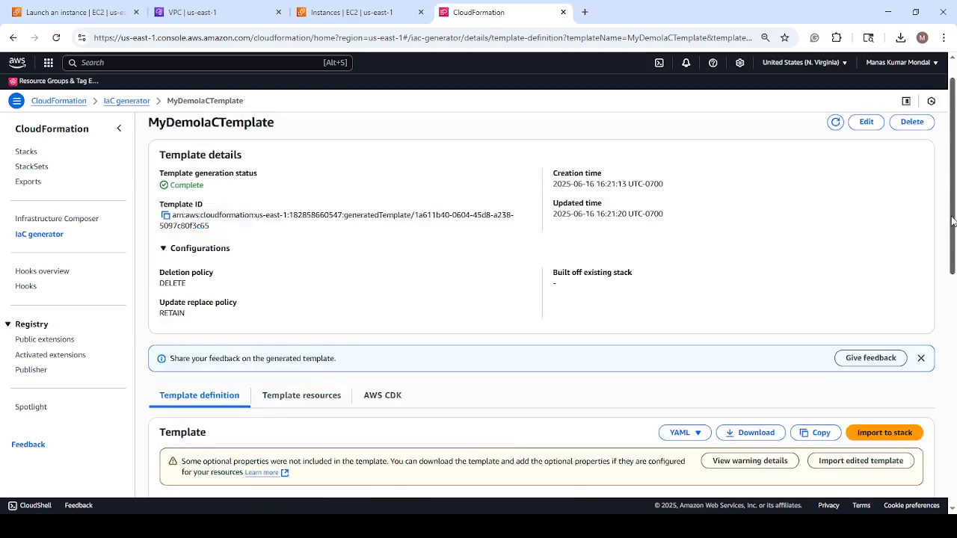
{"action": "scroll", "coordinate": [867, 220], "scroll_direction": "down", "scroll_amount": 3}
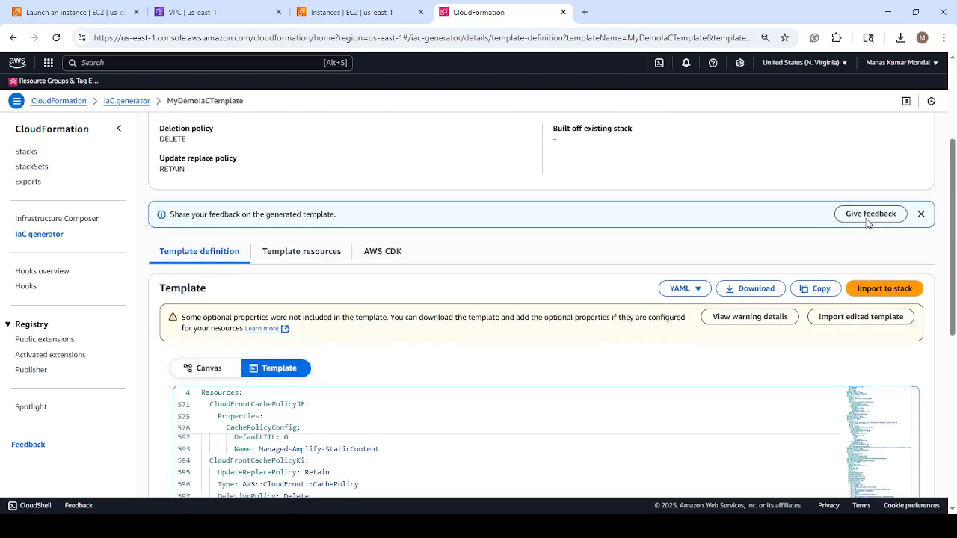
{"action": "scroll", "coordinate": [686, 228], "scroll_direction": "down", "scroll_amount": 2}
{"action": "scroll", "coordinate": [685, 229], "scroll_direction": "up", "scroll_amount": 3}
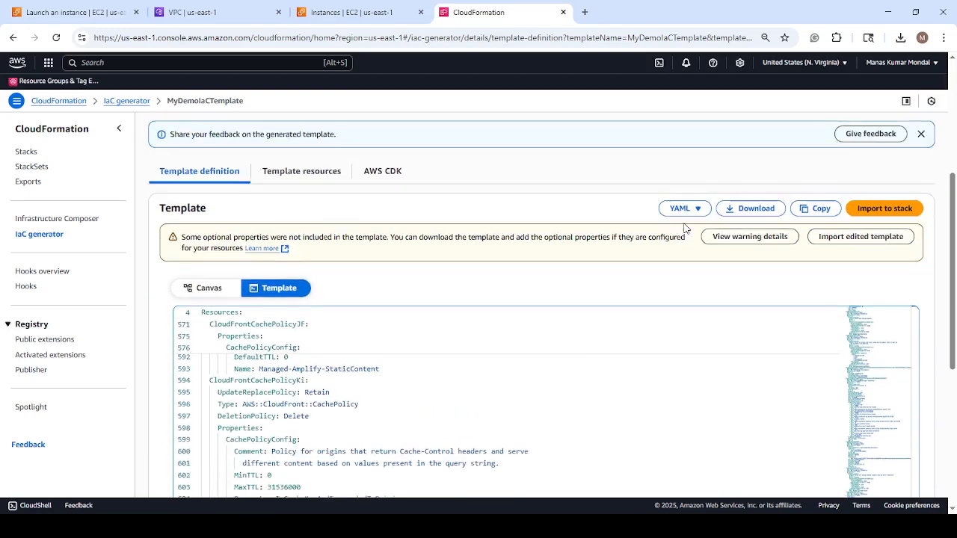
{"action": "scroll", "coordinate": [686, 229], "scroll_direction": "down", "scroll_amount": 1}
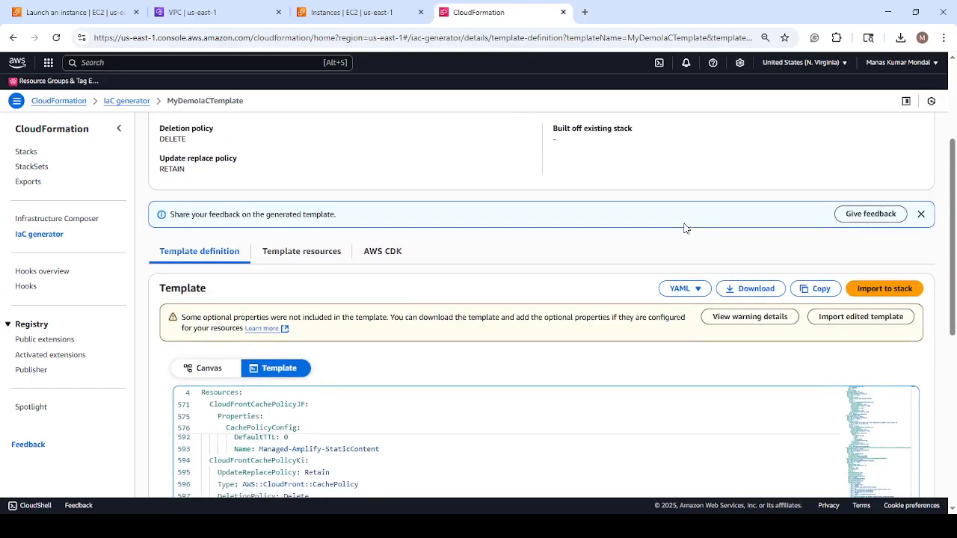
{"action": "scroll", "coordinate": [685, 229], "scroll_direction": "down", "scroll_amount": 1}
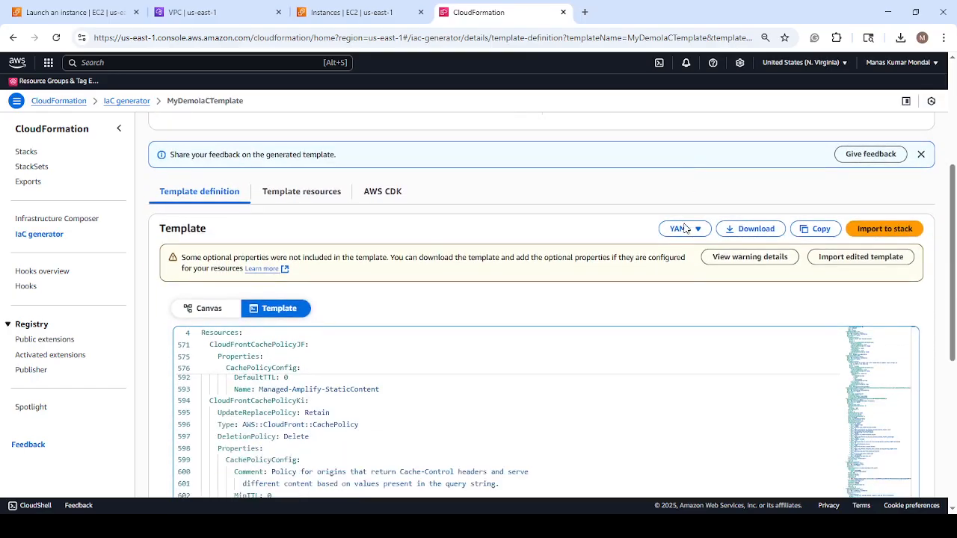
{"action": "left_click", "coordinate": [302, 195]}
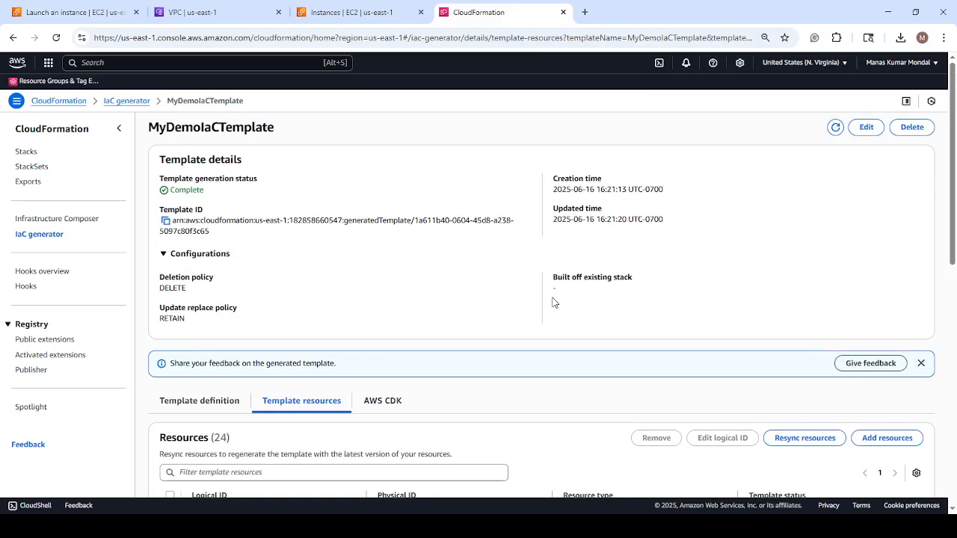
Look through the template's resource list, checking the logical IDs, physical IDs, resource types and template status.
{"action": "scroll", "coordinate": [554, 302], "scroll_direction": "down", "scroll_amount": 6}
{"action": "scroll", "coordinate": [563, 290], "scroll_direction": "down", "scroll_amount": 3}
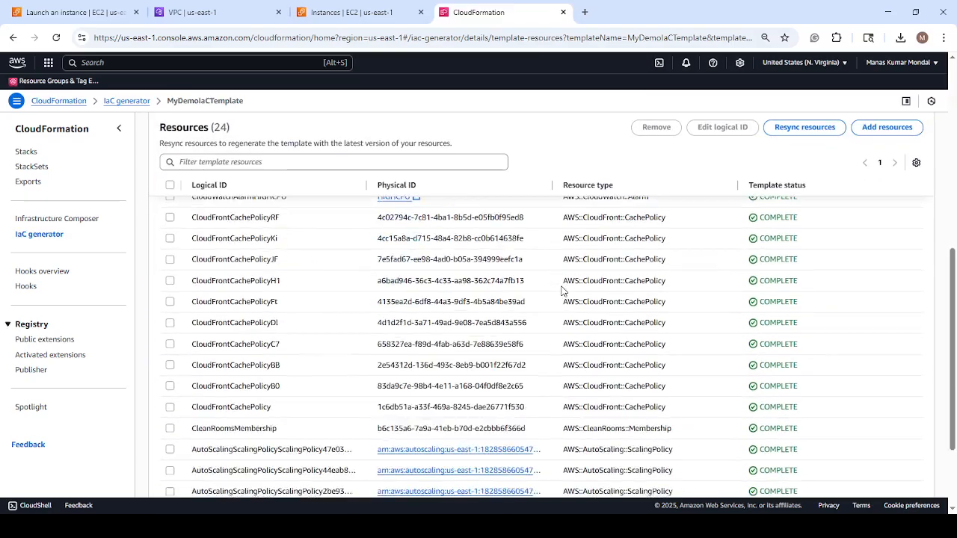
{"action": "scroll", "coordinate": [556, 285], "scroll_direction": "up", "scroll_amount": 10}
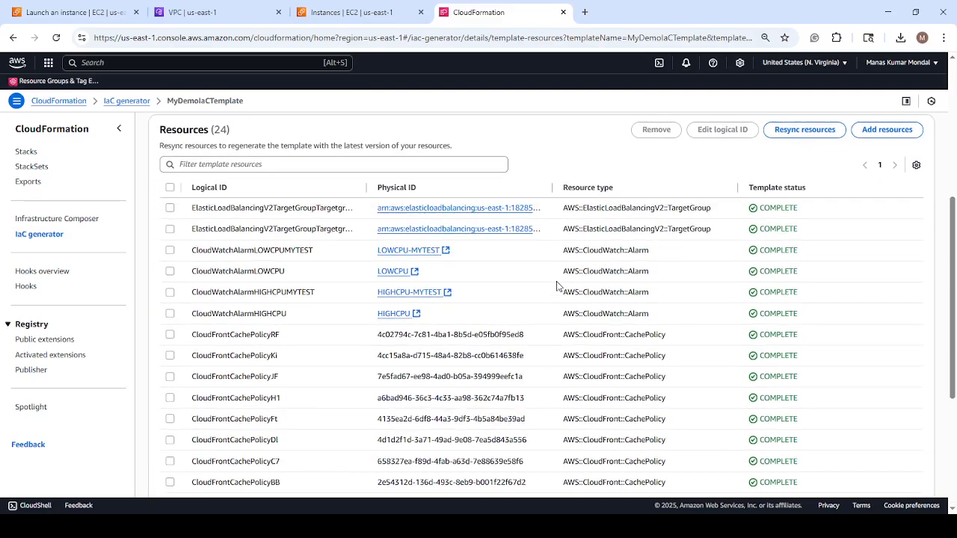
{"action": "scroll", "coordinate": [554, 282], "scroll_direction": "down", "scroll_amount": 10}
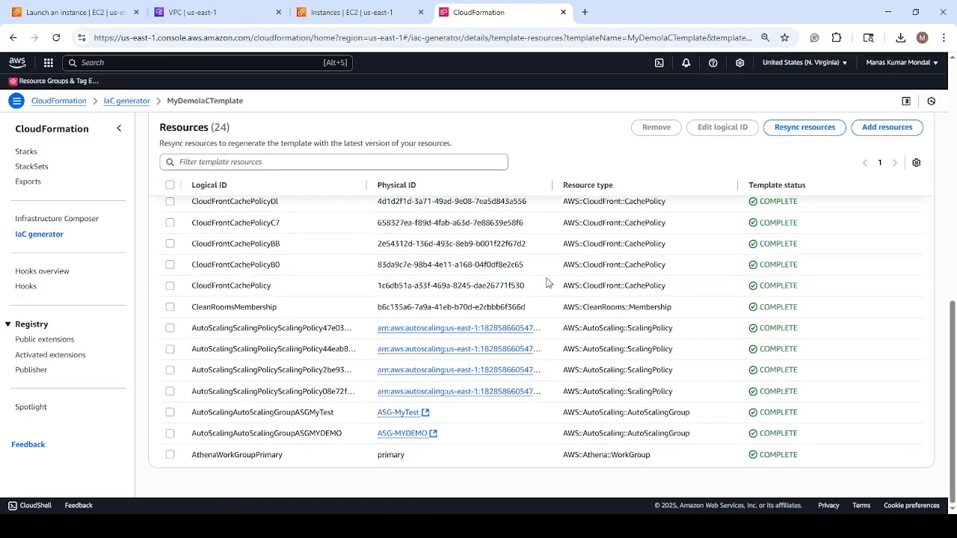
{"action": "scroll", "coordinate": [549, 284], "scroll_direction": "up", "scroll_amount": 10}
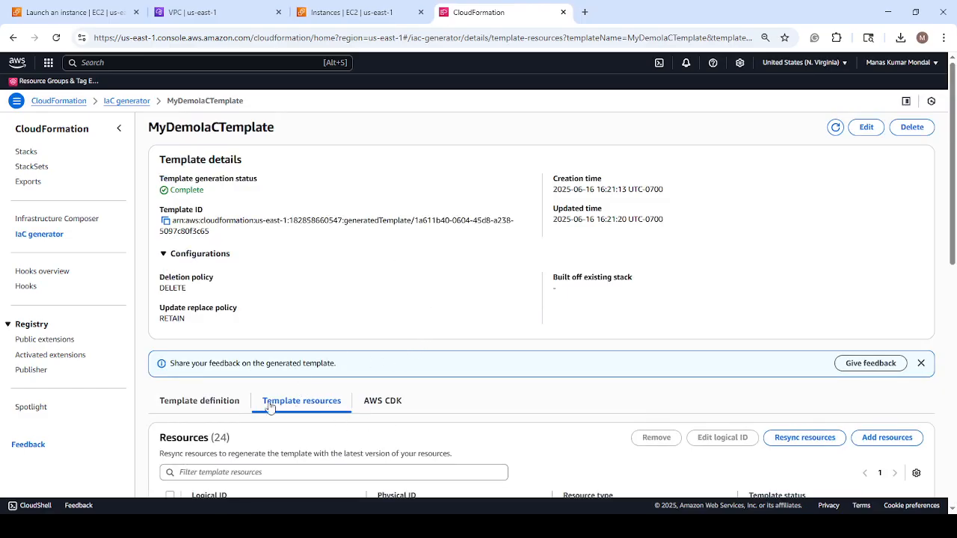
Return to the template definition and start importing MyDemoIaCTemplate into a stack.
{"action": "left_click", "coordinate": [230, 402]}
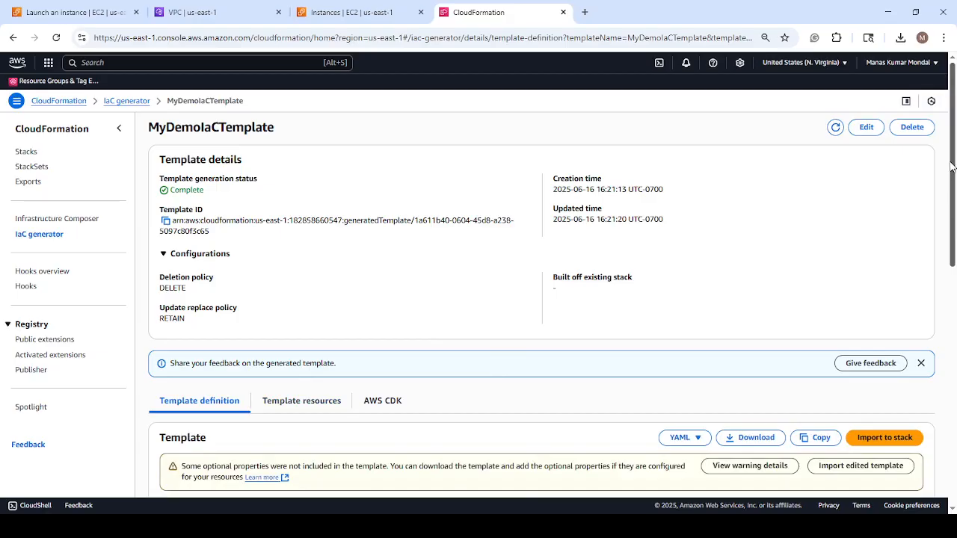
{"action": "left_click_drag", "start_coordinate": [953, 157], "coordinate": [955, 236]}
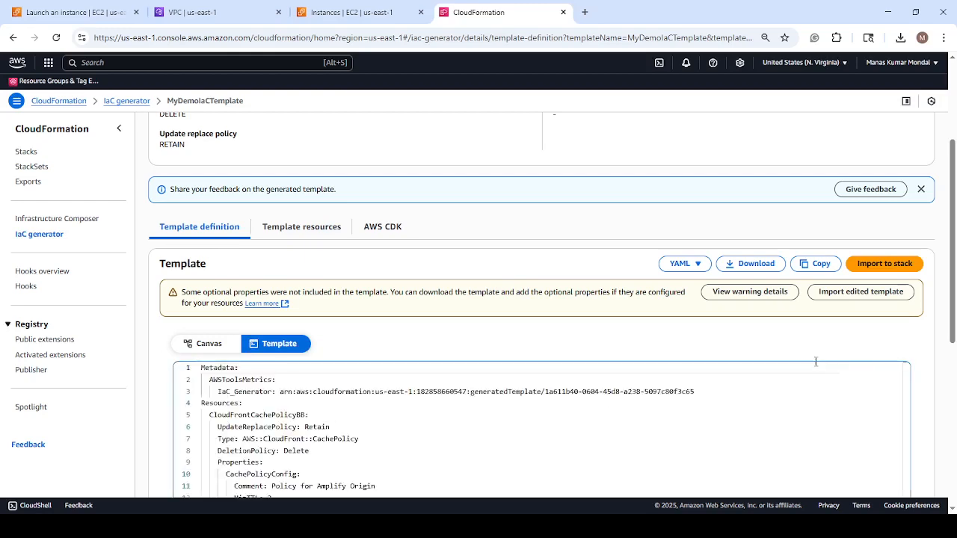
{"action": "mouse_move", "coordinate": [955, 175]}
{"action": "left_mouse_down"}
{"action": "mouse_move", "coordinate": [951, 256]}
{"action": "mouse_move", "coordinate": [939, 175]}
{"action": "left_mouse_up"}
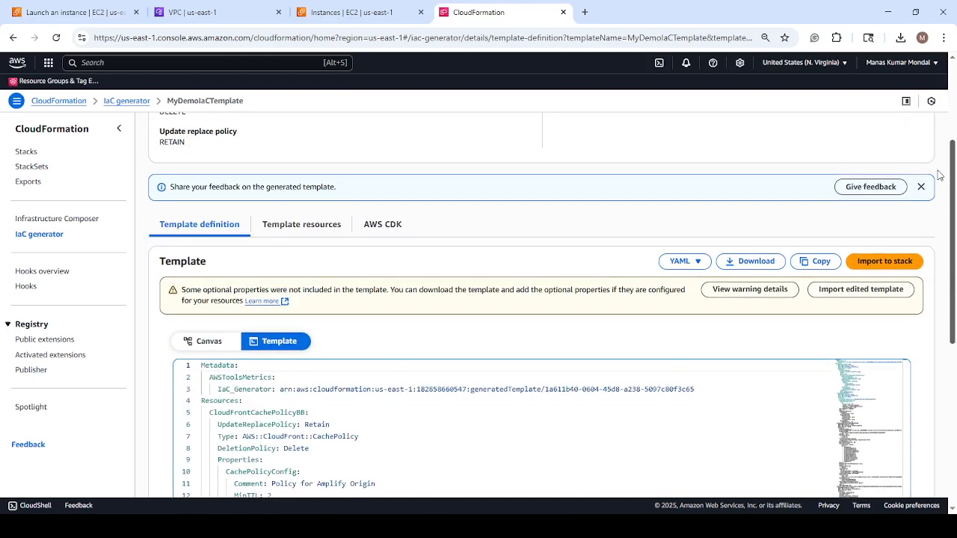
{"action": "left_click", "coordinate": [884, 261]}
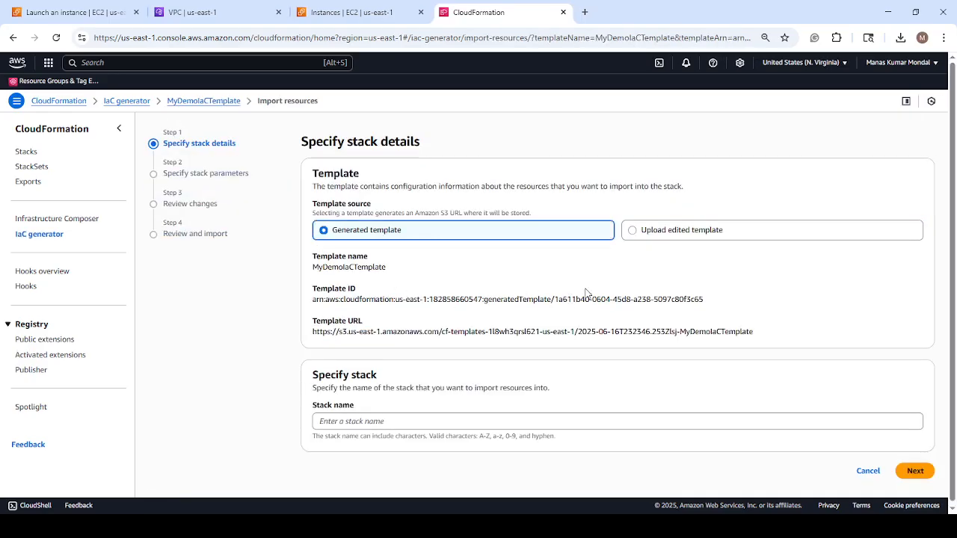
Keep the generated template as the source, name the stack MyDemoStack-IaC and continue to the stack parameters.
{"action": "scroll", "coordinate": [471, 276], "scroll_direction": "down", "scroll_amount": 1}
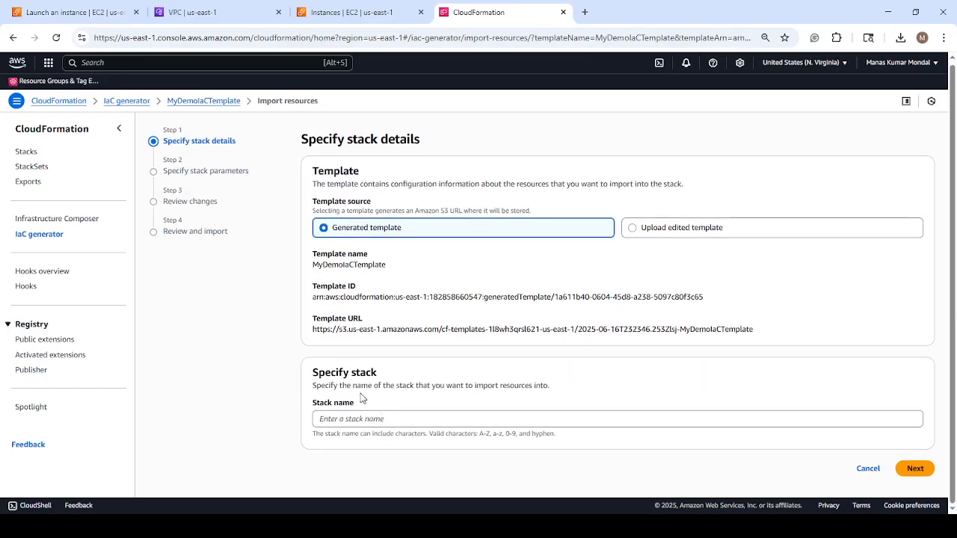
{"action": "left_click", "coordinate": [353, 421]}
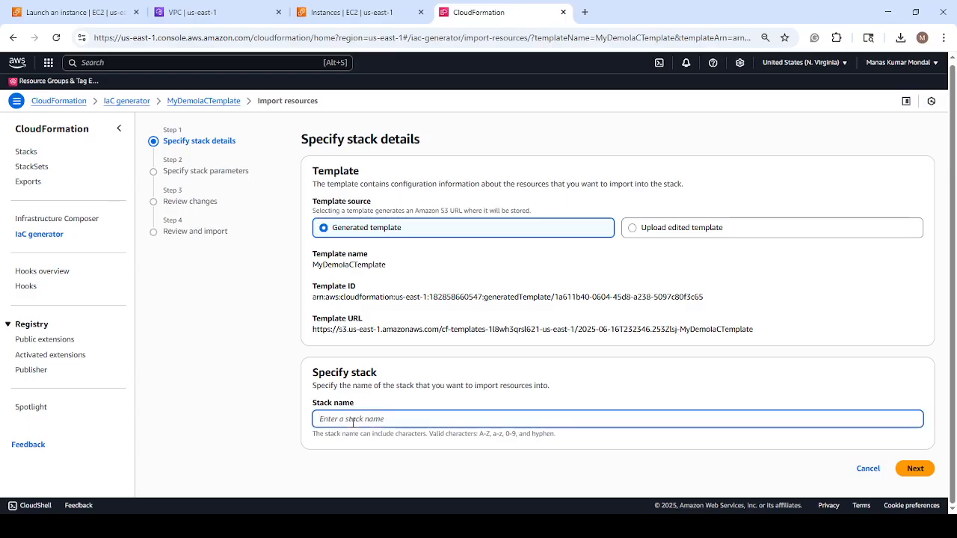
{"action": "type", "text": "MyDemoStack-IaC"}
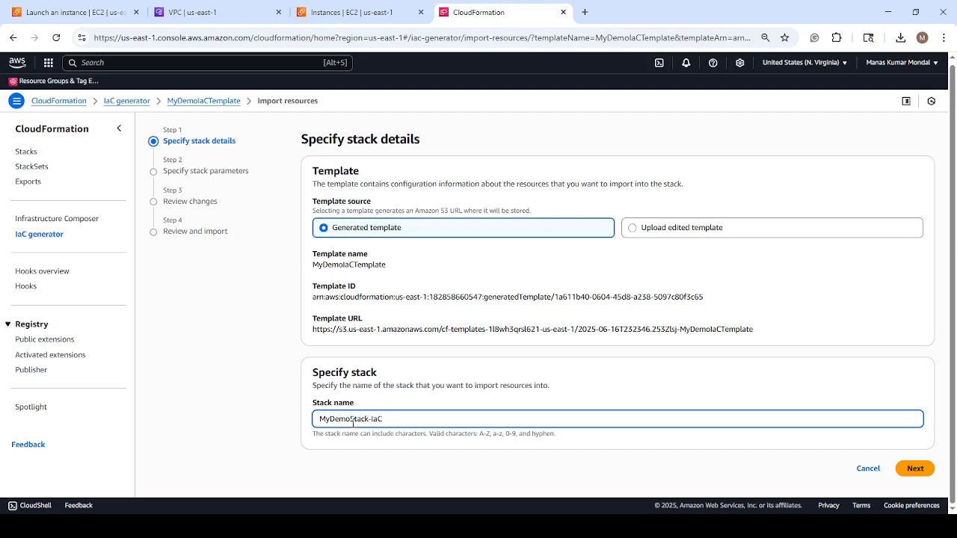
{"action": "left_click", "coordinate": [920, 471]}
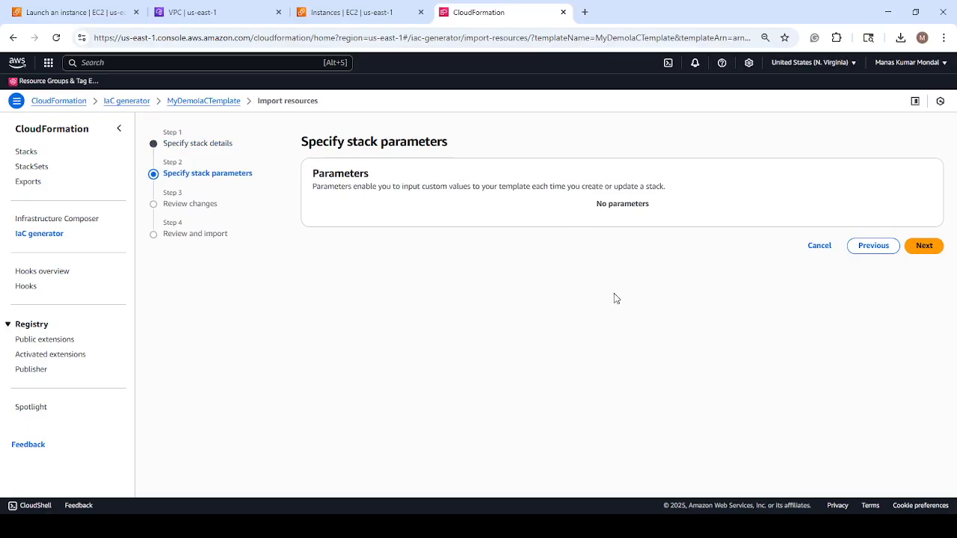
Continue past the stack parameters, review the proposed import changes and proceed to the final review.
{"action": "left_click", "coordinate": [925, 246]}
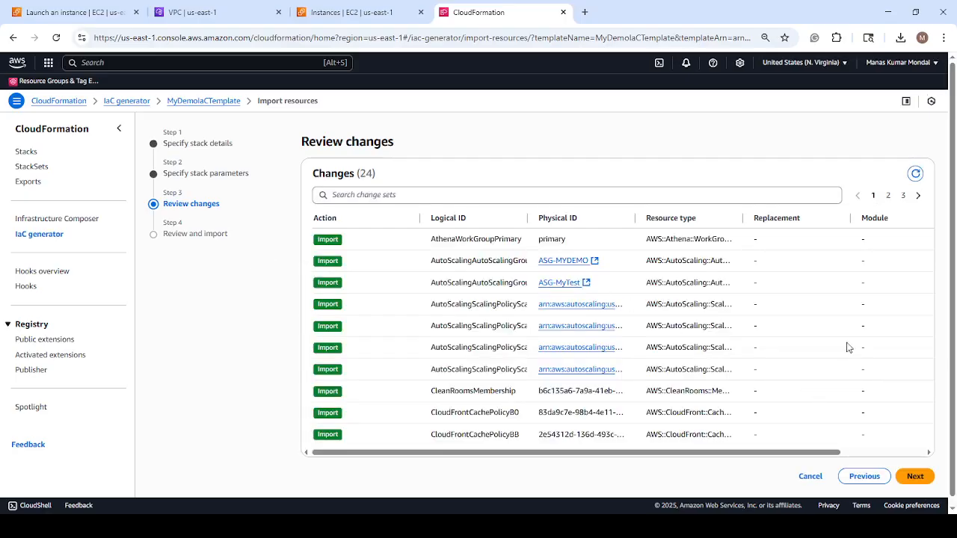
{"action": "scroll", "coordinate": [817, 284], "scroll_direction": "down", "scroll_amount": 1}
{"action": "scroll", "coordinate": [817, 284], "scroll_direction": "up", "scroll_amount": 1}
{"action": "scroll", "coordinate": [783, 292], "scroll_direction": "down", "scroll_amount": 1}
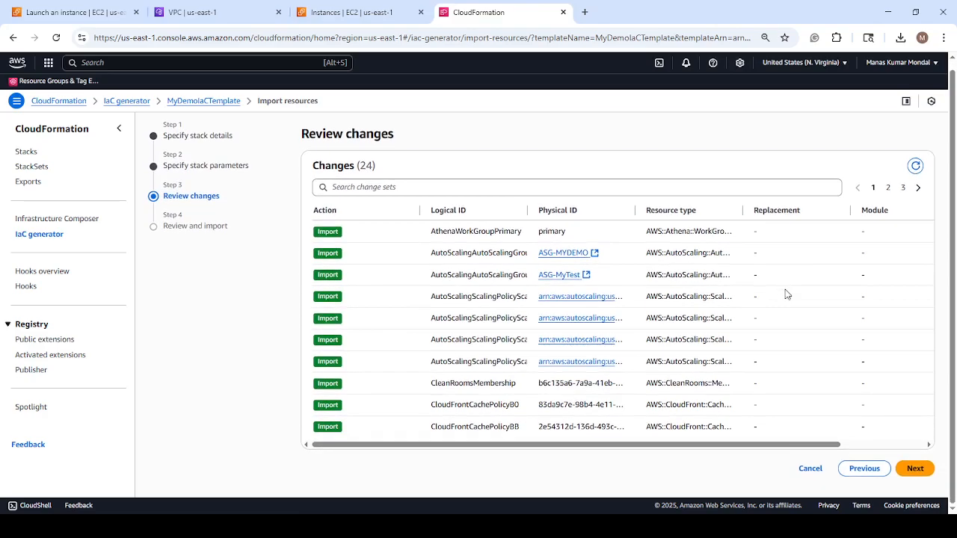
{"action": "left_click", "coordinate": [915, 469]}
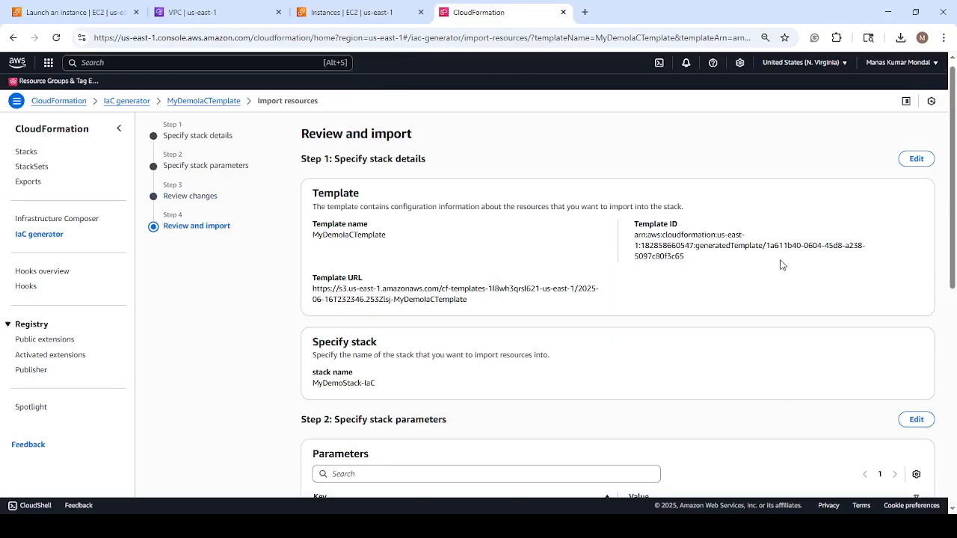
Check the stack details, parameters and changes in the final review, and import the resources into MyDemoStack-IaC.
{"action": "scroll", "coordinate": [781, 265], "scroll_direction": "down", "scroll_amount": 3}
{"action": "scroll", "coordinate": [781, 265], "scroll_direction": "down", "scroll_amount": 5}
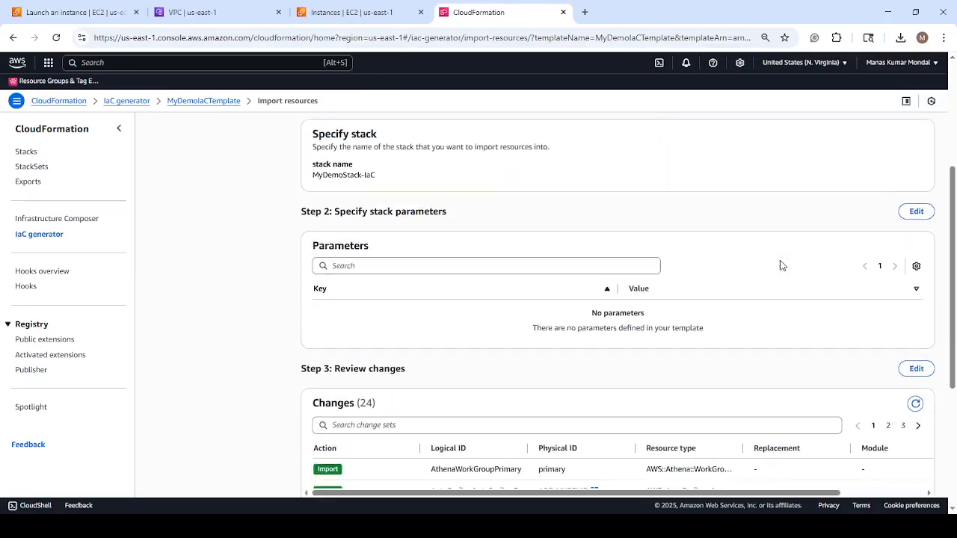
{"action": "scroll", "coordinate": [781, 265], "scroll_direction": "up", "scroll_amount": 4}
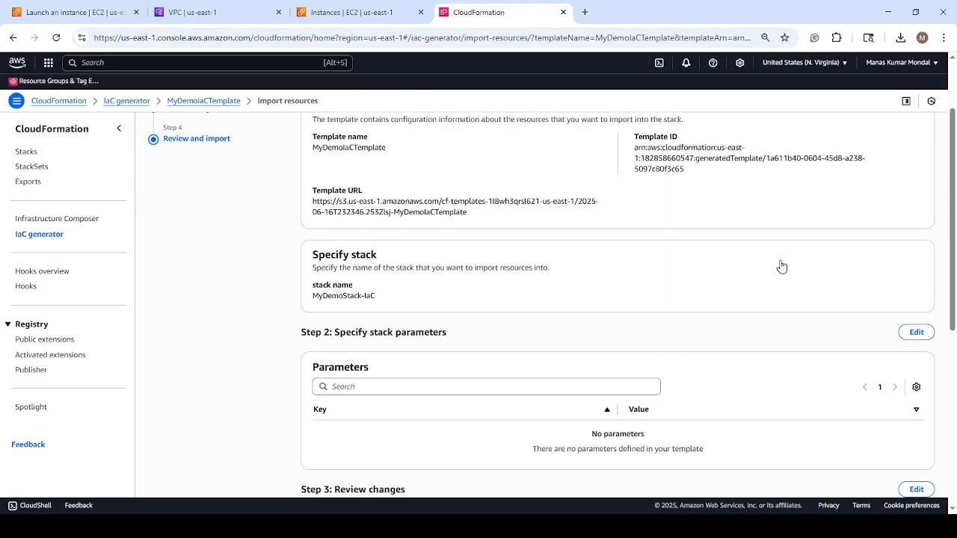
{"action": "scroll", "coordinate": [781, 267], "scroll_direction": "down", "scroll_amount": 5}
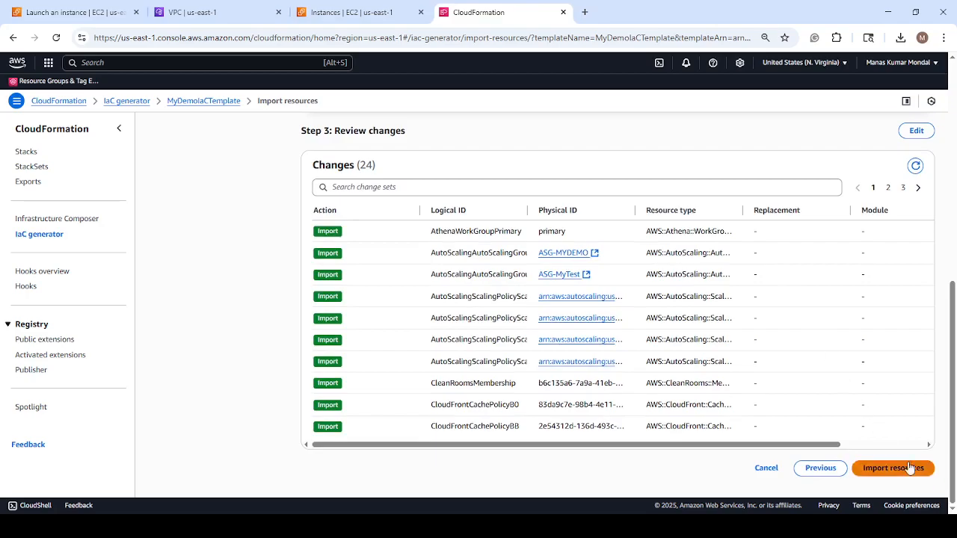
{"action": "scroll", "coordinate": [840, 334], "scroll_direction": "up", "scroll_amount": 4}
{"action": "scroll", "coordinate": [840, 332], "scroll_direction": "up", "scroll_amount": 2}
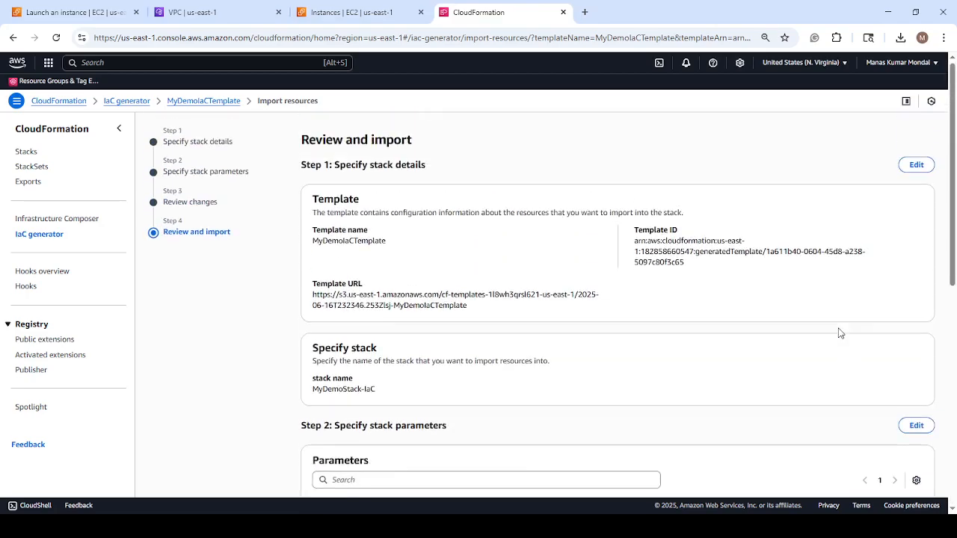
{"action": "scroll", "coordinate": [839, 337], "scroll_direction": "down", "scroll_amount": 5}
{"action": "scroll", "coordinate": [836, 349], "scroll_direction": "down", "scroll_amount": 1}
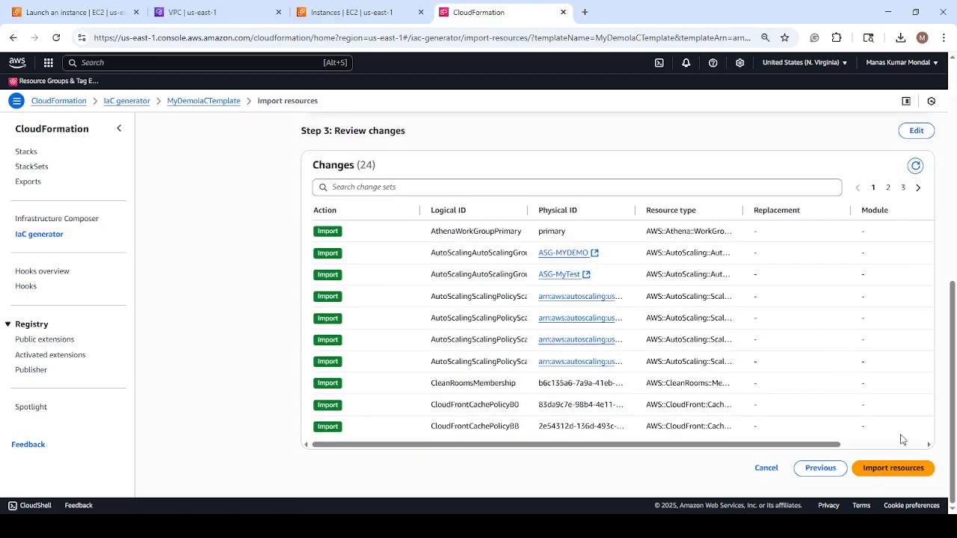
{"action": "left_click", "coordinate": [902, 475]}
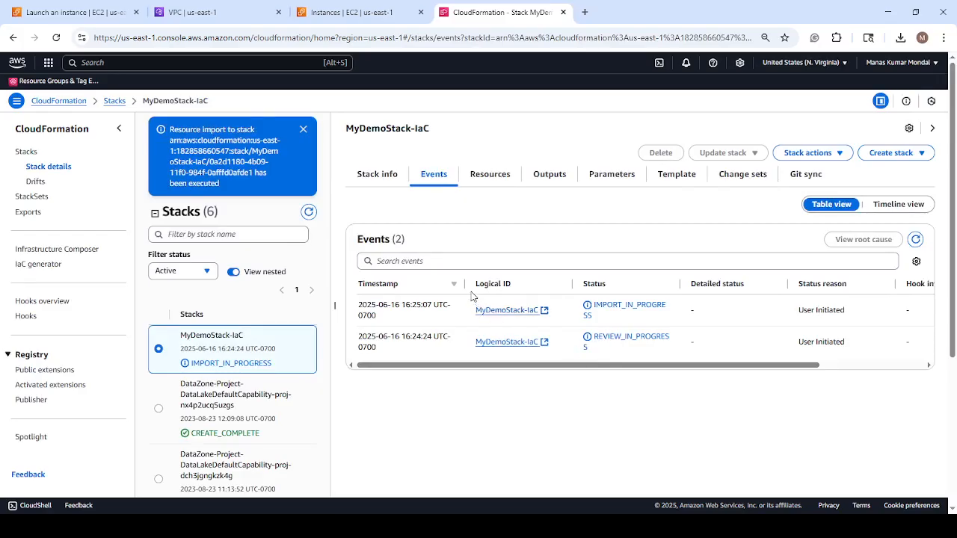
Widen the timestamp column of the MyDemoStack-IaC events table and look over the list of stacks.
{"action": "left_click_drag", "start_coordinate": [464, 283], "coordinate": [565, 281]}
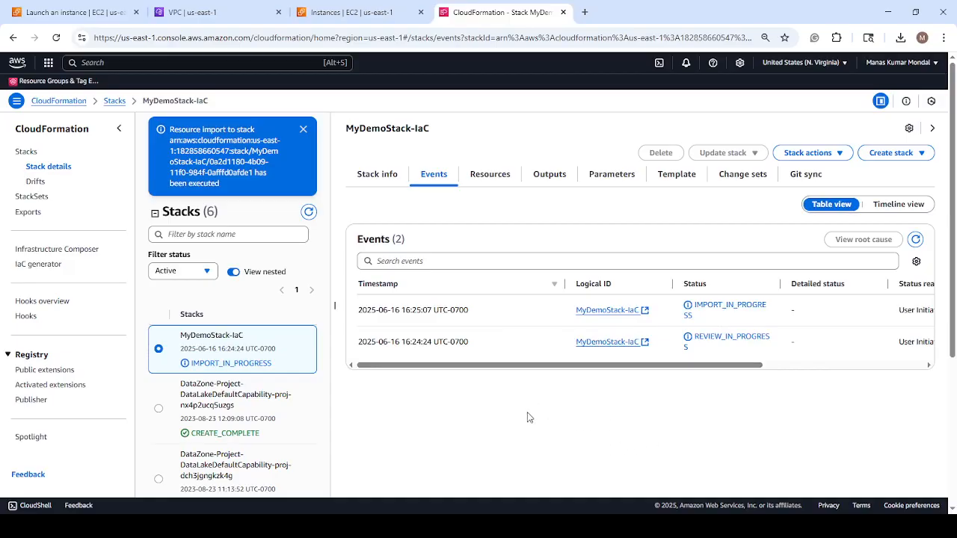
{"action": "scroll", "coordinate": [317, 314], "scroll_direction": "down", "scroll_amount": 1}
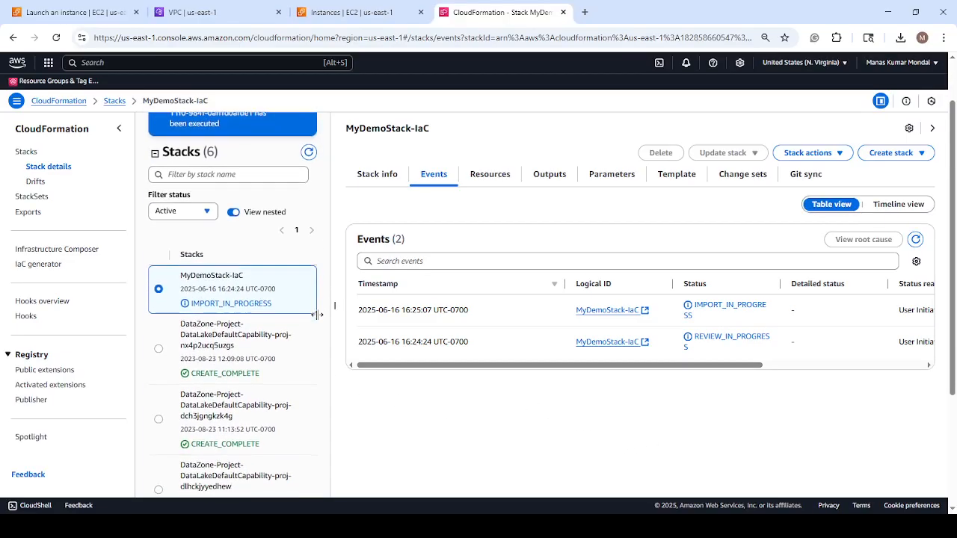
{"action": "scroll", "coordinate": [317, 314], "scroll_direction": "up", "scroll_amount": 1}
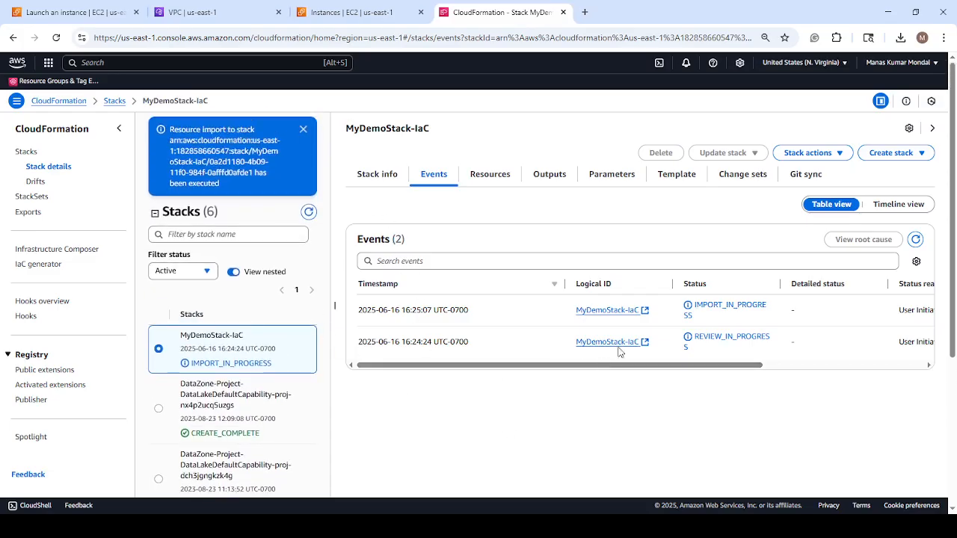
Open MyDemoStack-IaC from its logical ID in the events and examine the stack's overview and tags.
{"action": "left_click", "coordinate": [602, 311]}
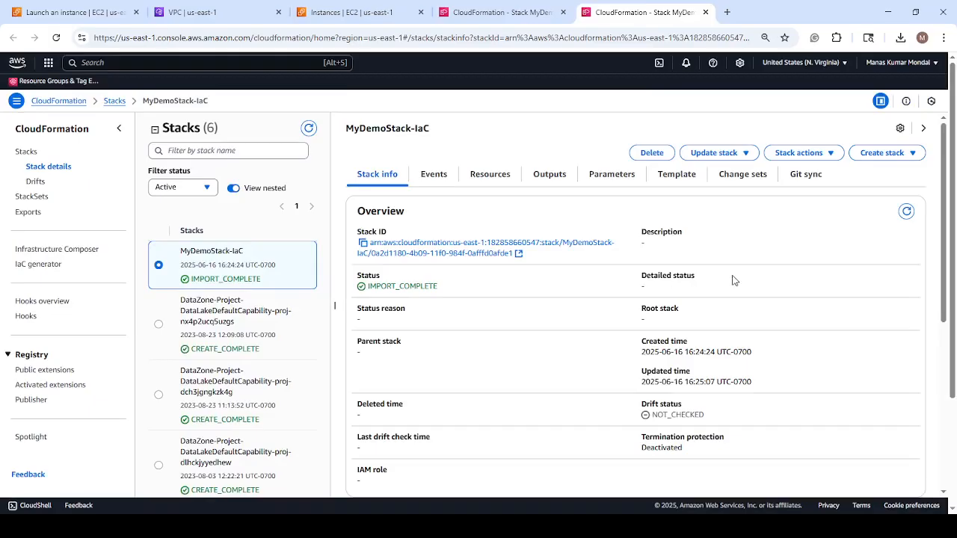
{"action": "scroll", "coordinate": [714, 256], "scroll_direction": "down", "scroll_amount": 1}
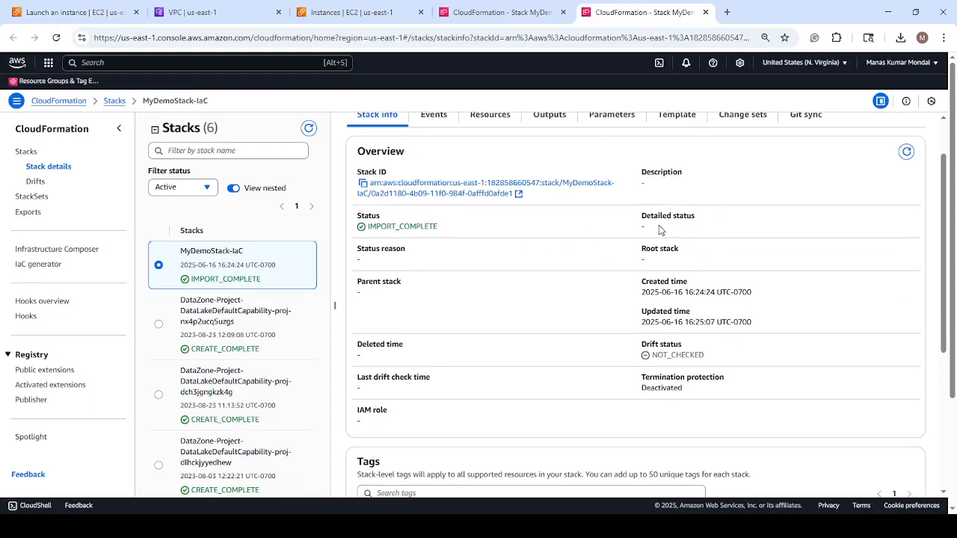
{"action": "scroll", "coordinate": [661, 230], "scroll_direction": "down", "scroll_amount": 5}
{"action": "scroll", "coordinate": [660, 230], "scroll_direction": "down", "scroll_amount": 3}
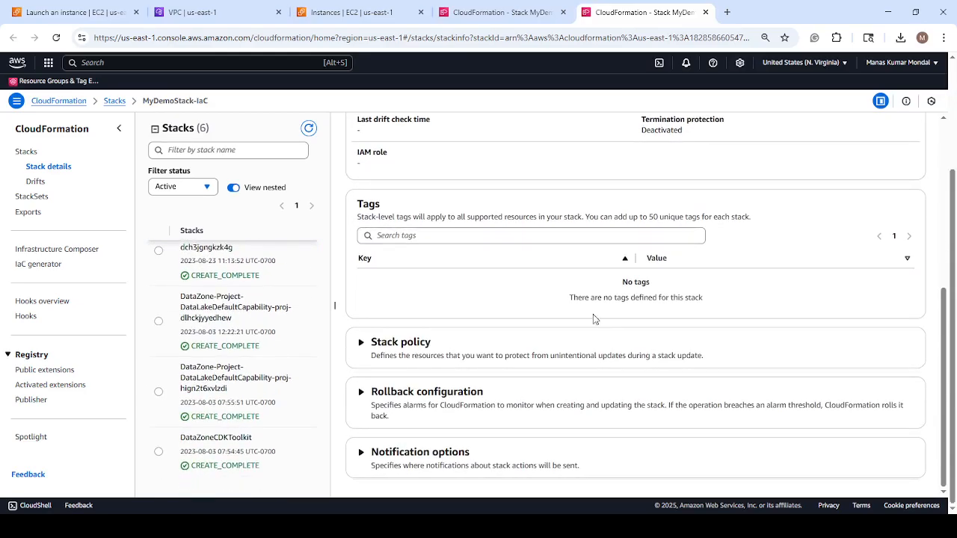
Expand and check the stack policy, rollback configuration and notification options of MyDemoStack-IaC.
{"action": "left_click", "coordinate": [360, 343]}
{"action": "scroll", "coordinate": [450, 346], "scroll_direction": "down", "scroll_amount": 1}
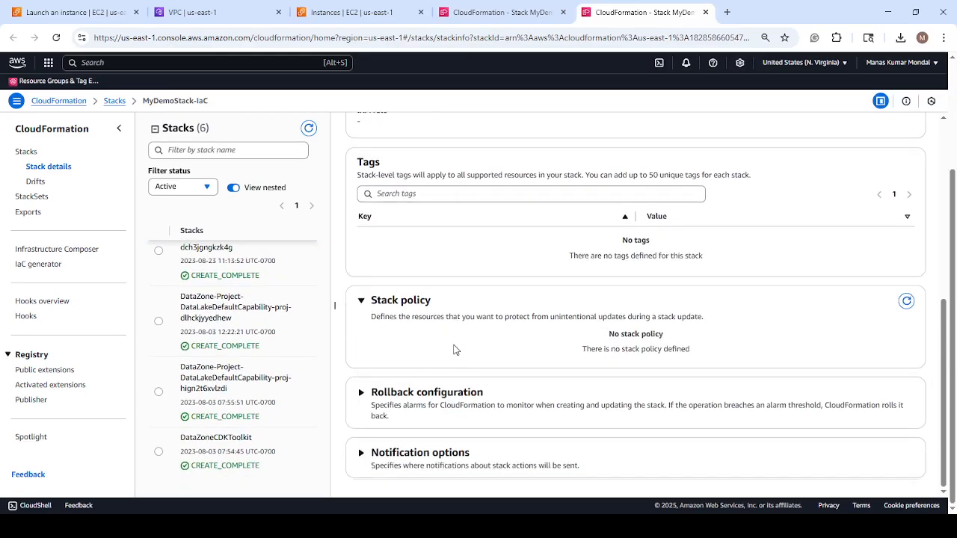
{"action": "left_click", "coordinate": [360, 392]}
{"action": "scroll", "coordinate": [504, 350], "scroll_direction": "down", "scroll_amount": 2}
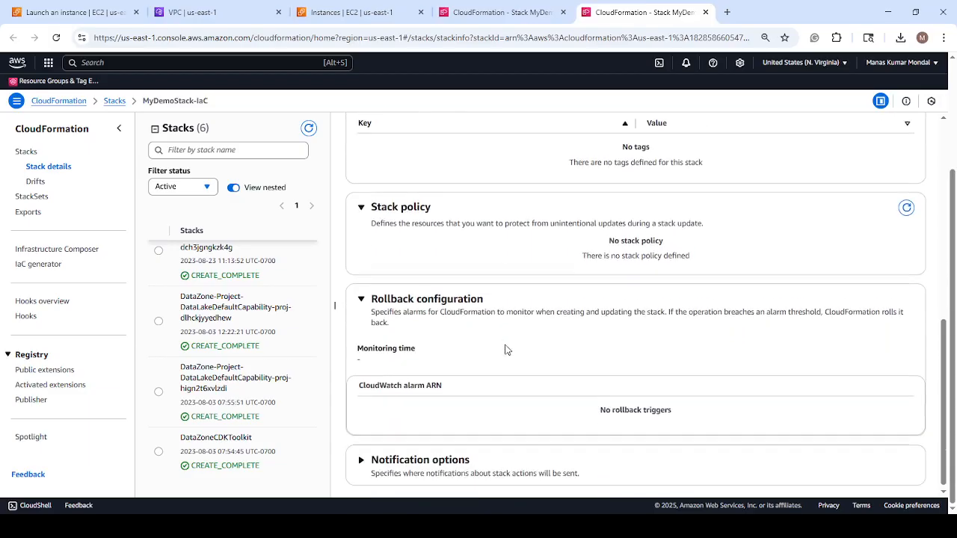
{"action": "left_click", "coordinate": [362, 454]}
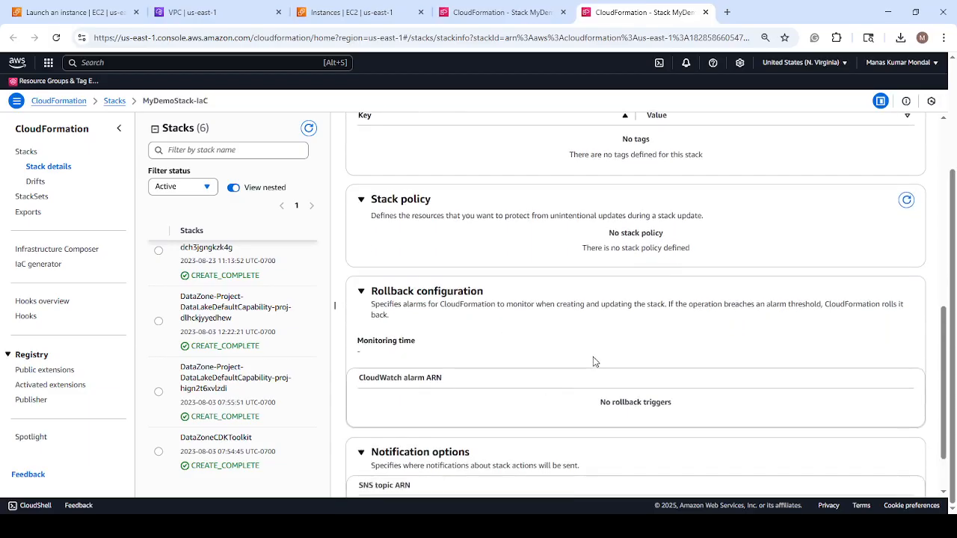
{"action": "scroll", "coordinate": [594, 351], "scroll_direction": "up", "scroll_amount": 10}
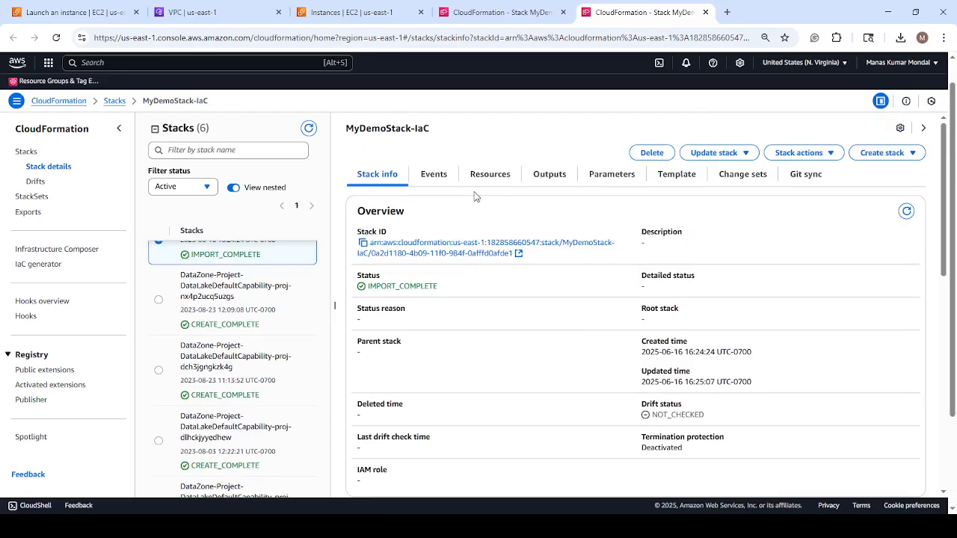
Check the MyDemoStack-IaC import events and read through the stack's template from its metadata onward.
{"action": "left_click", "coordinate": [435, 176]}
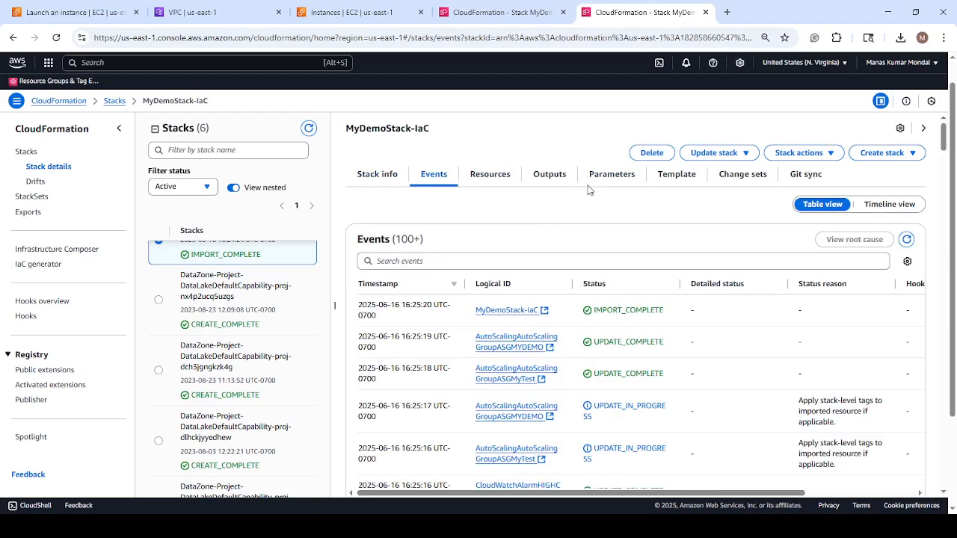
{"action": "left_click", "coordinate": [675, 177]}
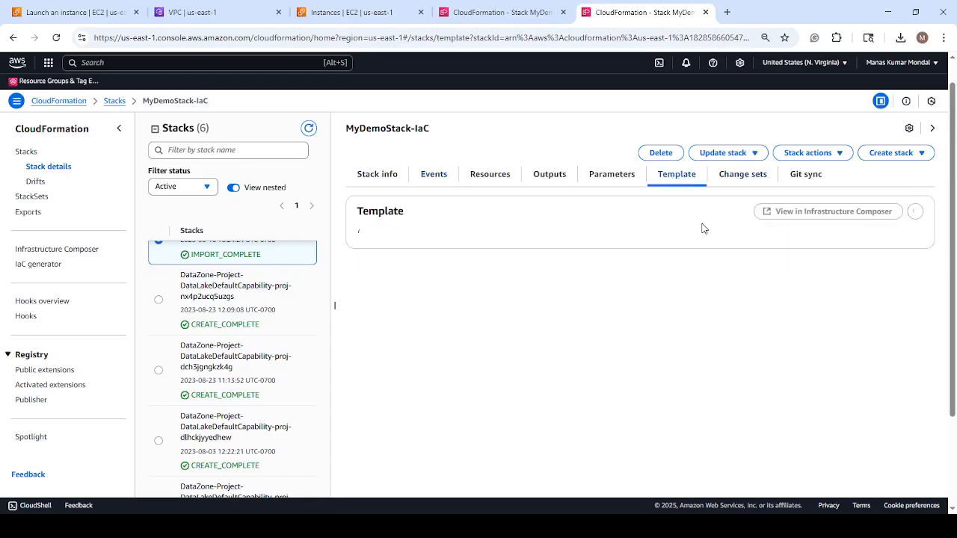
{"action": "scroll", "coordinate": [669, 323], "scroll_direction": "down", "scroll_amount": 2}
{"action": "scroll", "coordinate": [666, 320], "scroll_direction": "up", "scroll_amount": 2}
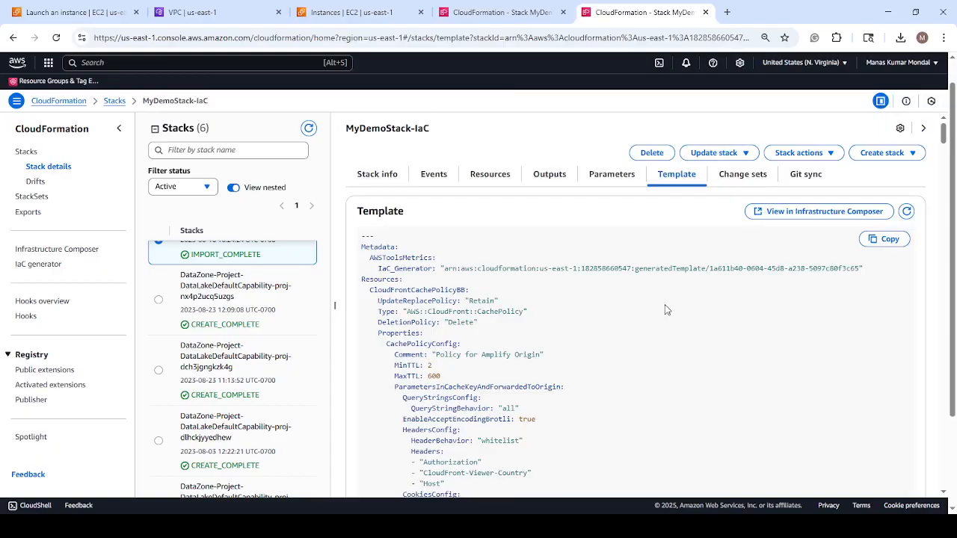
{"action": "scroll", "coordinate": [666, 309], "scroll_direction": "down", "scroll_amount": 15}
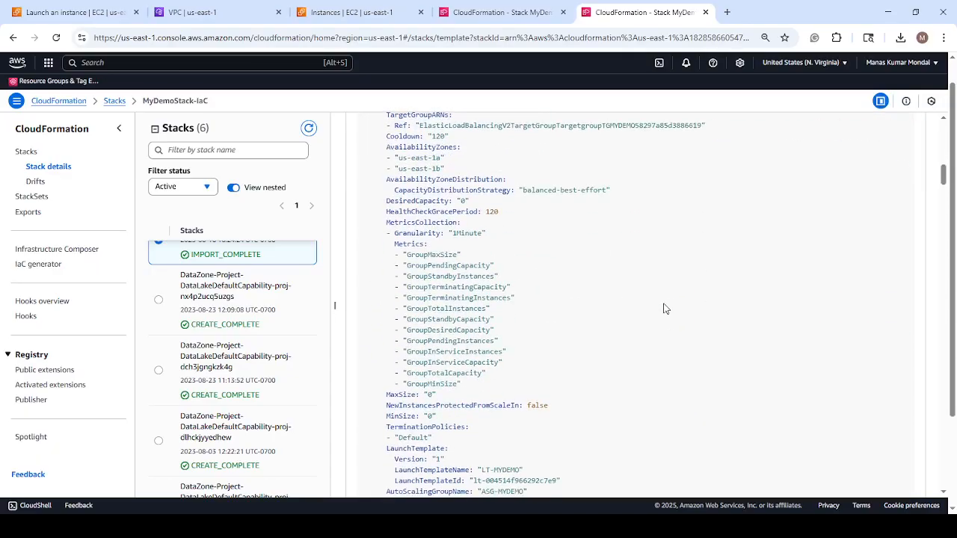
{"action": "scroll", "coordinate": [665, 309], "scroll_direction": "down", "scroll_amount": 10}
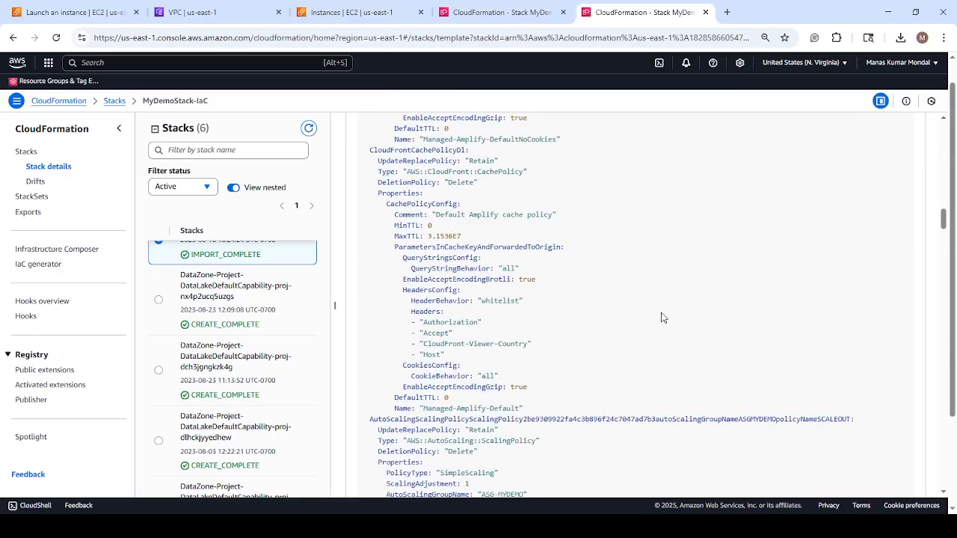
{"action": "scroll", "coordinate": [657, 314], "scroll_direction": "down", "scroll_amount": 4}
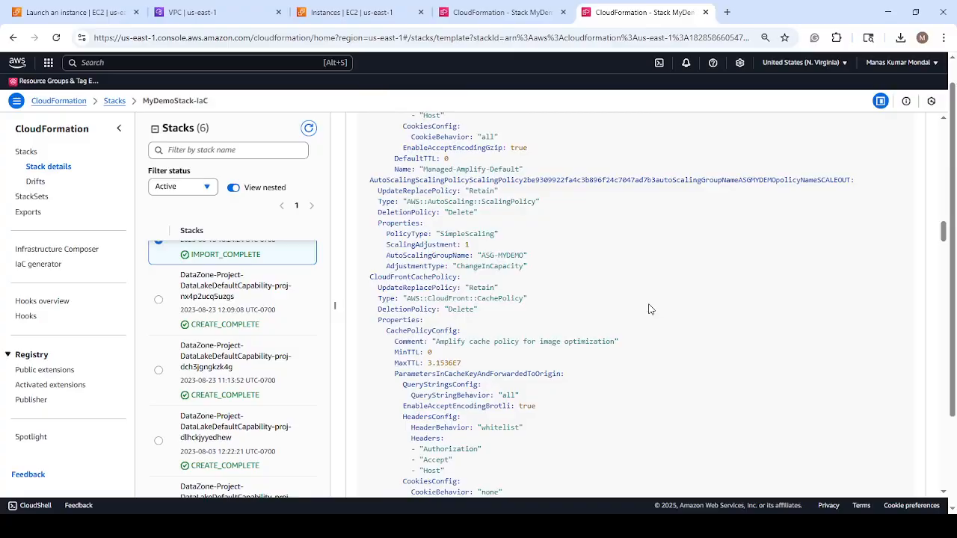